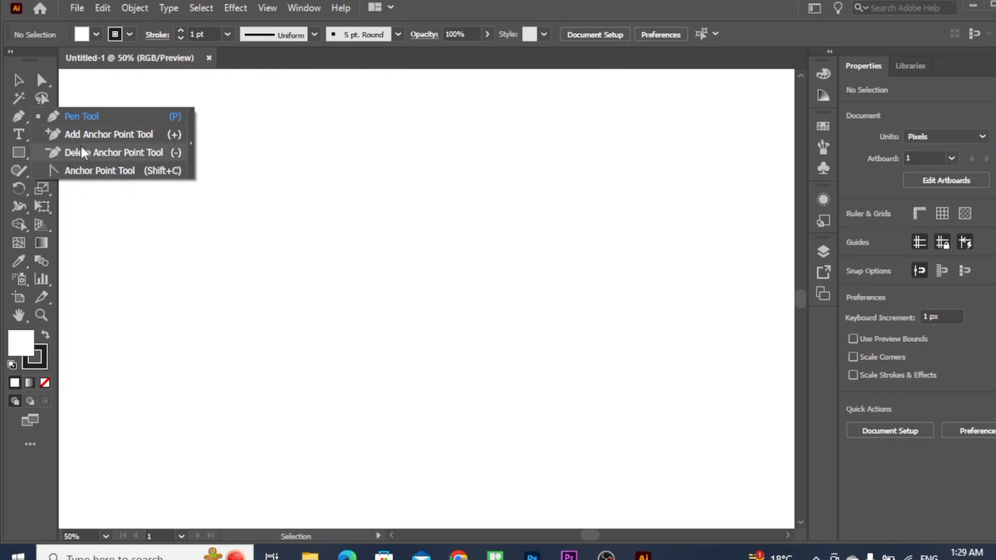
Activate the Pen tool.
click(84, 116)
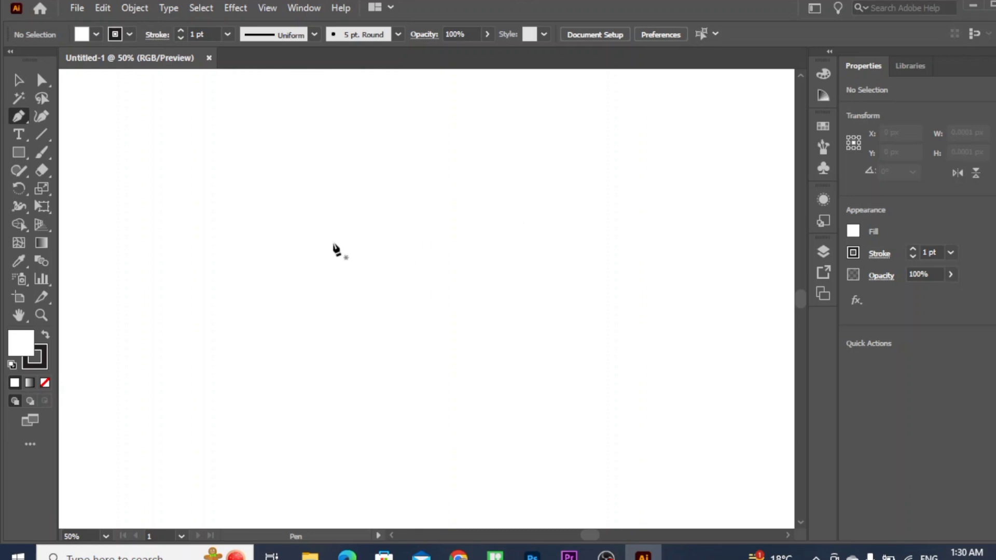
click(288, 231)
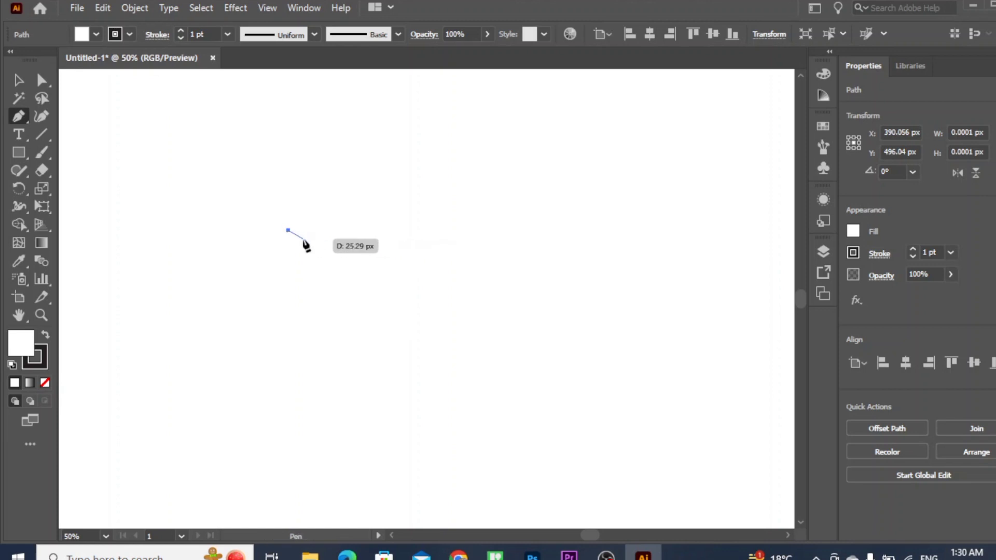
key(ctrl)
key(ctrl+z)
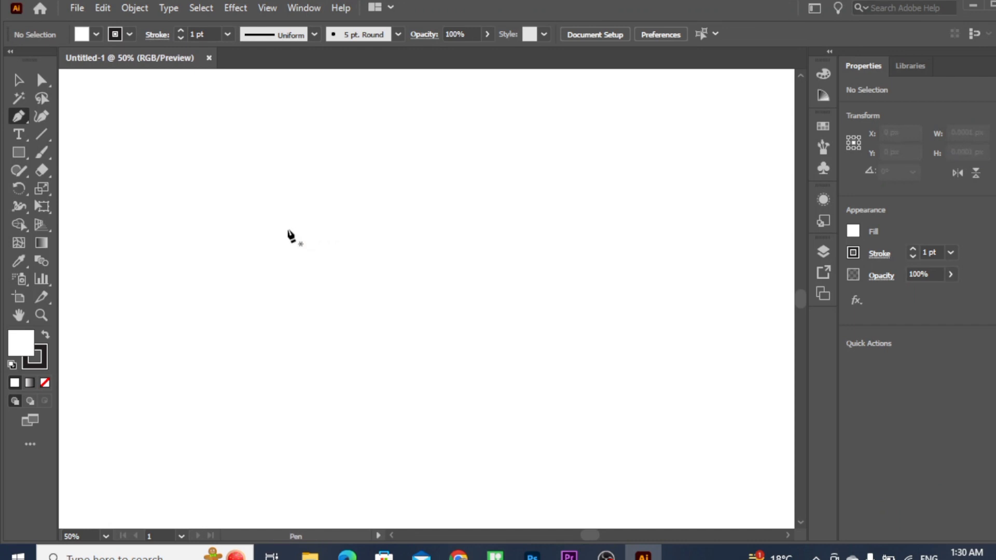
drag(288, 229, 348, 228)
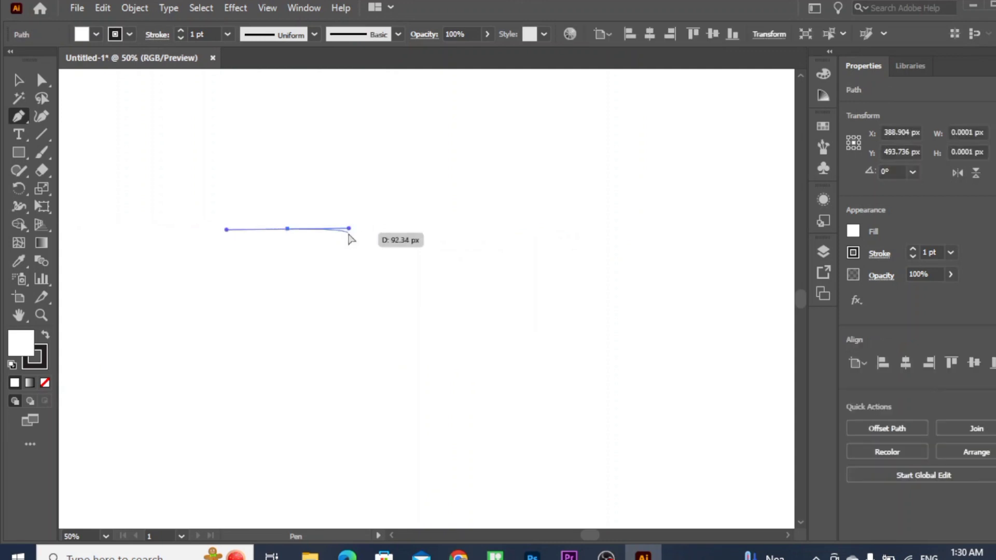
key(ctrl+z)
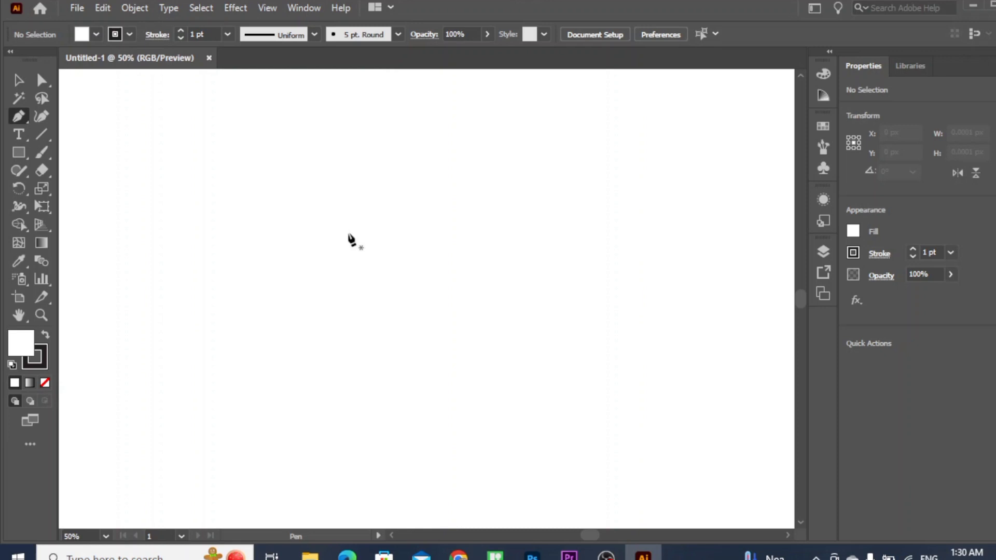
Draw a closed, hat-shaped stepped outline of straight Pen tool segments, about 816 px wide and 242 px tall.
click(249, 229)
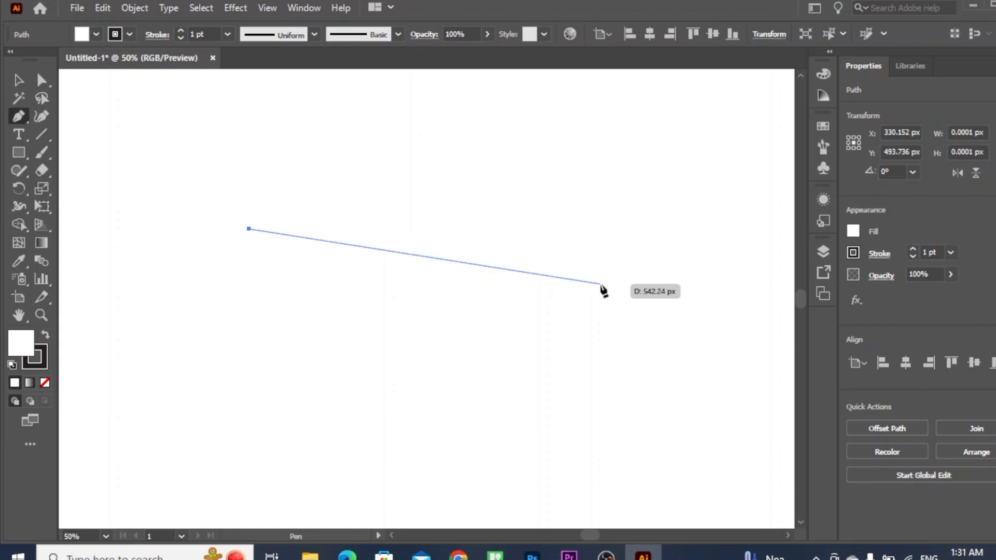
key(shift)
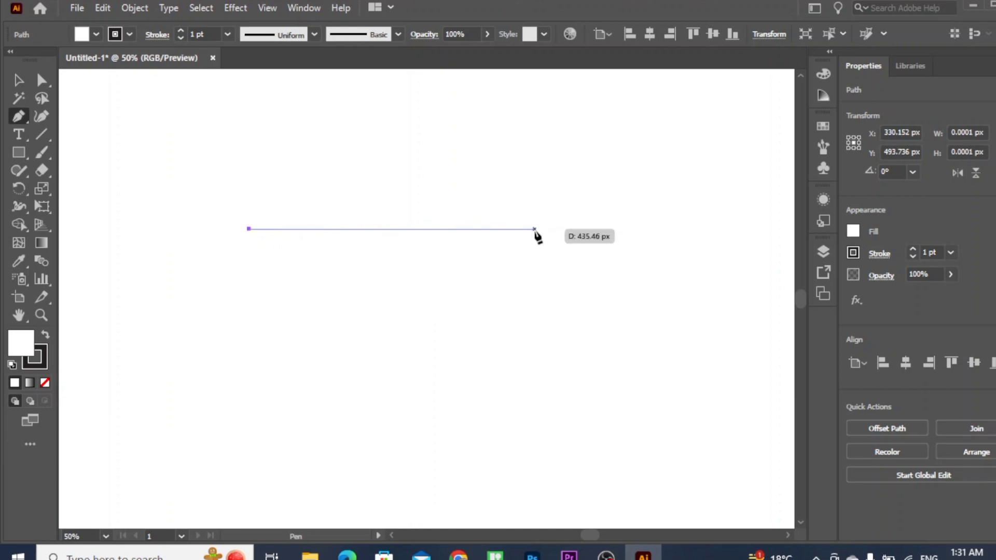
shift+click(534, 229)
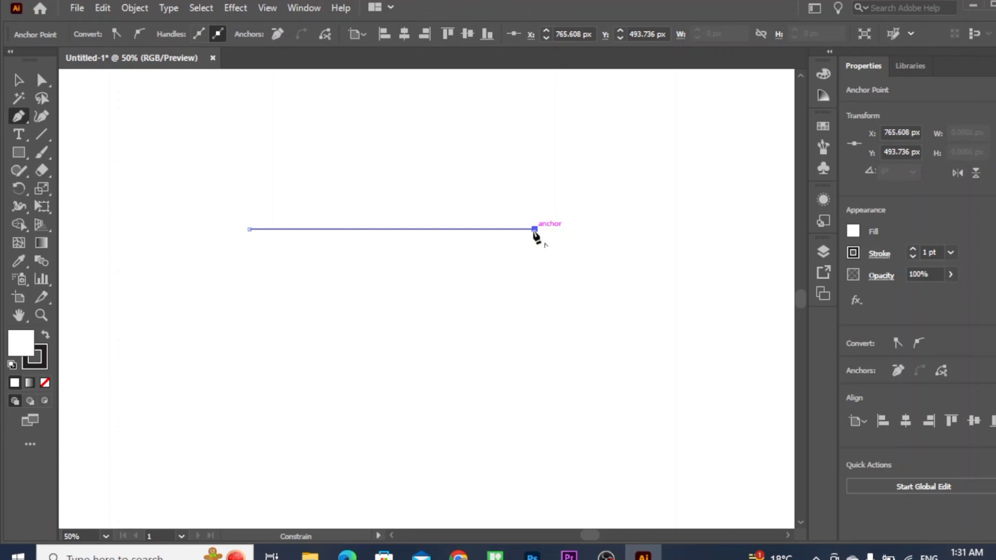
drag(534, 231, 534, 321)
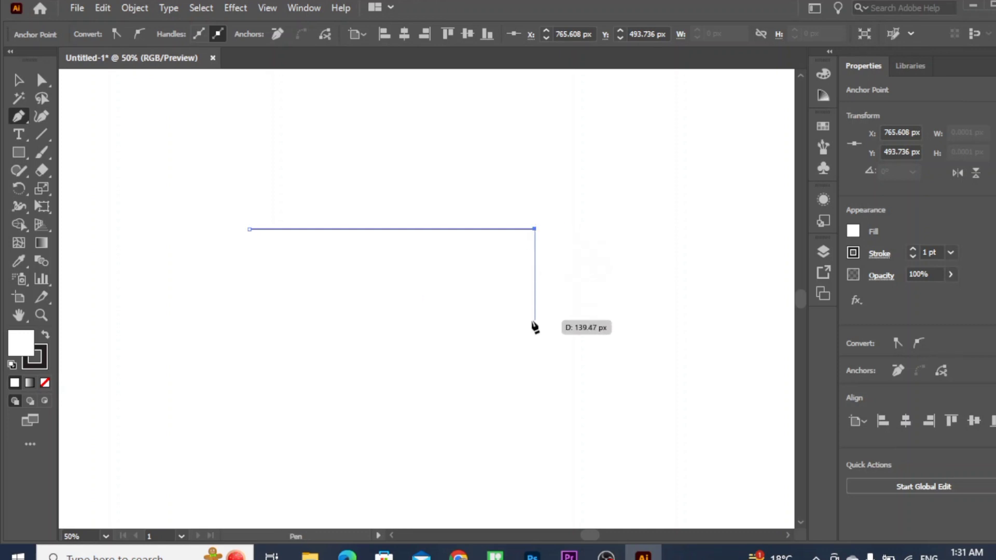
click(534, 321)
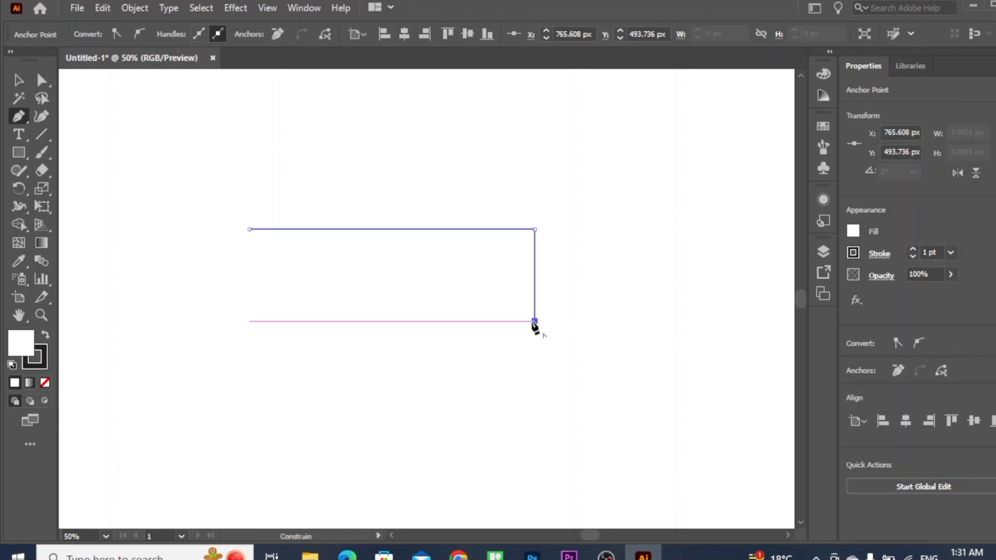
click(643, 321)
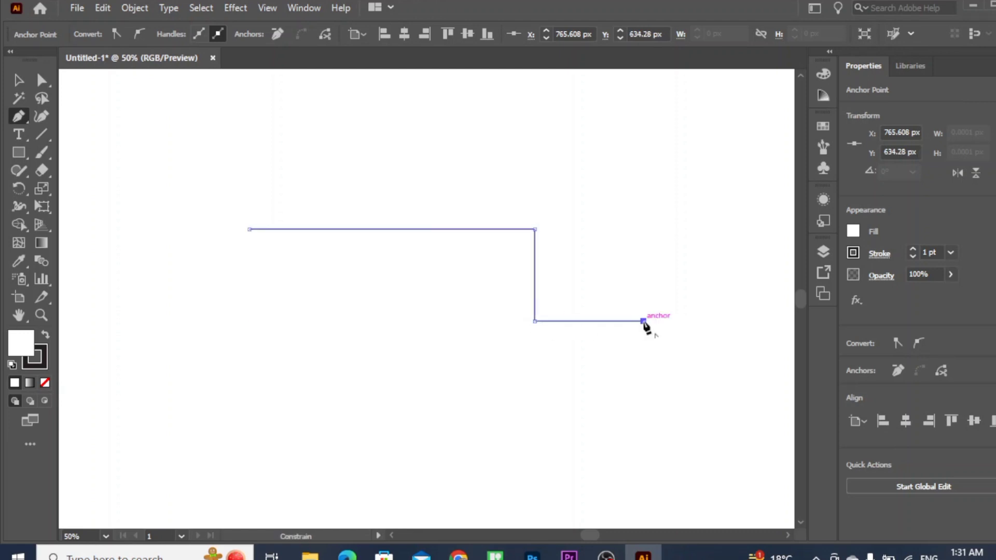
click(643, 387)
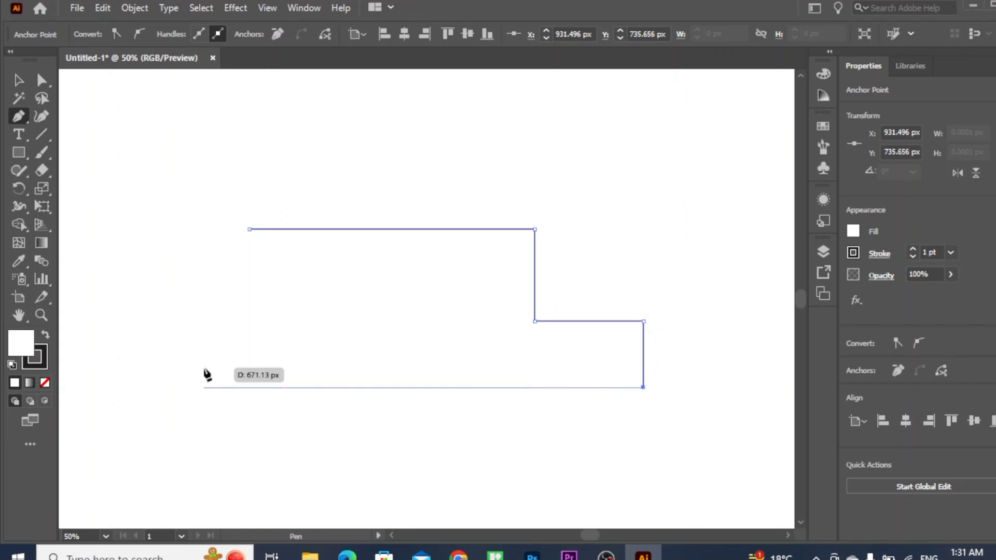
shift+click(110, 359)
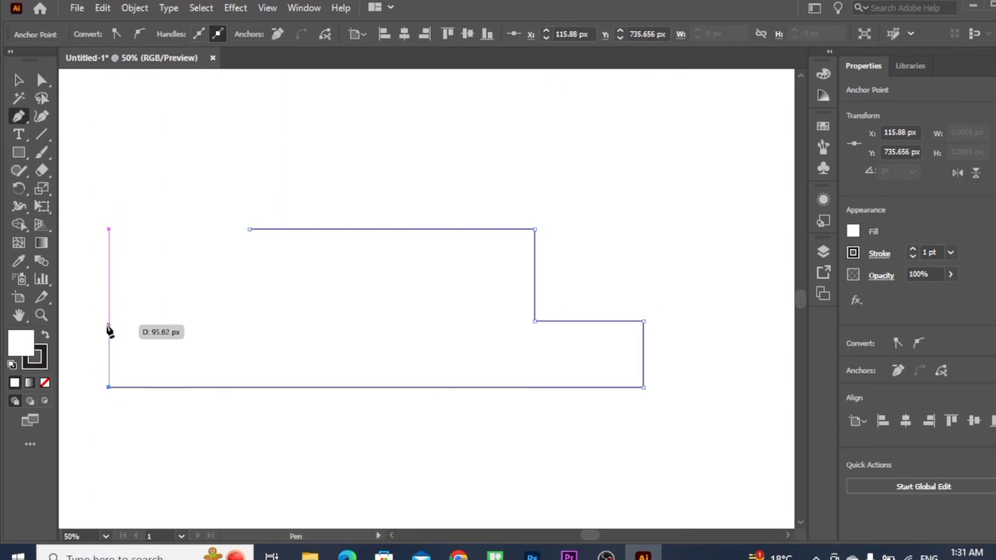
click(108, 330)
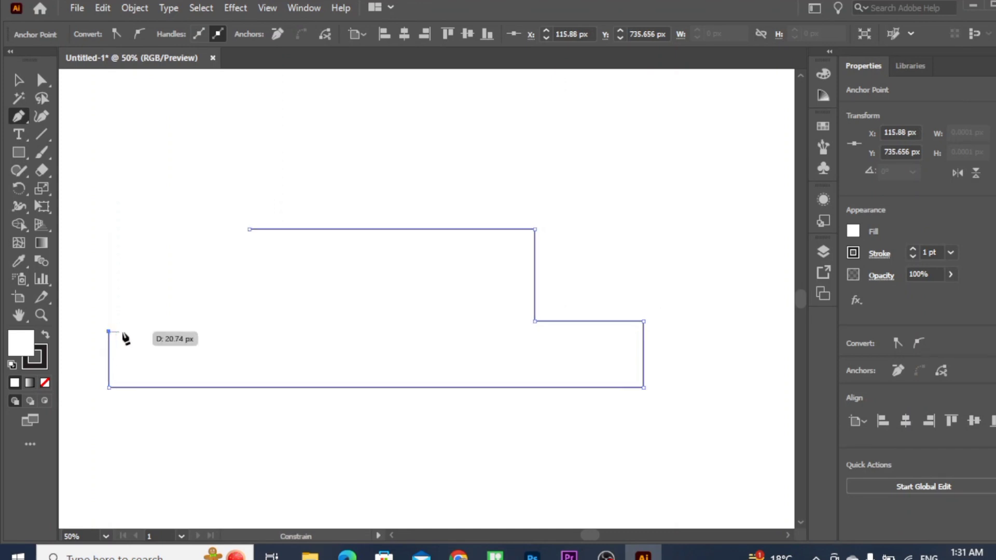
click(247, 331)
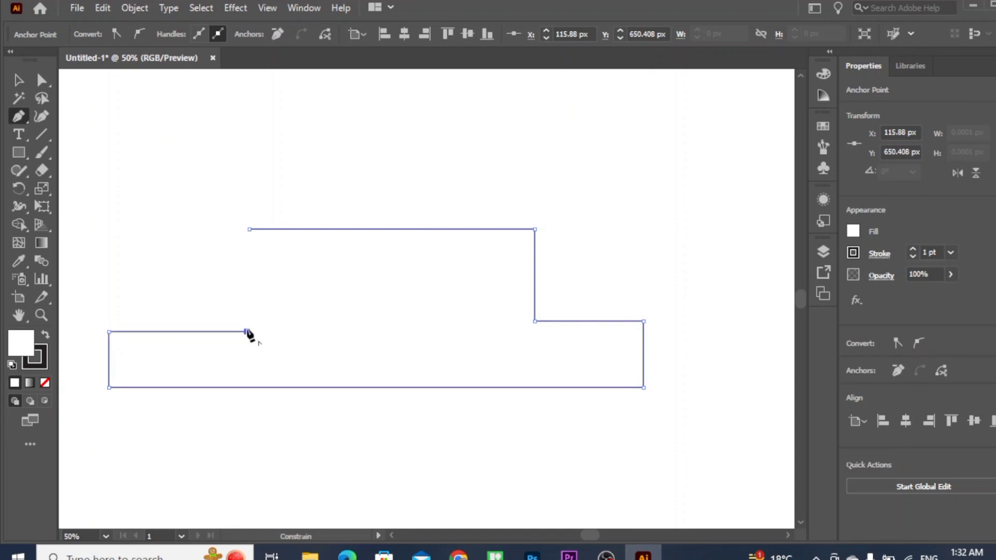
click(250, 230)
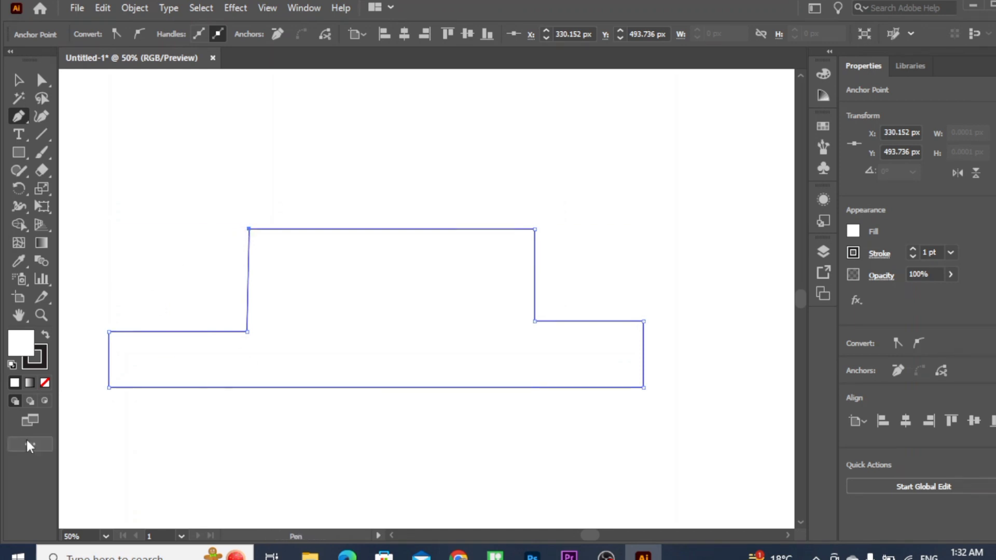
Fill the hat-shaped outline with dark red B71C1C.
double_click(24, 343)
click(379, 222)
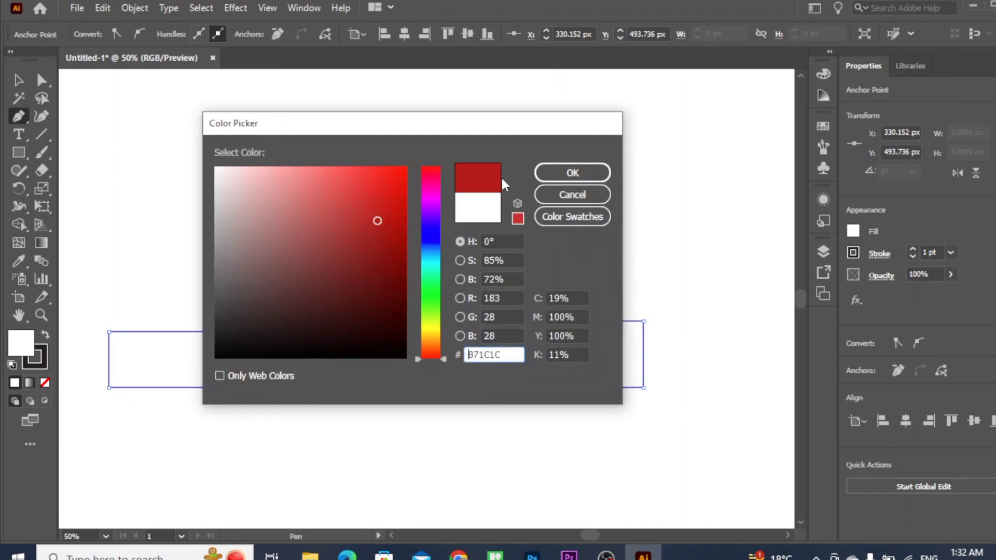
click(571, 172)
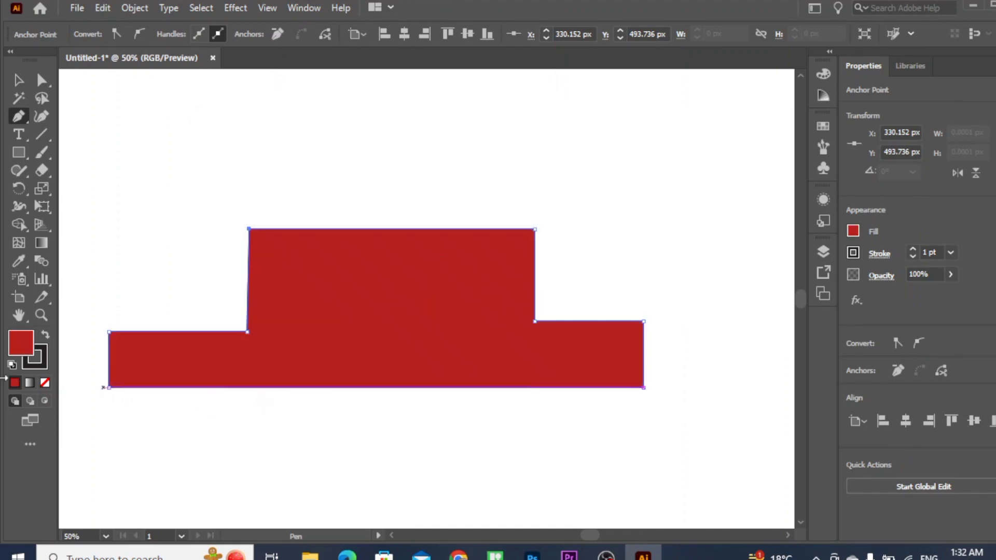
Give the hat-shaped outline a yellow FBFF00 stroke with a weight of 18 pt.
click(44, 363)
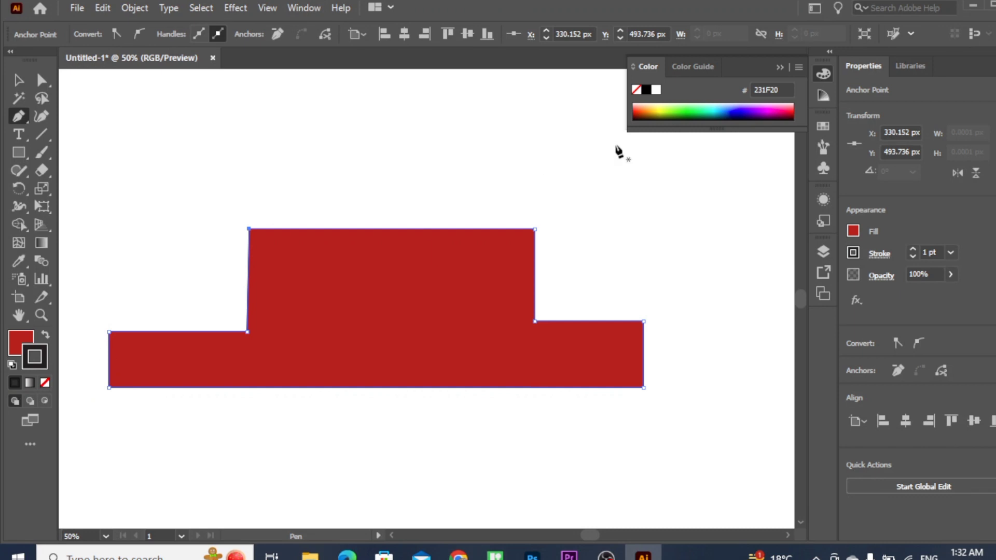
click(661, 110)
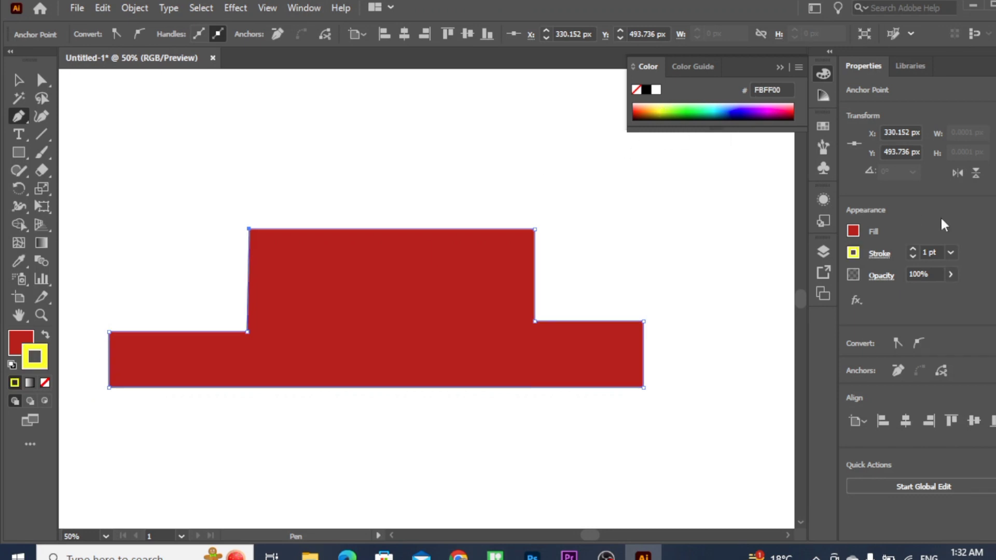
click(912, 250)
click(912, 249)
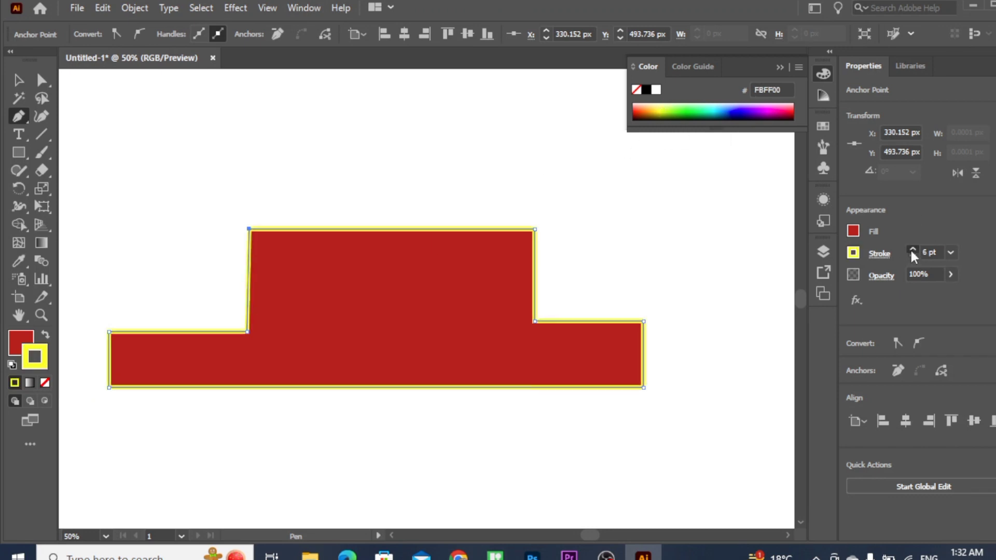
click(912, 249)
click(912, 250)
click(912, 249)
click(912, 249)
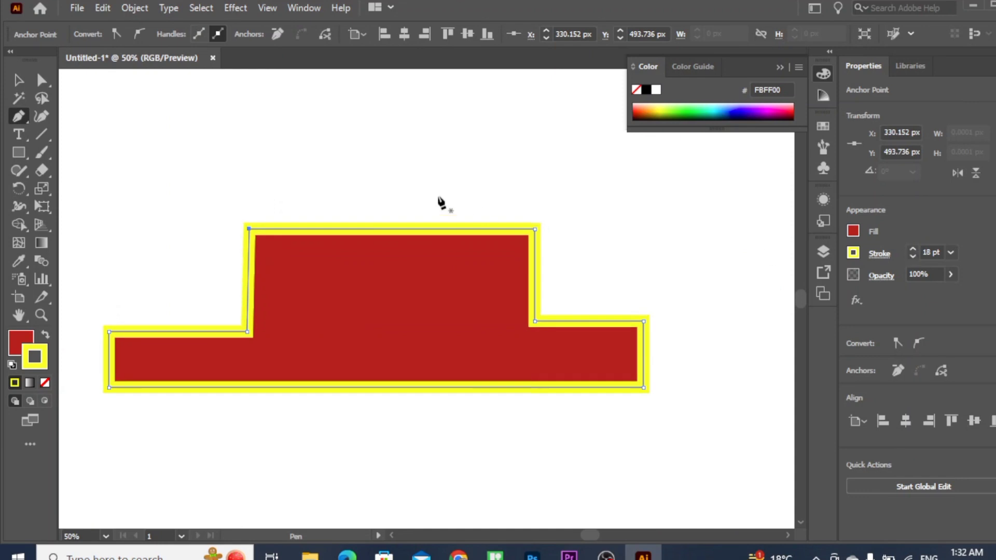
Delete all artwork from the artboard and reactivate the Pen tool.
click(17, 82)
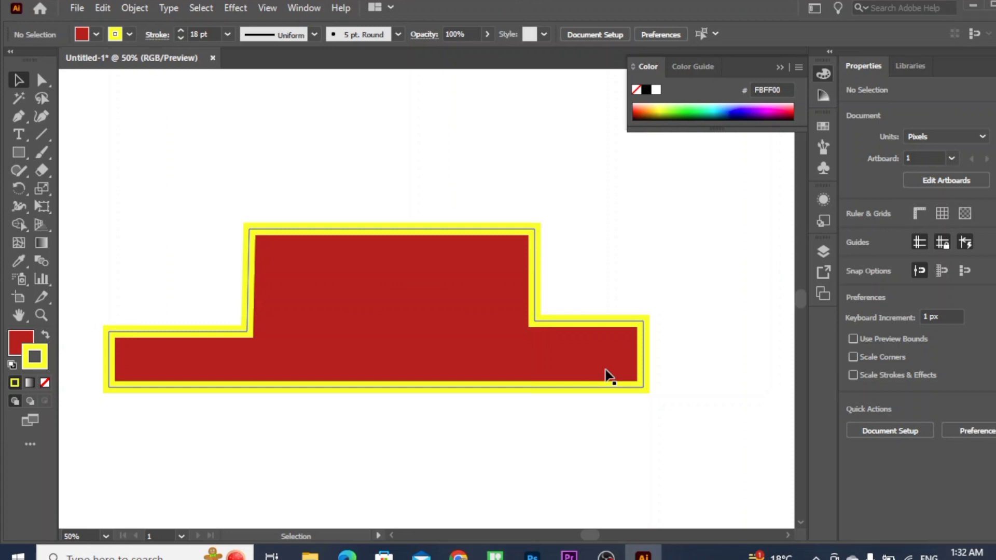
click(779, 68)
key(ctrl+a)
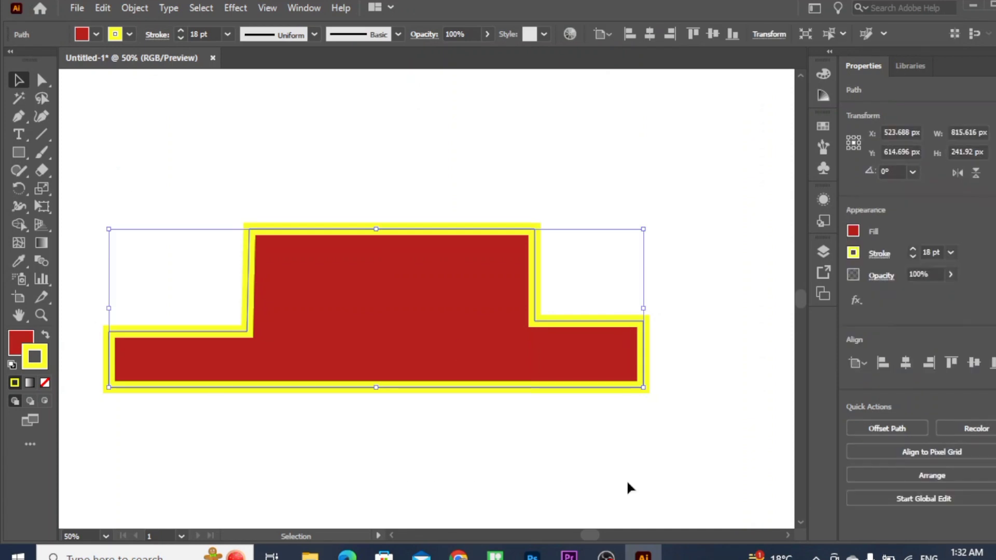
key(Delete)
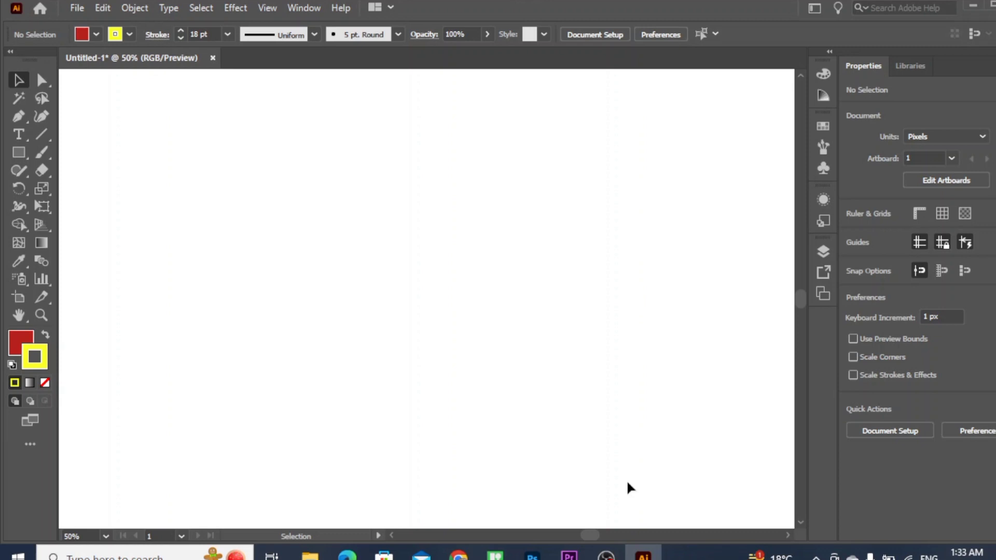
click(19, 117)
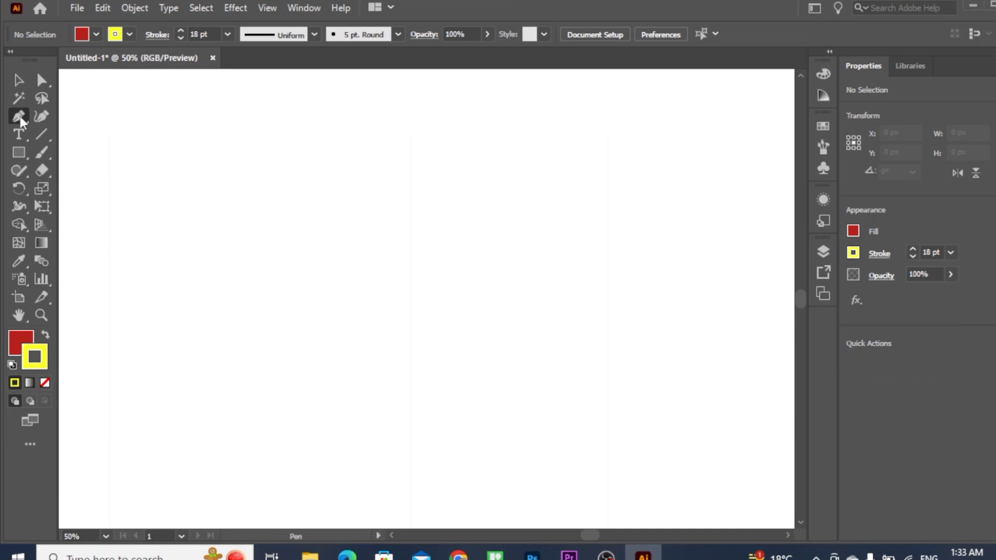
click(186, 255)
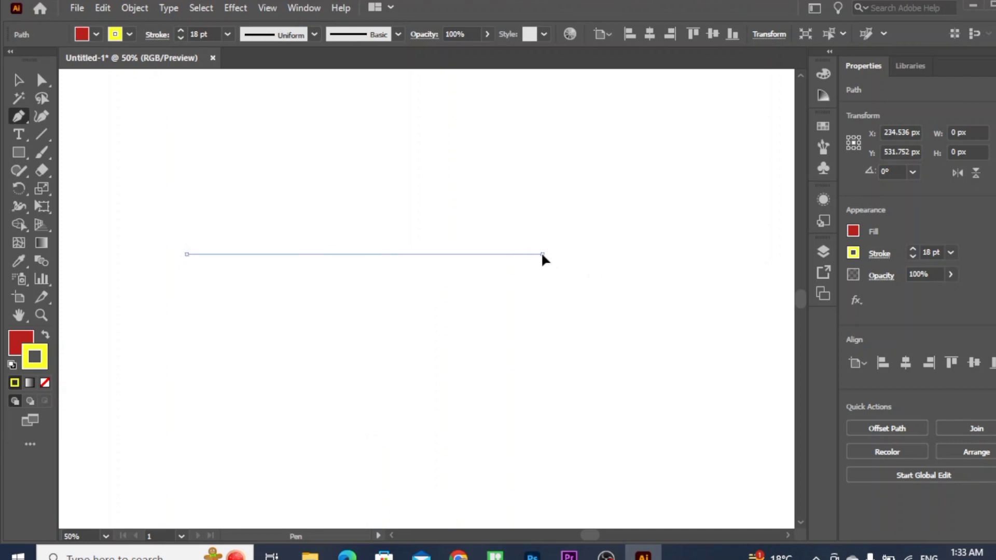
mouse_move(542, 254)
mouse_down()
mouse_move(627, 374)
mouse_move(639, 131)
mouse_move(652, 145)
mouse_move(673, 297)
mouse_move(671, 469)
mouse_move(746, 111)
mouse_move(661, 473)
mouse_move(717, 116)
mouse_move(682, 440)
mouse_move(657, 409)
mouse_move(580, 233)
mouse_move(619, 428)
mouse_move(673, 475)
mouse_move(700, 483)
mouse_move(699, 201)
mouse_move(674, 104)
mouse_move(722, 83)
mouse_move(691, 240)
mouse_move(677, 193)
mouse_move(703, 208)
mouse_move(696, 267)
mouse_move(575, 412)
mouse_move(579, 468)
mouse_move(675, 491)
mouse_move(758, 484)
mouse_move(655, 371)
mouse_move(639, 286)
mouse_move(675, 270)
mouse_move(725, 289)
mouse_move(725, 225)
mouse_up()
key(ctrl+z)
key(ctrl+z)
key(ctrl+z)
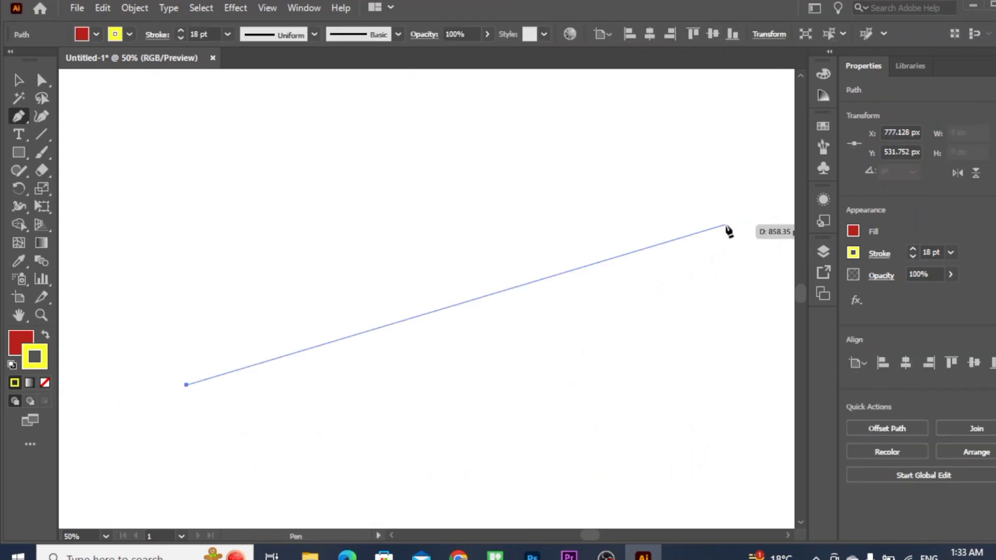
Set the fill to None and the stroke color to black 000000 for the next path.
click(18, 343)
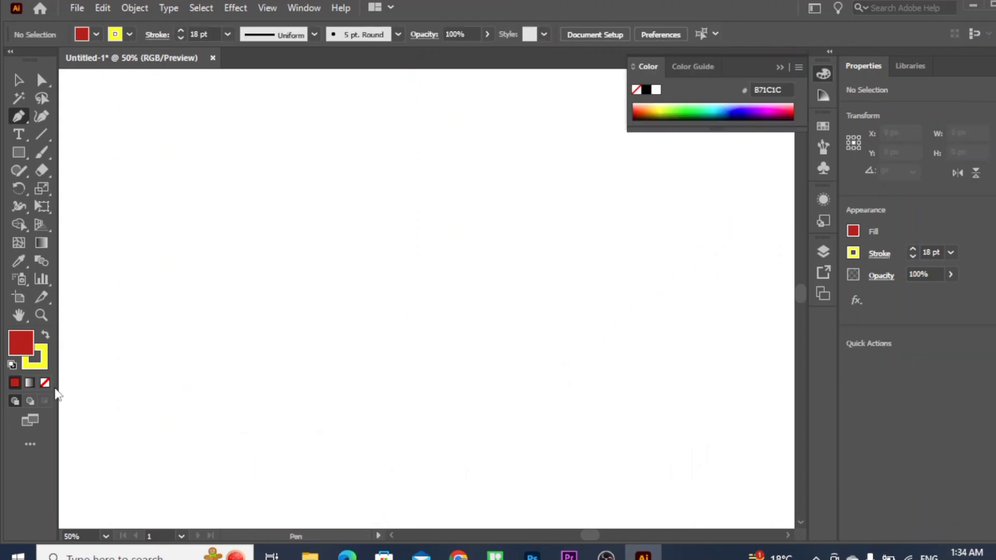
click(44, 383)
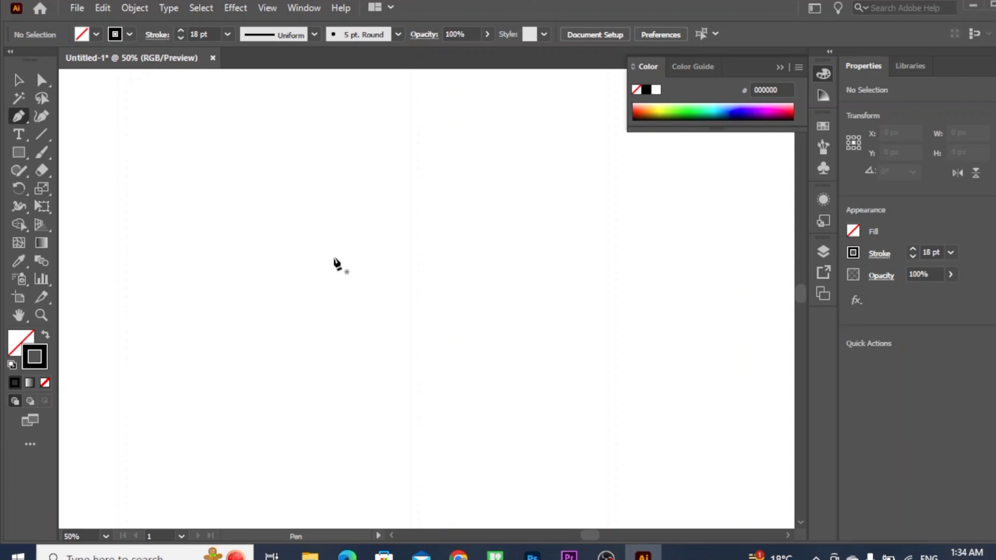
click(780, 68)
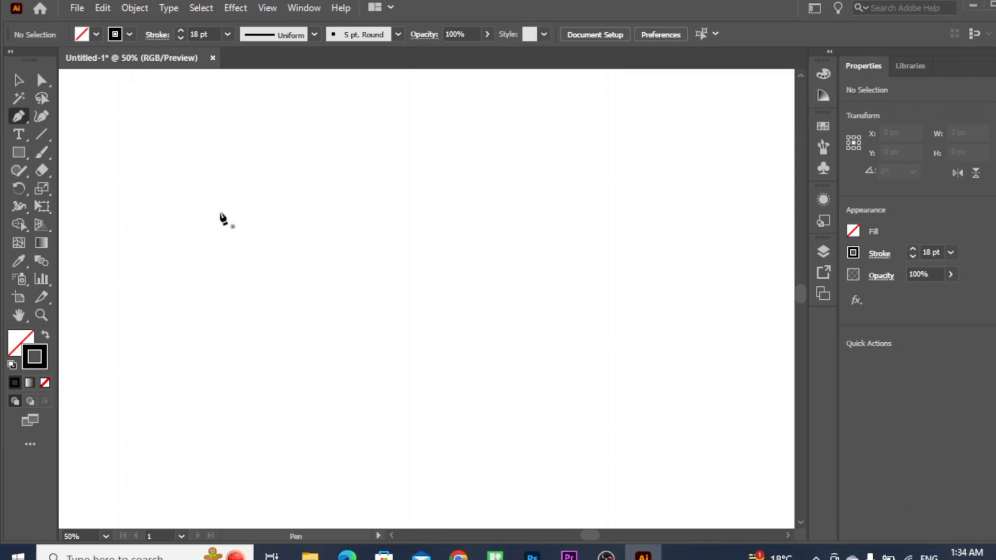
Draw an upward-arching Pen tool curve about 406 px wide, ending in a smooth anchor whose handle slopes down to the right.
click(182, 243)
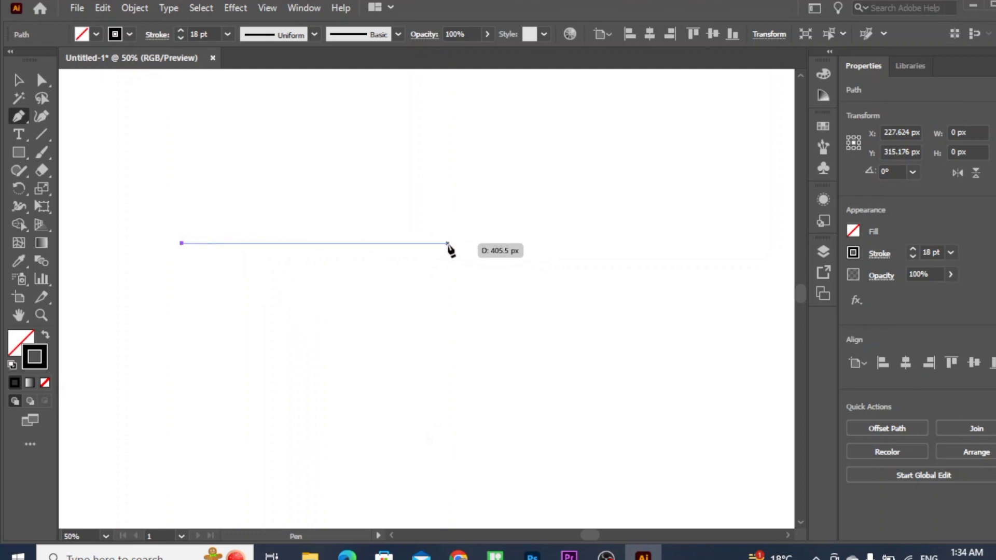
drag(447, 242, 582, 436)
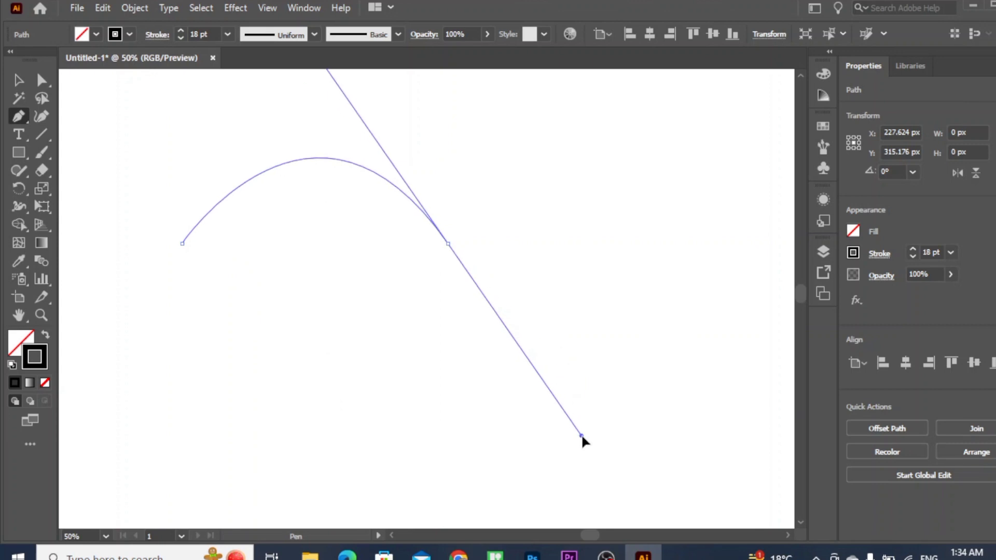
drag(582, 435, 573, 299)
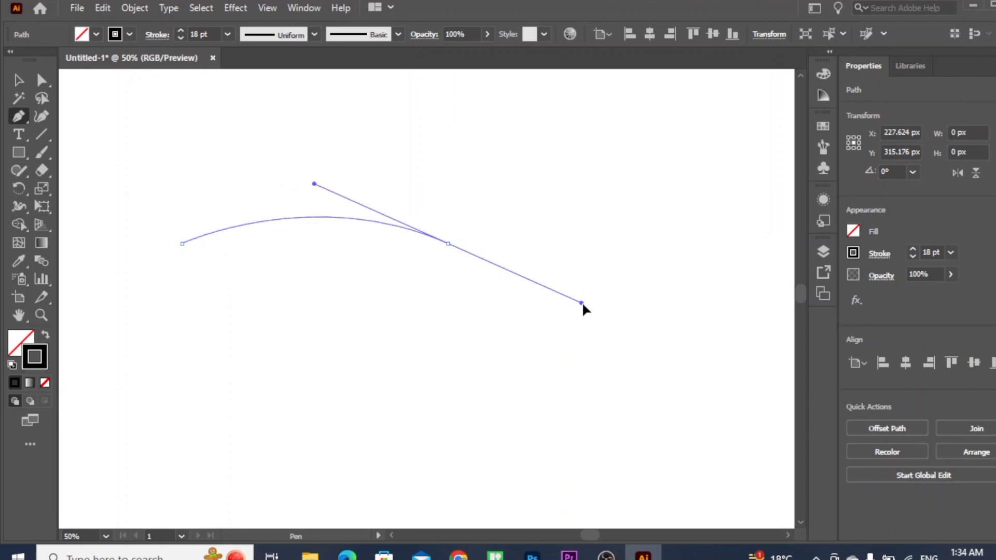
mouse_move(582, 302)
mouse_down()
mouse_move(593, 318)
mouse_move(581, 321)
mouse_move(559, 362)
mouse_move(591, 421)
mouse_move(569, 291)
mouse_move(586, 98)
mouse_move(615, 348)
mouse_move(564, 390)
mouse_move(488, 396)
mouse_move(624, 373)
mouse_move(617, 382)
mouse_move(534, 347)
mouse_move(558, 371)
mouse_move(586, 372)
mouse_up()
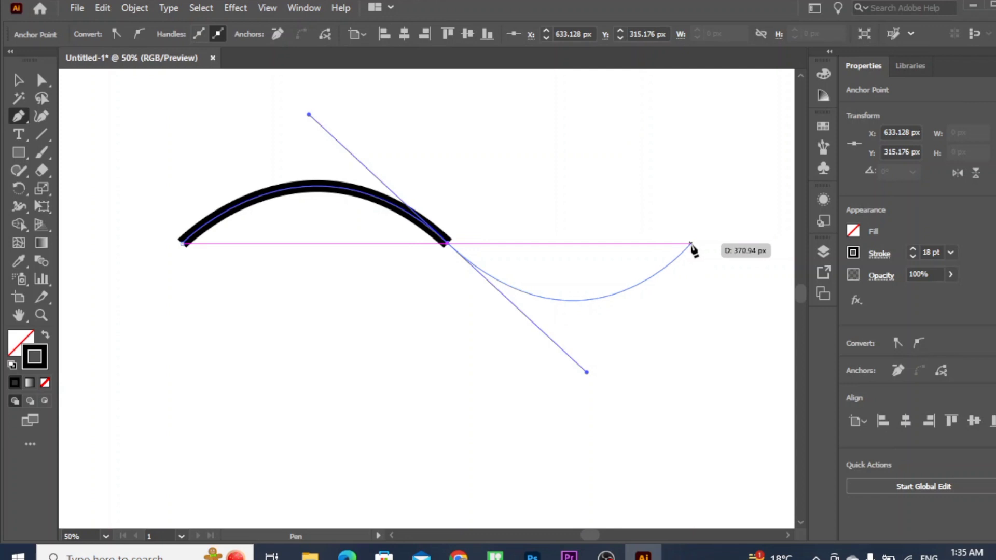
Extend the arch into a wave with a downward-bowing curve ending level with the arch's ends, about 371 px to the right.
click(691, 244)
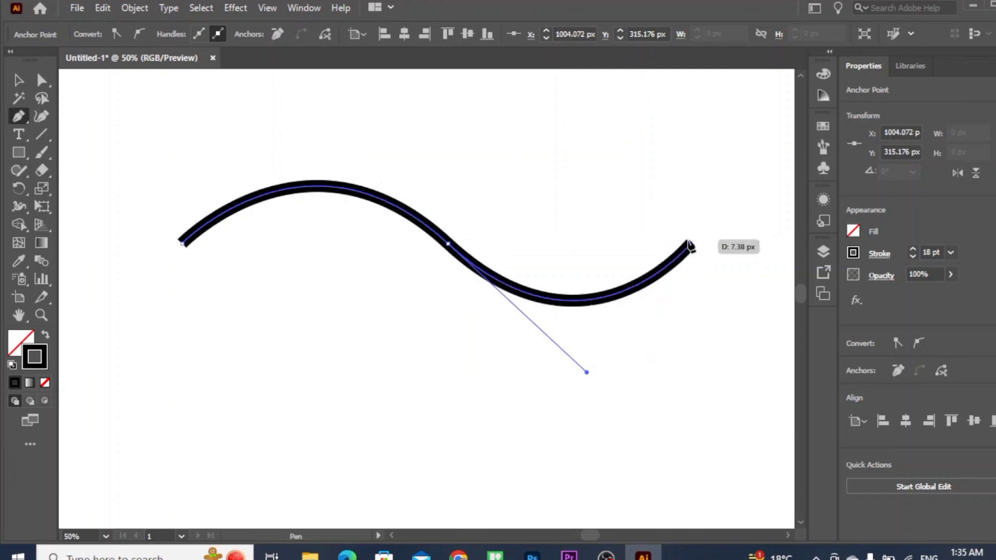
drag(692, 246, 704, 224)
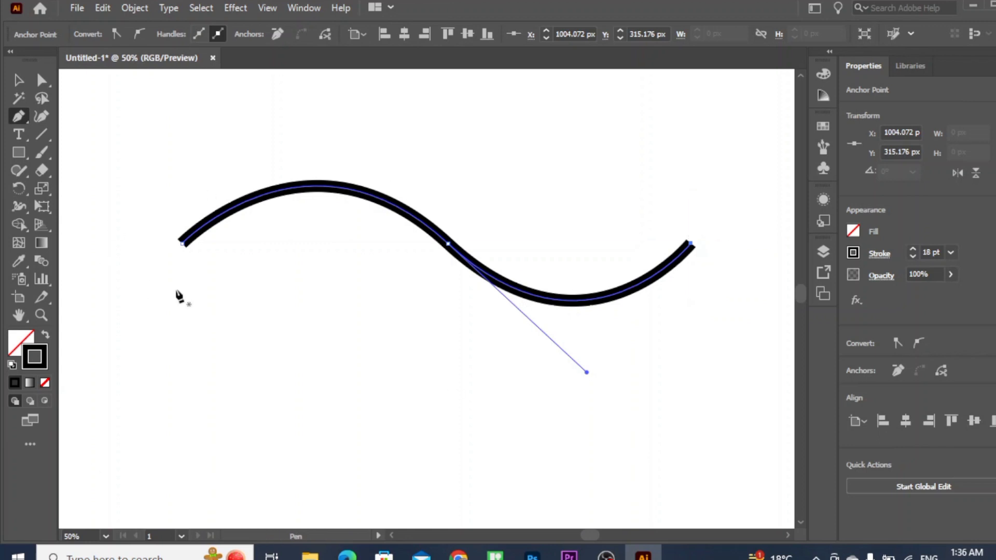
Draw a closed, pointed eye shape about 402 px wide and 155 px high below the wave, removing the right anchor's outgoing handle before closing.
click(166, 366)
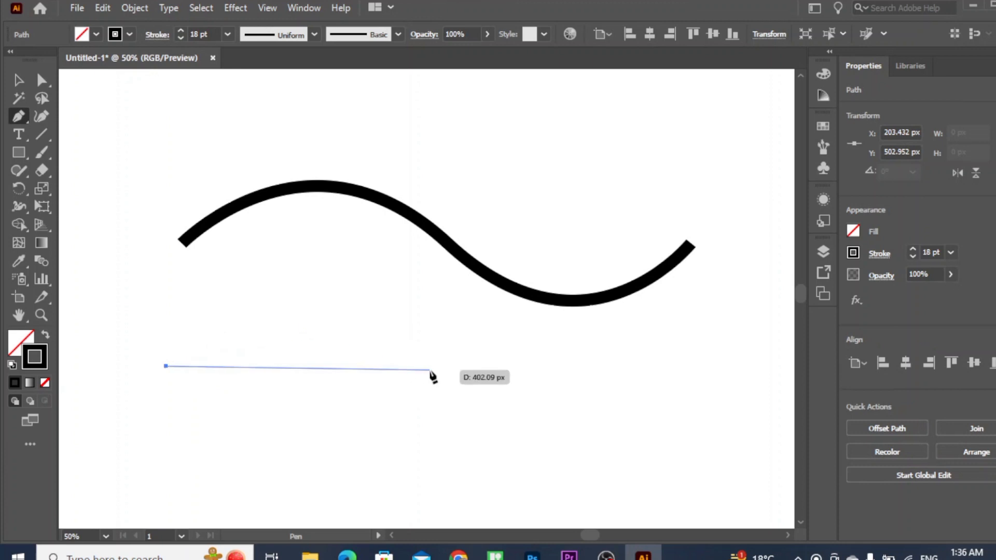
mouse_move(430, 370)
mouse_down()
mouse_move(548, 459)
mouse_move(591, 474)
mouse_move(582, 486)
mouse_up()
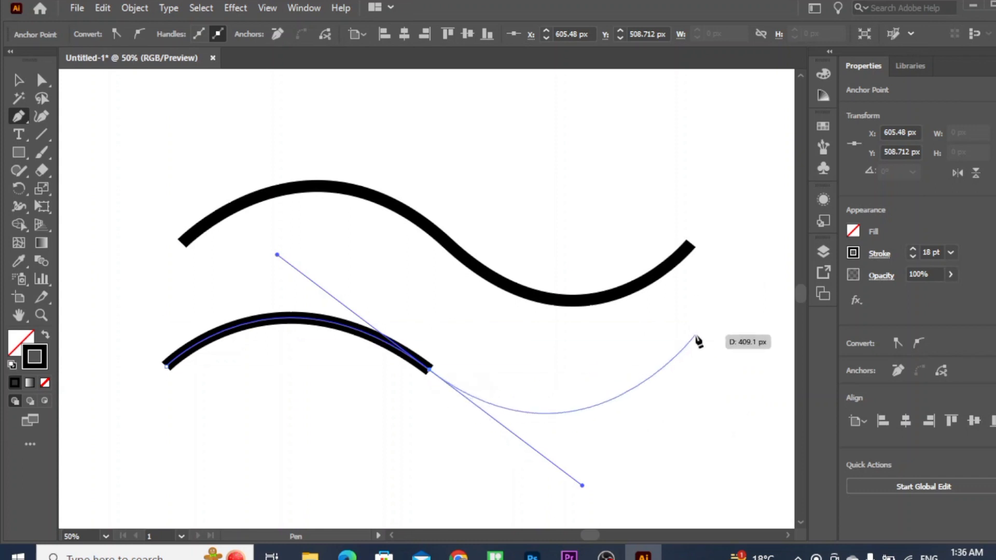
click(429, 370)
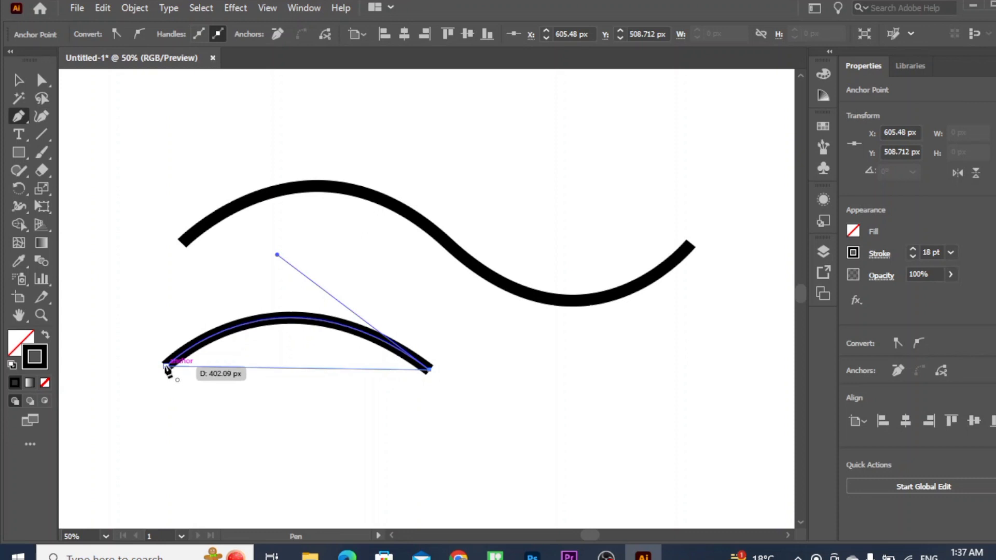
drag(167, 367, 133, 255)
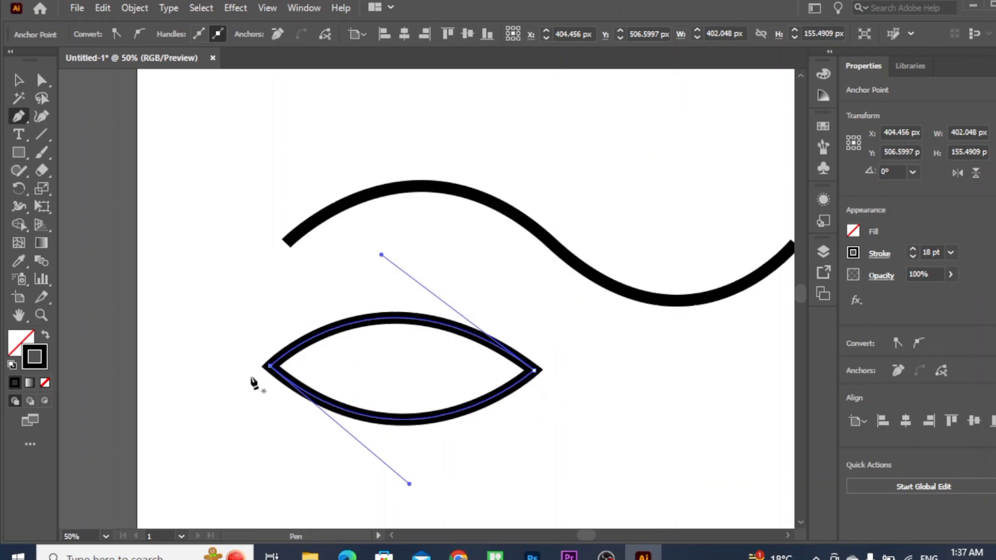
Select the wave and the eye shape together and delete them from the artboard.
scroll(254, 384, down, 1)
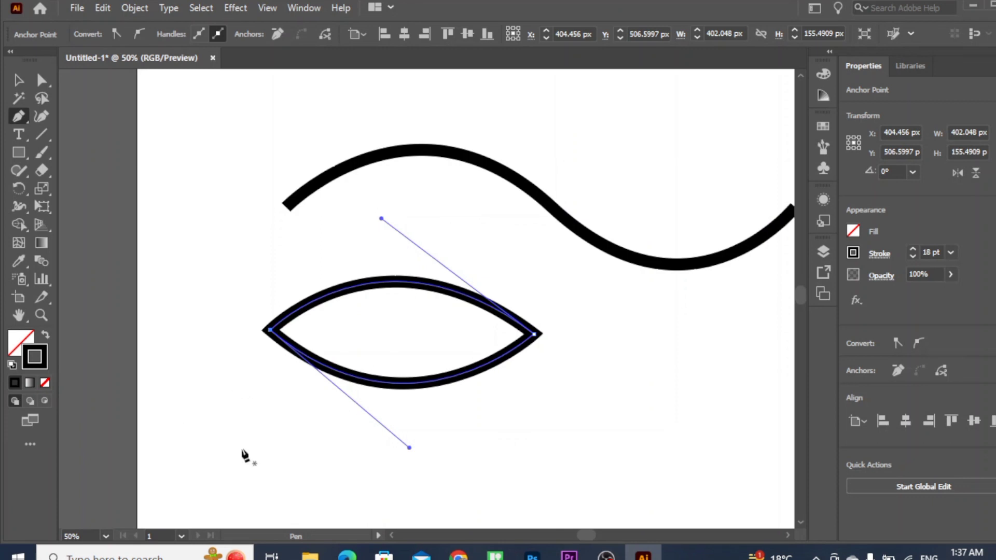
drag(577, 536, 585, 537)
scroll(604, 516, up, 2)
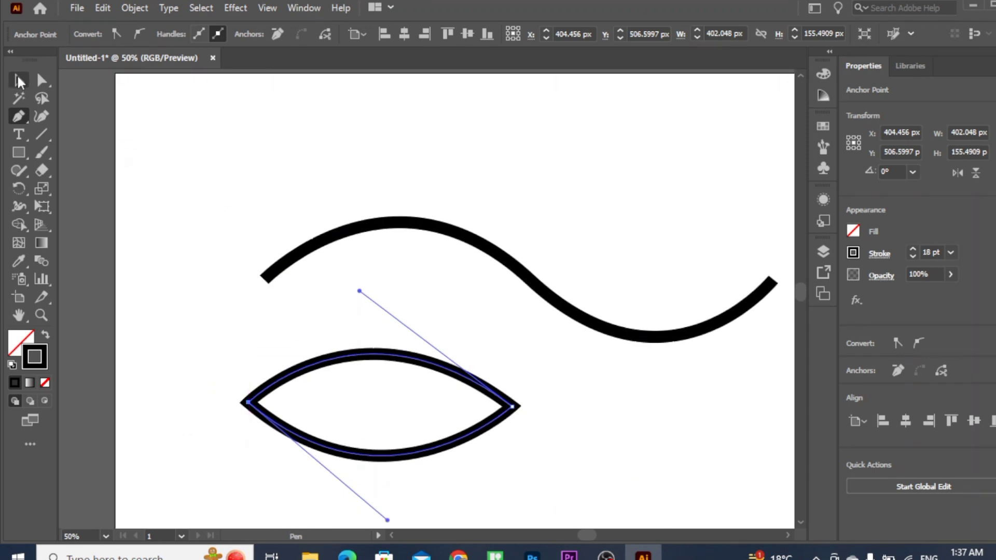
click(19, 81)
drag(300, 191, 481, 440)
key(Delete)
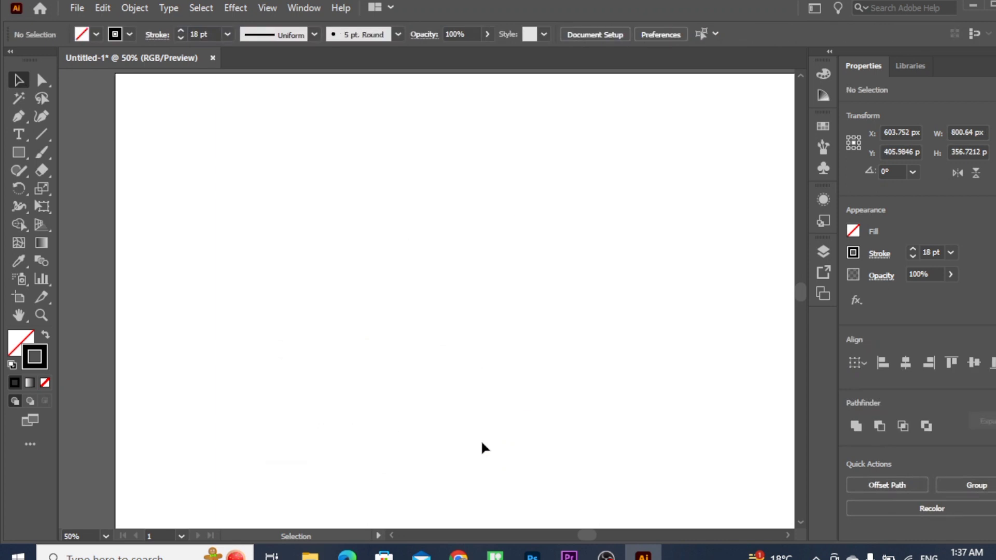
With an 8 pt black stroke, draw a Pen path that arches up and then dips, removing each new anchor's outgoing handle.
click(21, 116)
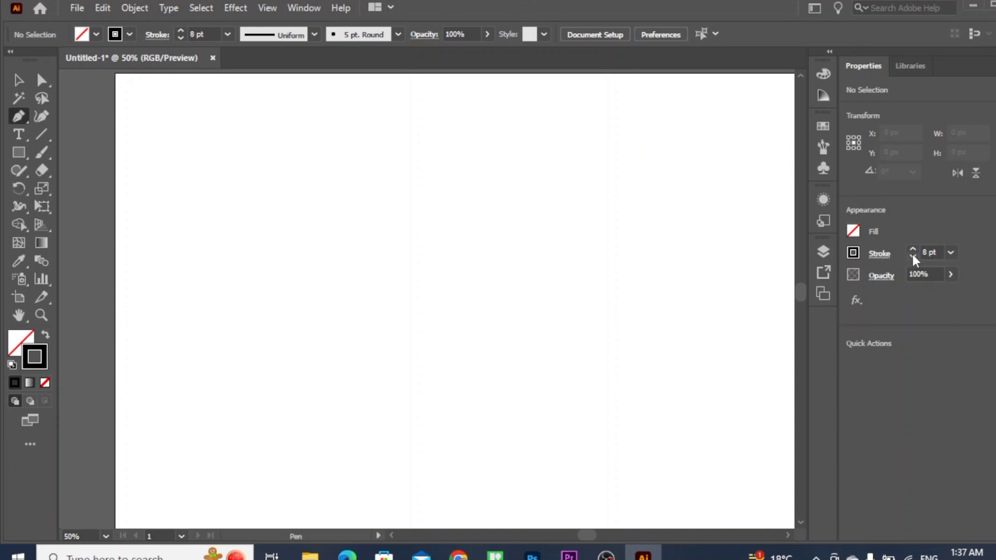
click(160, 179)
drag(335, 182, 441, 255)
click(336, 183)
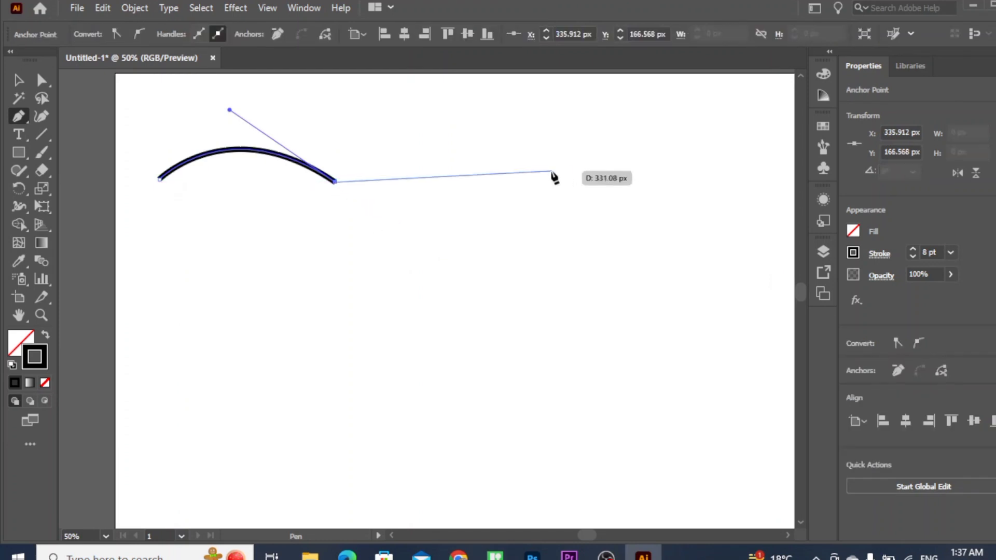
drag(444, 176, 511, 125)
click(444, 177)
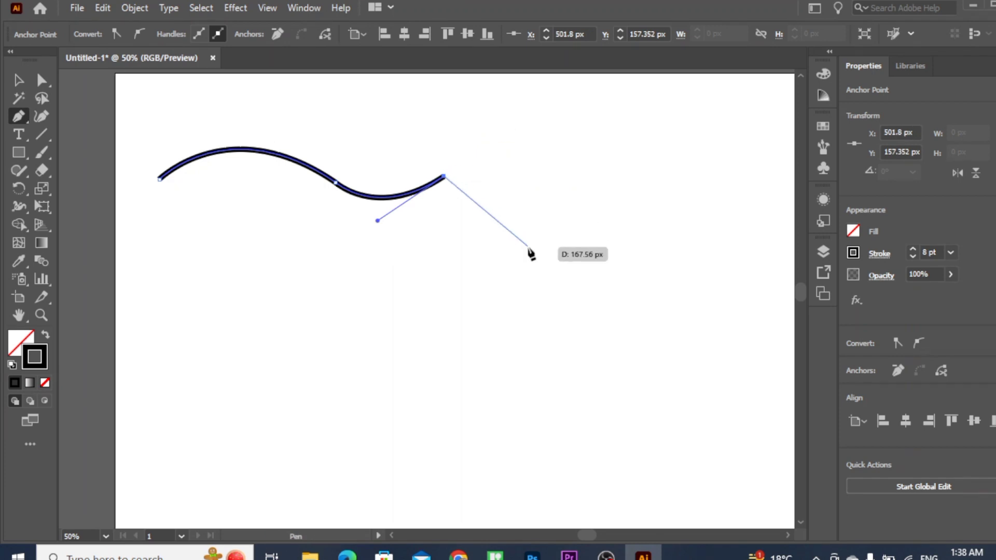
Continue the path around the right side and back along the bottom with curved segments, and close it at its starting anchor.
drag(524, 256, 482, 346)
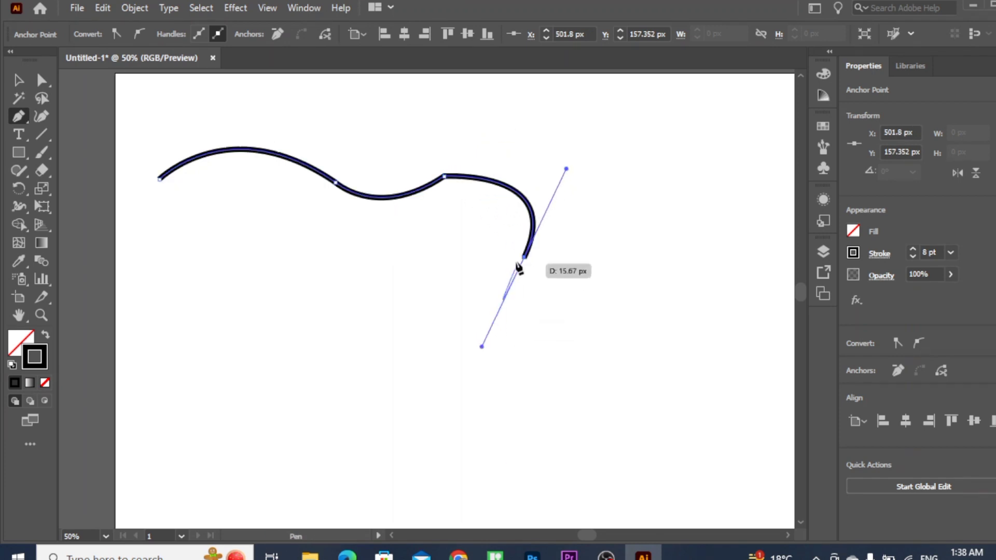
click(525, 259)
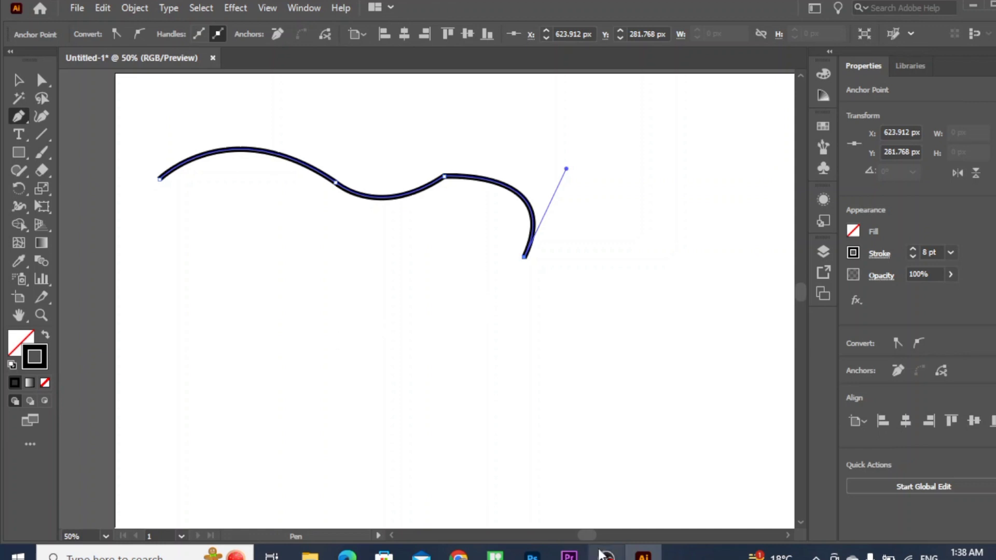
drag(590, 531, 591, 530)
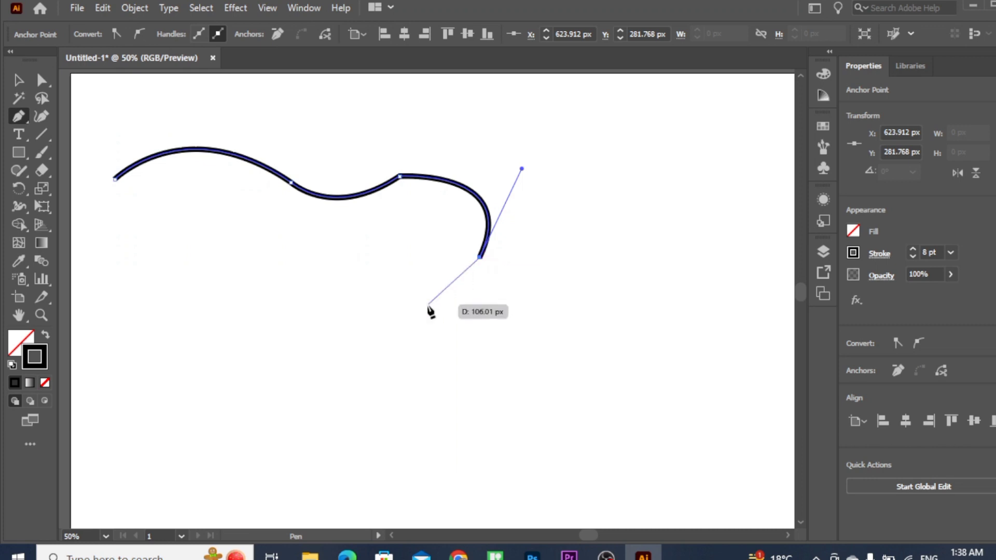
drag(352, 306, 240, 289)
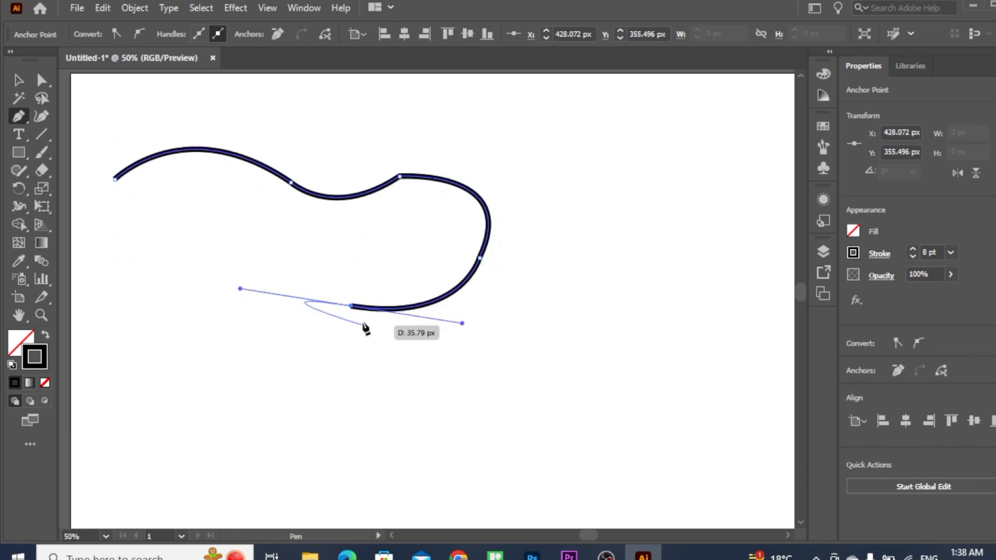
drag(351, 309, 502, 260)
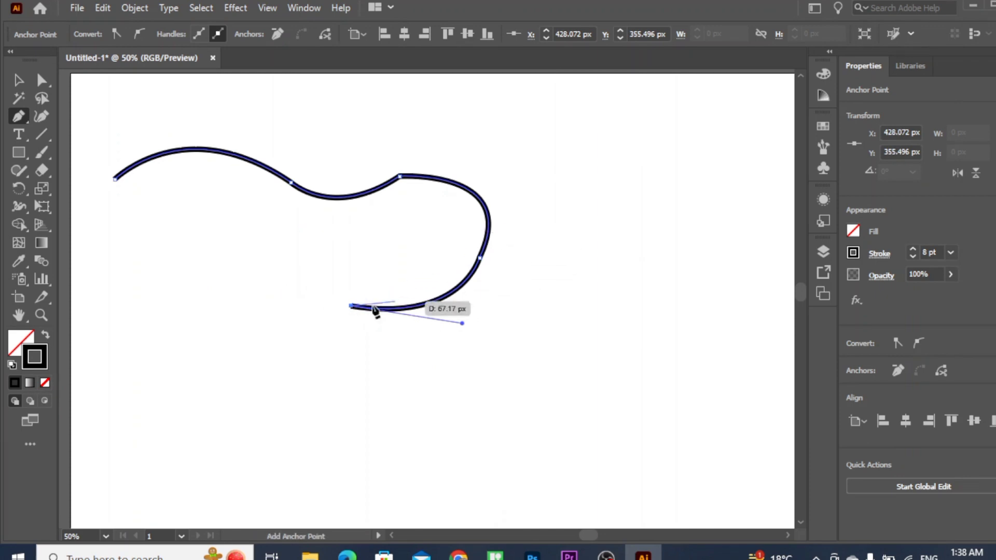
drag(141, 277, 76, 238)
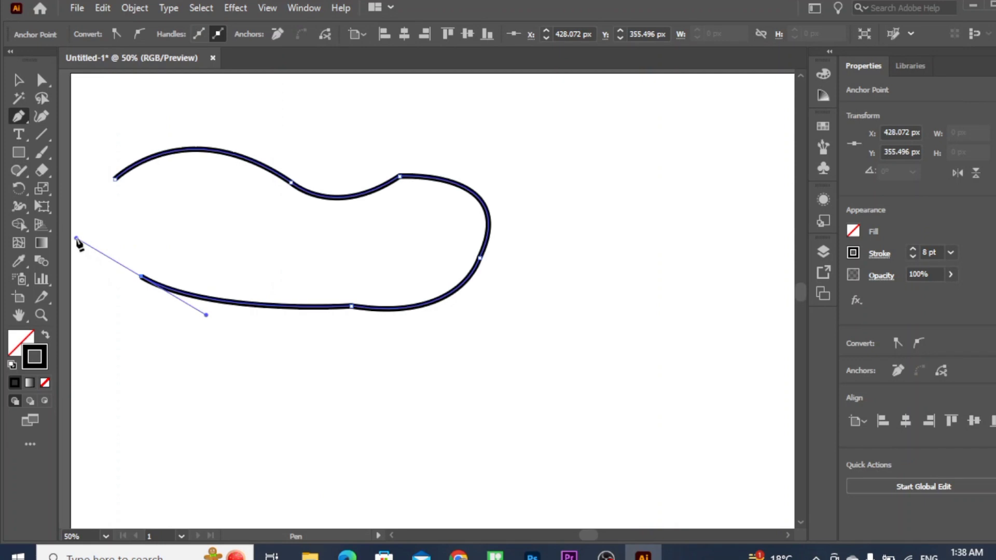
click(117, 178)
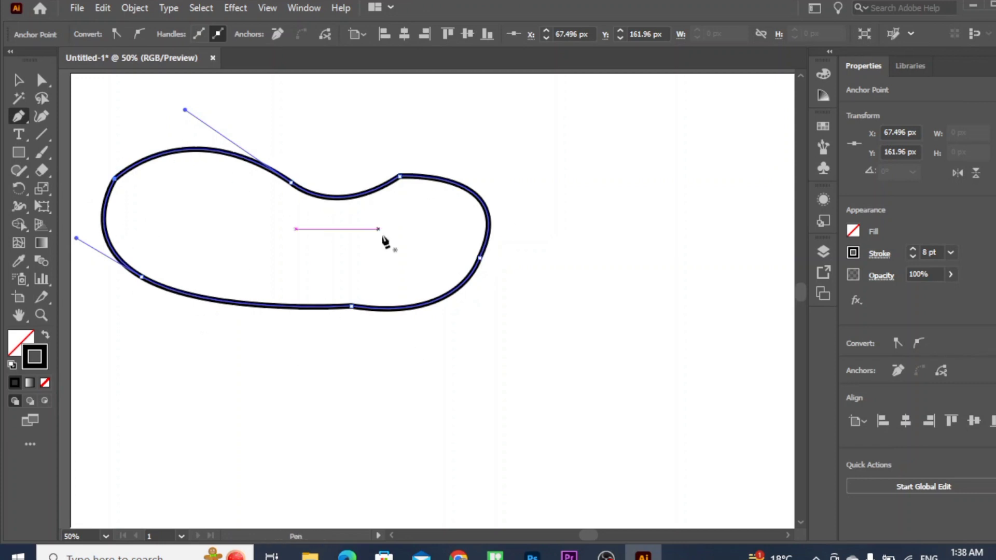
Delete the closed curved outline completely with the Selection tool active.
click(18, 80)
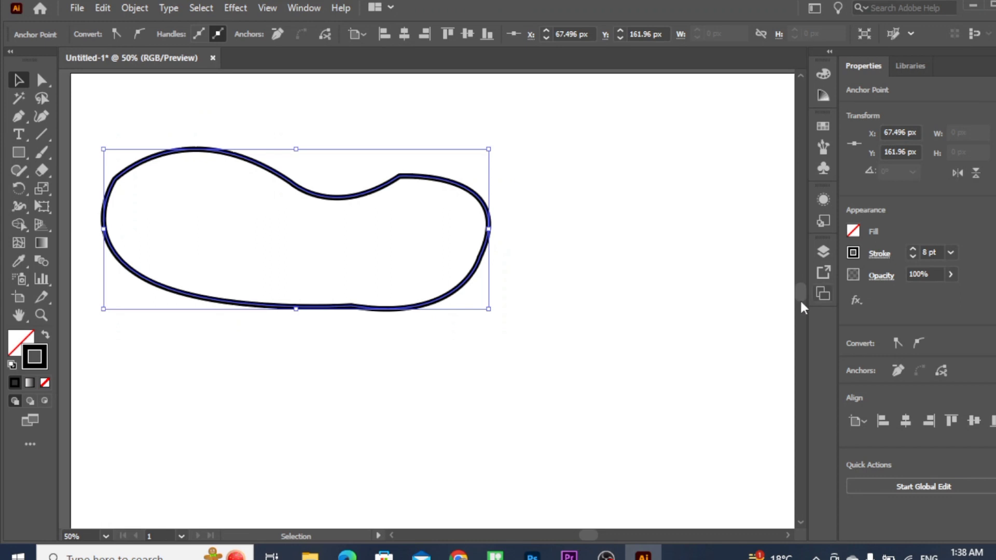
drag(806, 294, 798, 293)
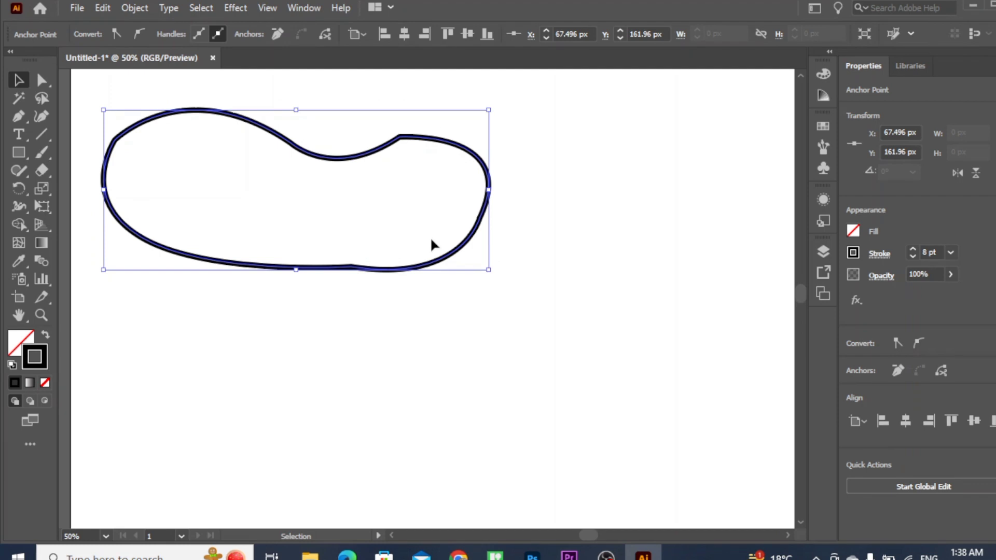
key(Delete)
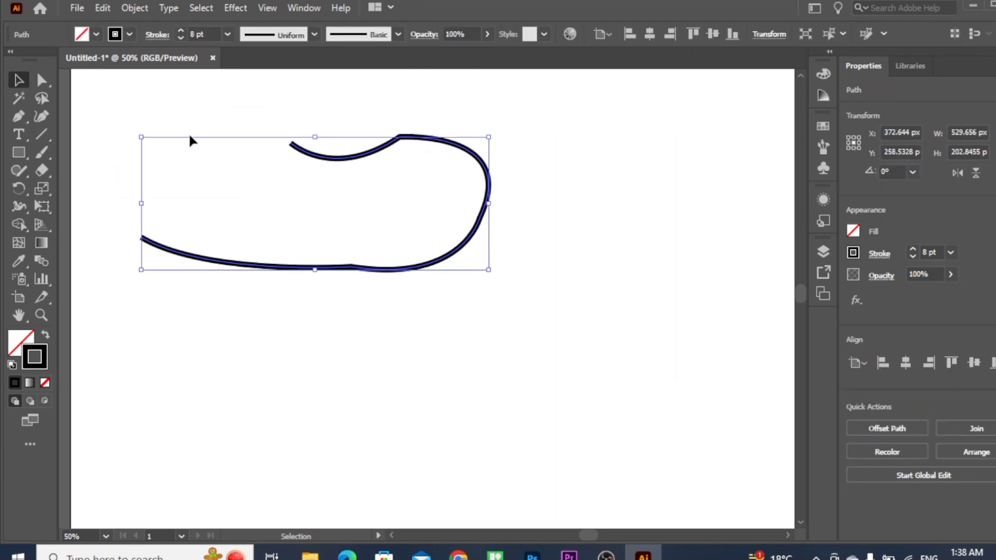
key(Delete)
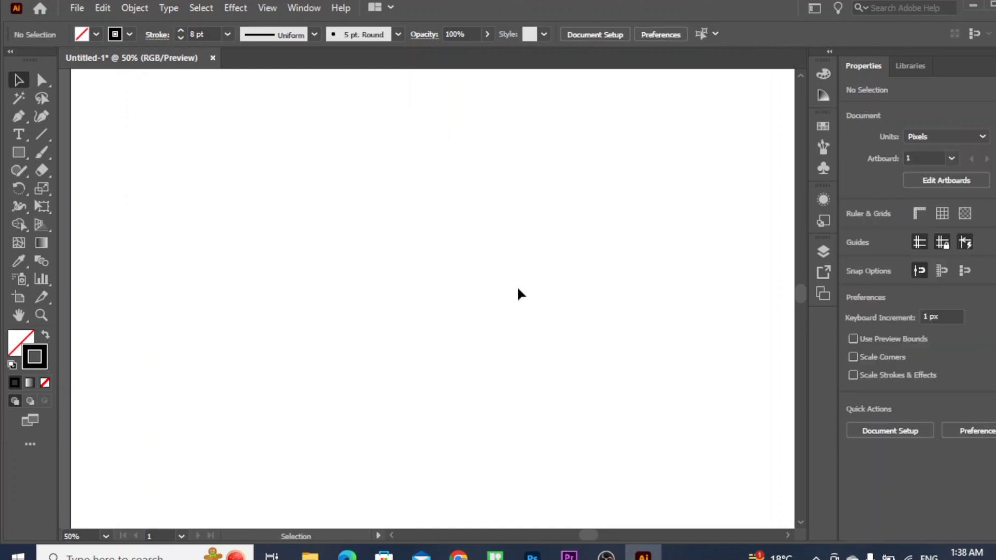
Draw an unfilled ellipse about 342 px wide and 409 px high with the 8 pt black stroke.
click(17, 151)
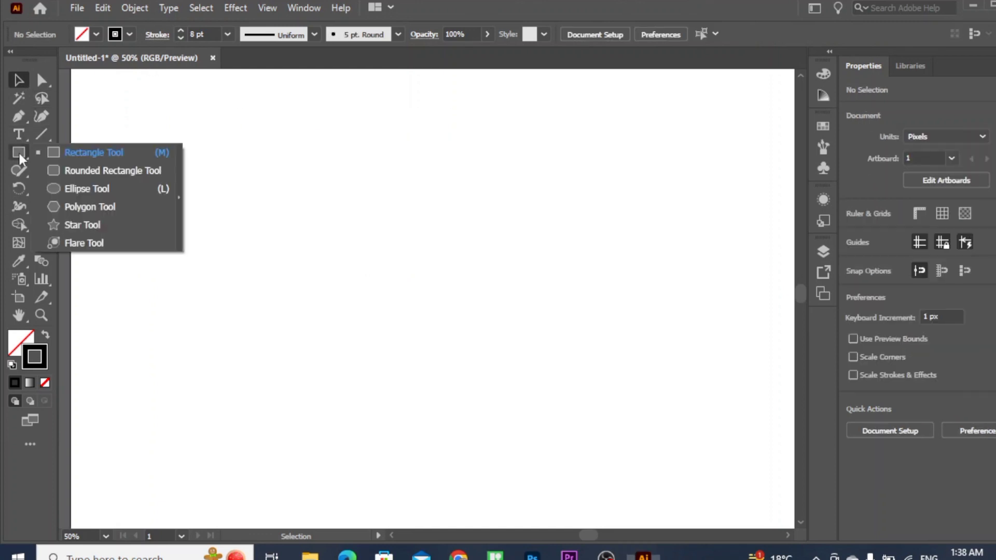
click(66, 191)
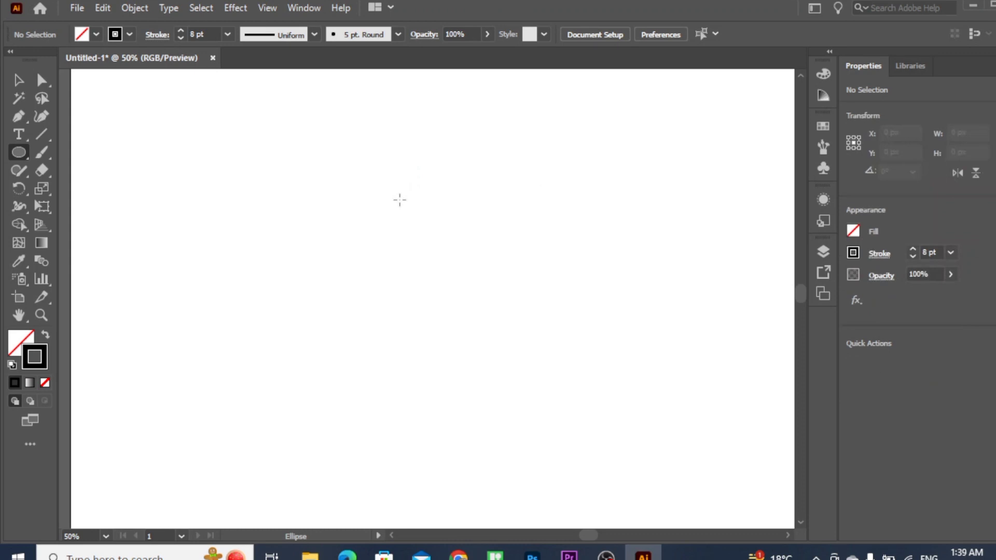
drag(385, 199, 610, 467)
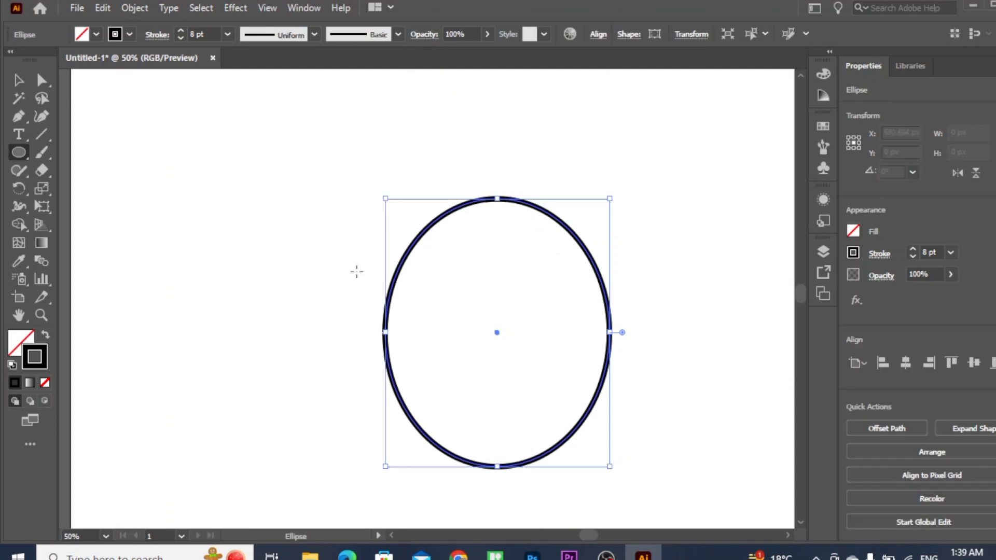
Move the ellipse up and to the left, to about X 531 px and Y 365 px, and deselect it.
click(18, 80)
click(467, 205)
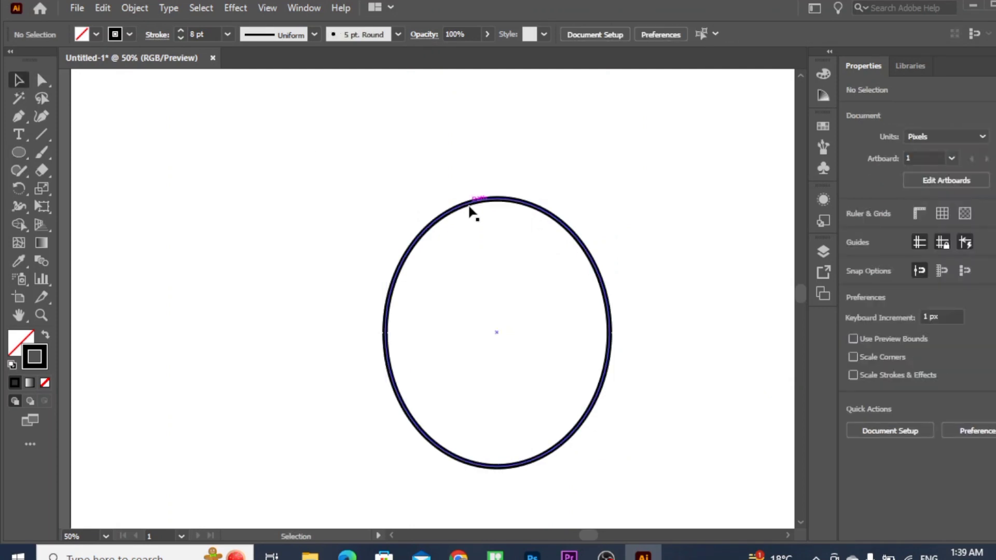
mouse_move(458, 203)
mouse_down()
mouse_move(382, 156)
mouse_move(387, 144)
mouse_up()
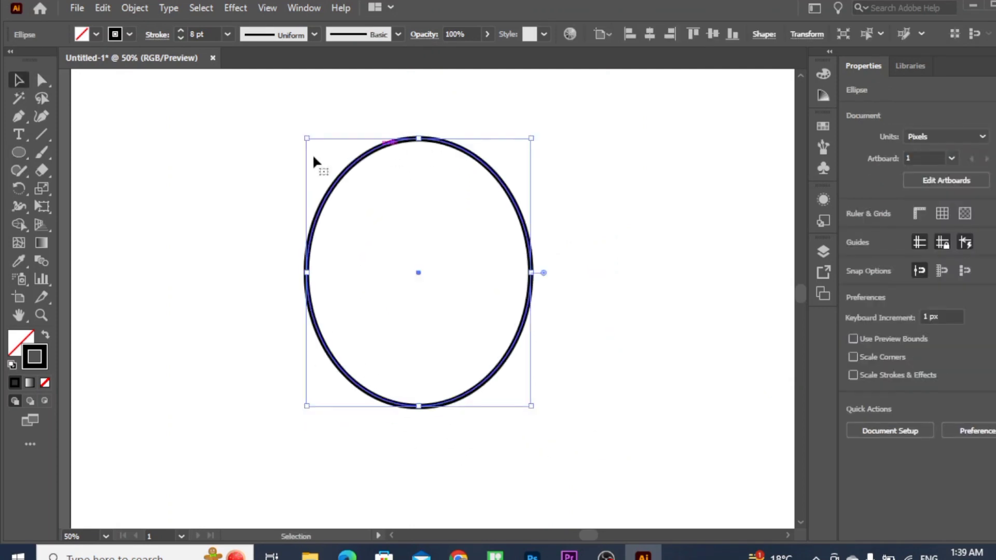
click(263, 150)
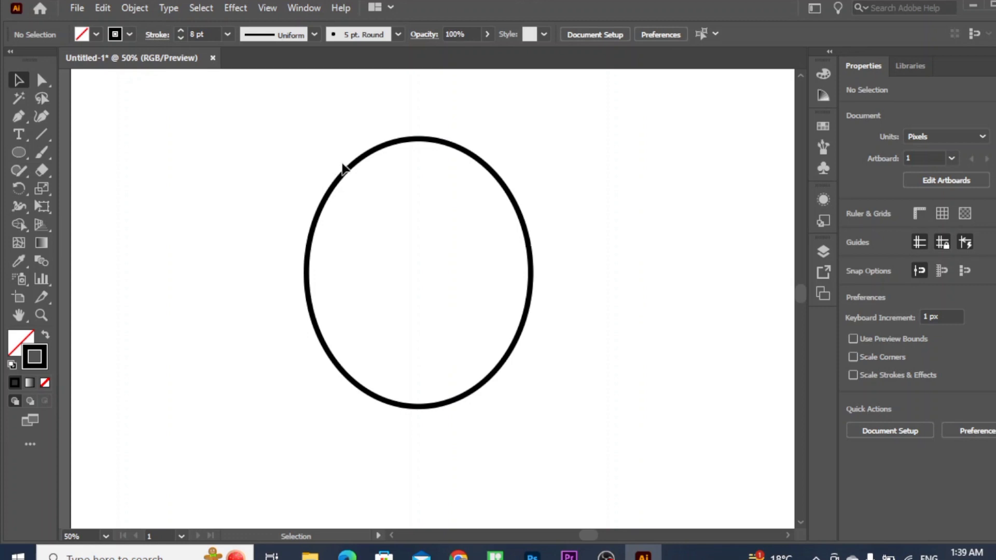
click(352, 169)
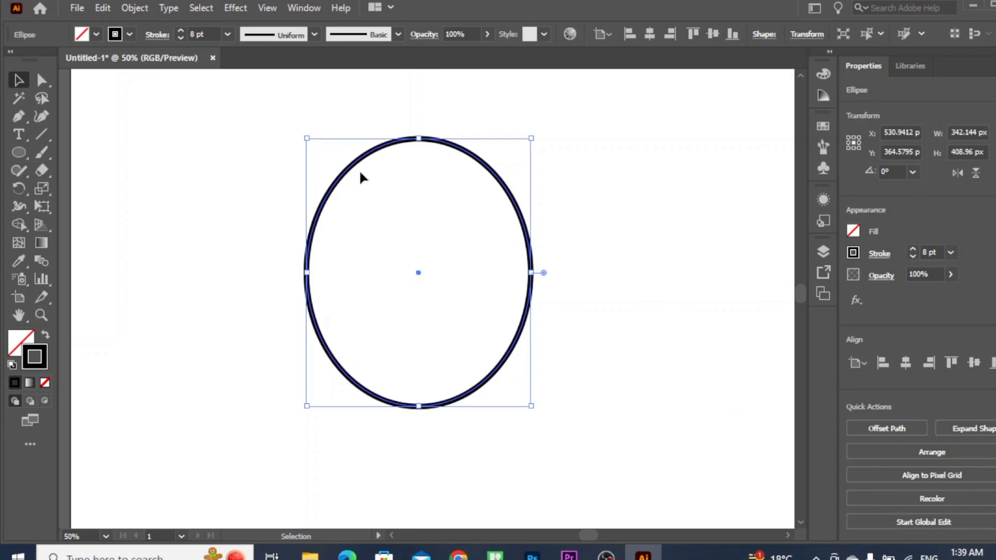
key(a)
click(103, 7)
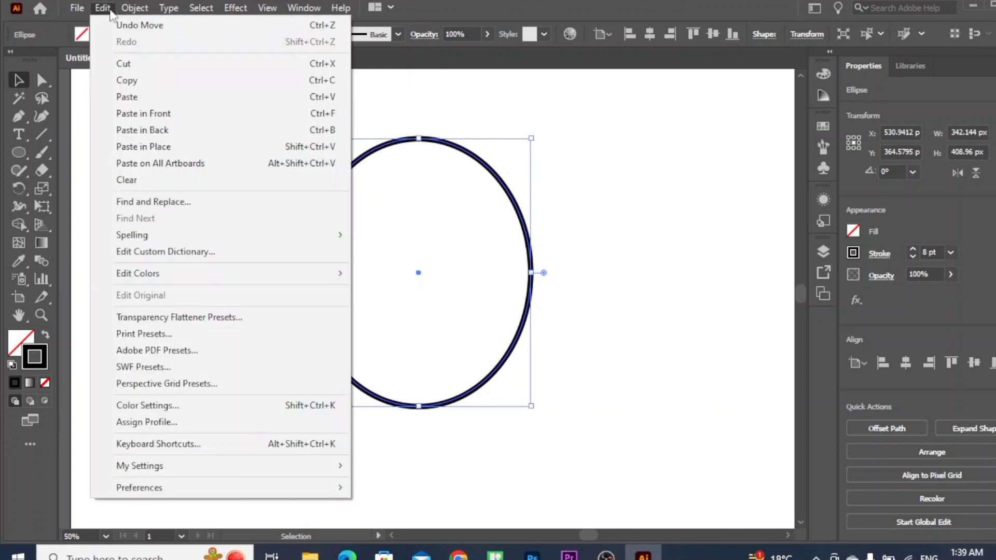
click(103, 10)
click(103, 8)
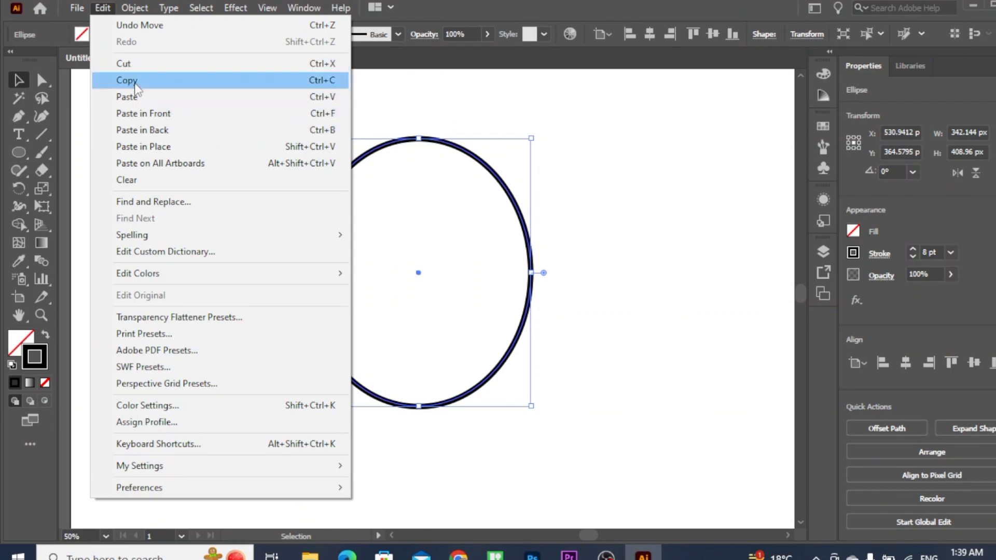
click(546, 163)
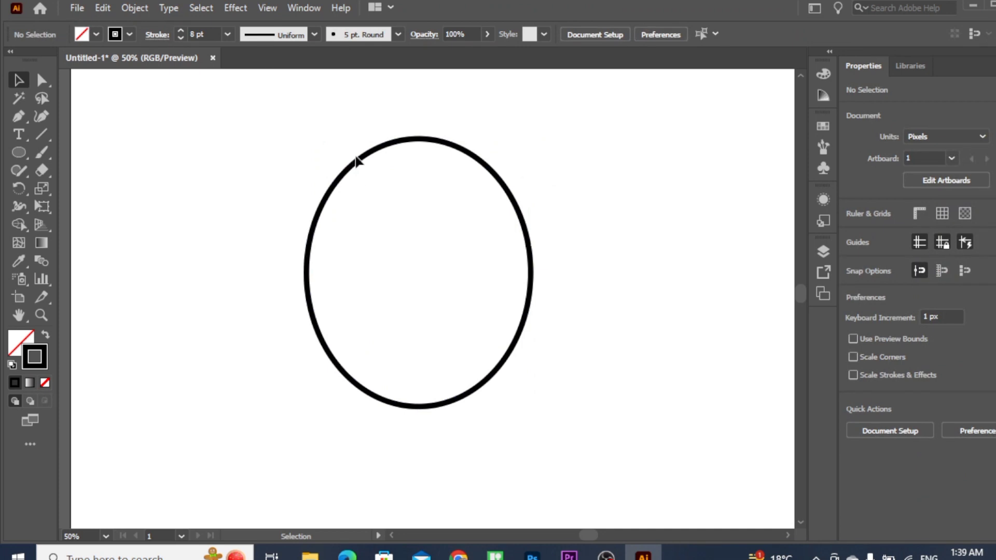
Copy the ellipse and paste the duplicate in front, directly over the original.
click(389, 149)
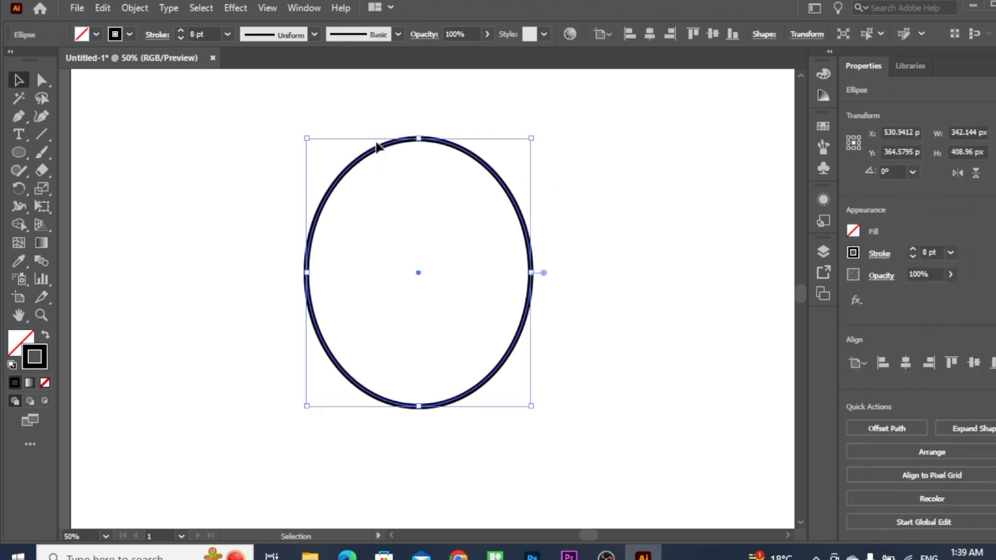
click(102, 8)
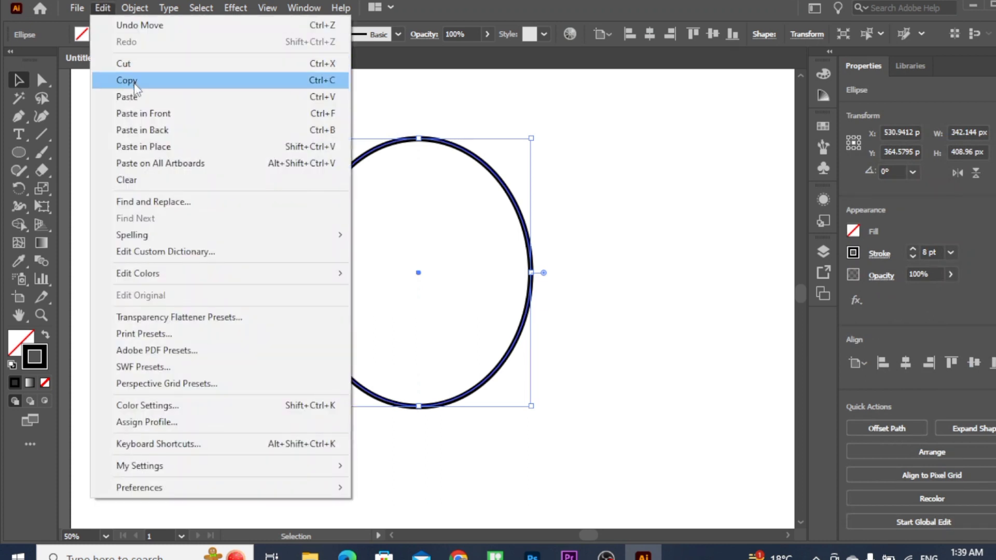
click(119, 82)
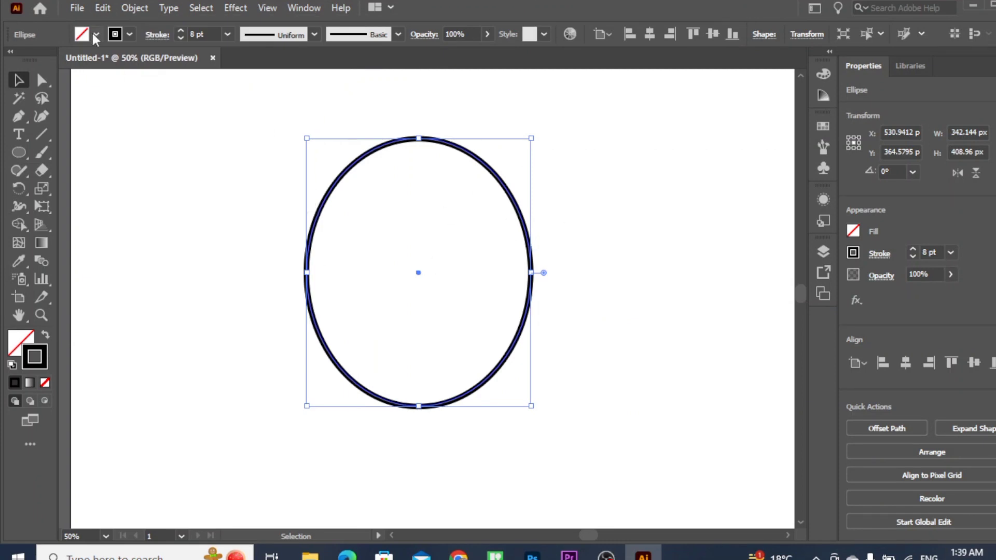
click(104, 7)
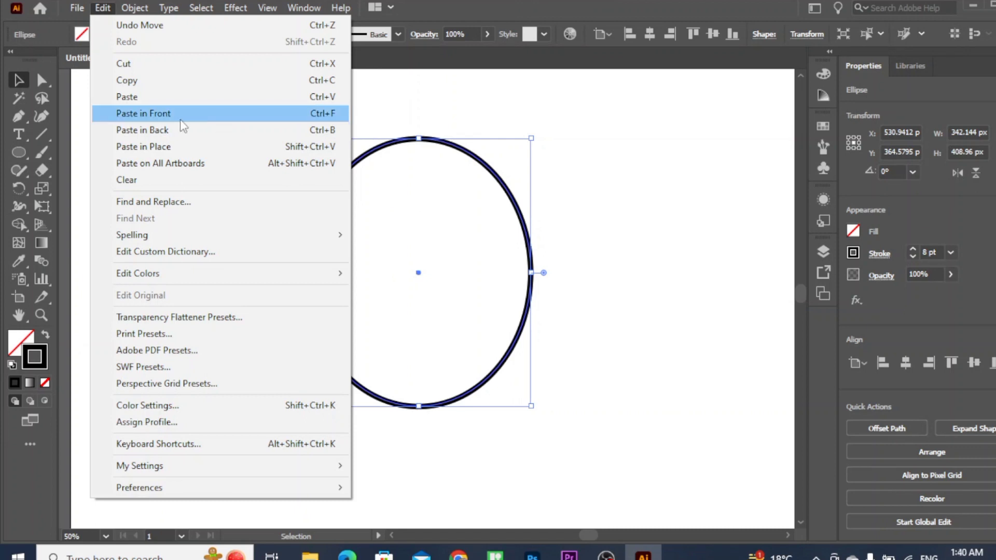
click(128, 115)
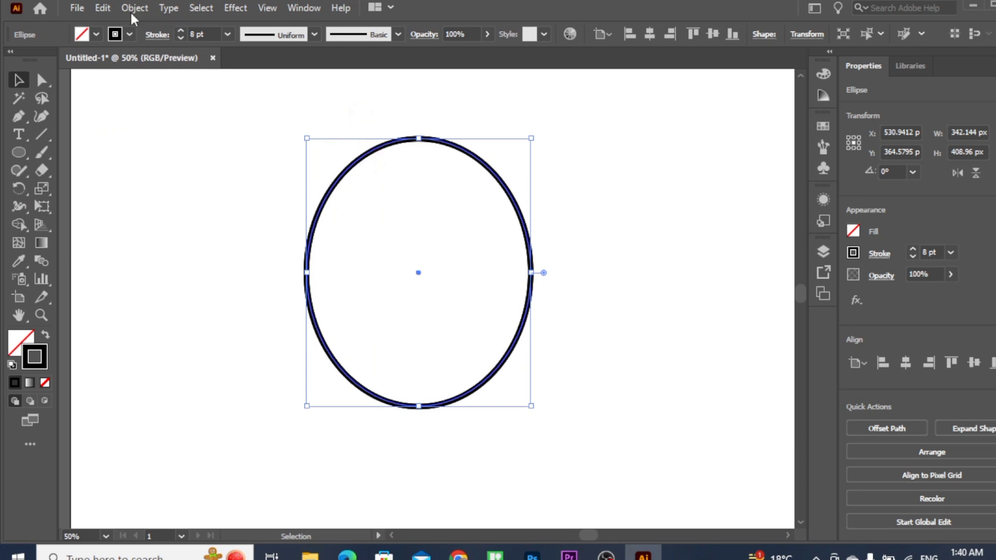
click(104, 8)
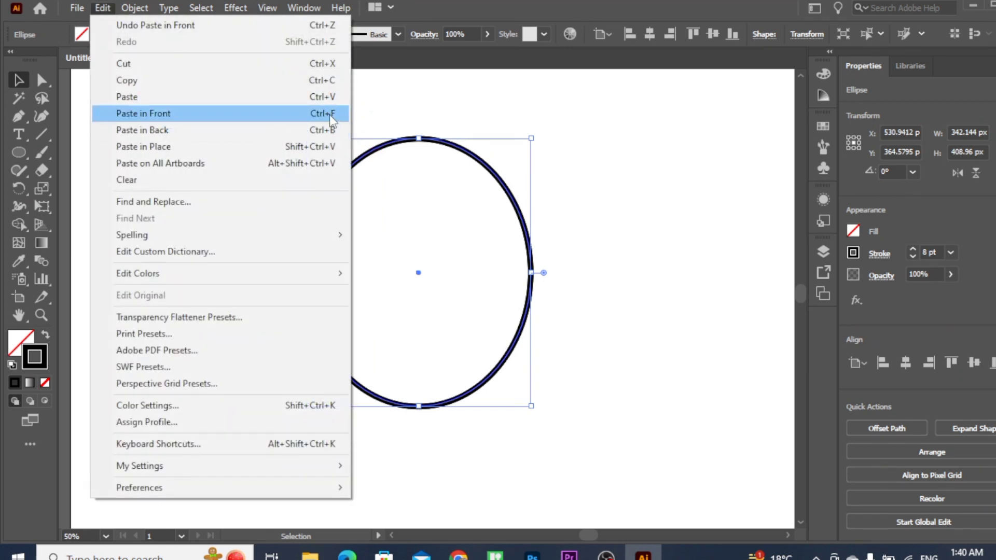
click(469, 158)
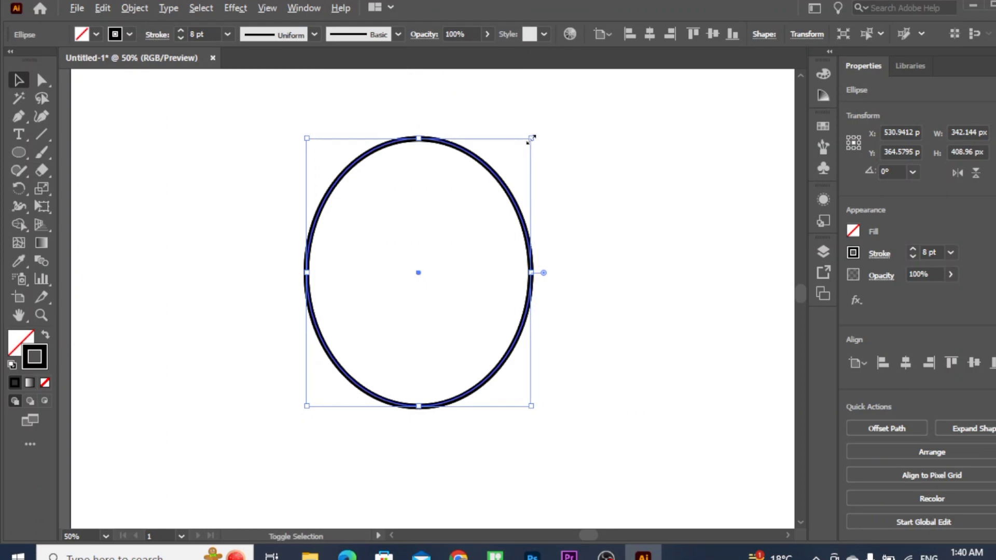
Try scaling the pasted ellipse proportionally about its center, to about 287 px wide and 343 px high.
drag(531, 137, 519, 162)
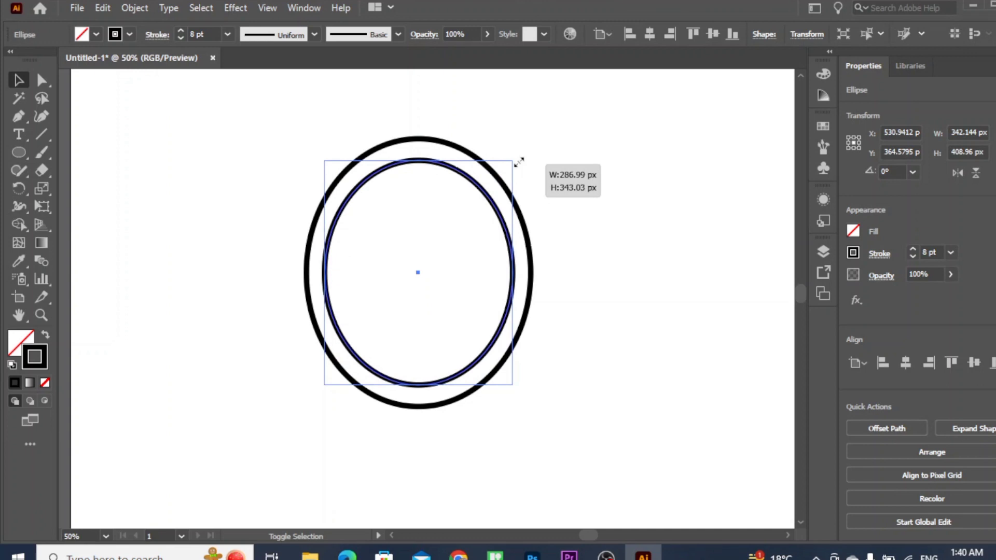
drag(519, 162, 560, 139)
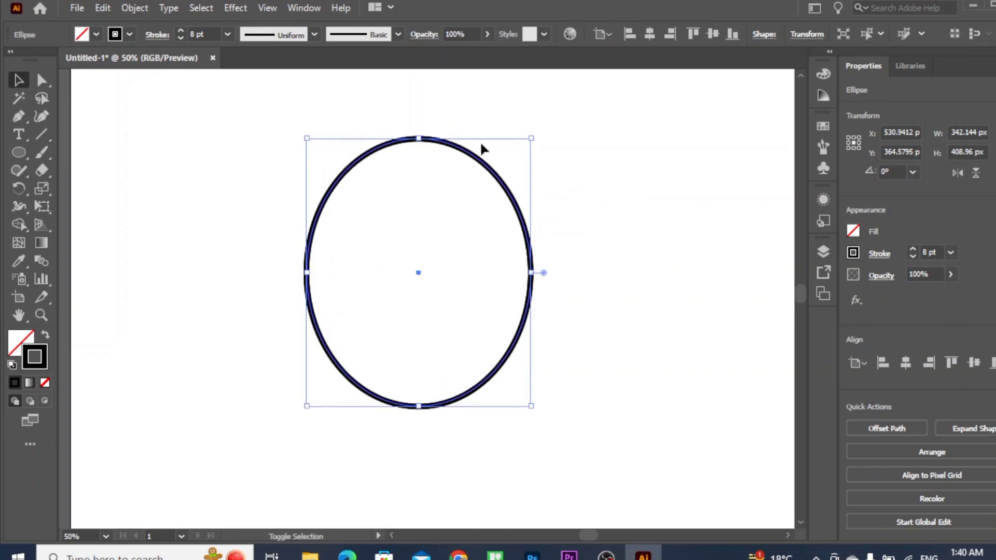
mouse_move(418, 139)
mouse_down()
mouse_move(425, 231)
mouse_move(426, 137)
mouse_move(431, 241)
mouse_move(423, 137)
mouse_up()
mouse_move(306, 272)
mouse_down()
mouse_move(382, 271)
mouse_move(311, 281)
mouse_move(333, 282)
mouse_move(414, 276)
mouse_move(300, 284)
mouse_move(377, 284)
mouse_move(311, 291)
mouse_move(301, 282)
mouse_up()
mouse_move(531, 138)
mouse_down()
mouse_move(476, 210)
mouse_move(535, 139)
mouse_up()
Scale the pasted ellipse proportionally to about 272 px by 325 px with its bottom edge kept on the outer ellipse, and deselect it.
drag(418, 138, 425, 194)
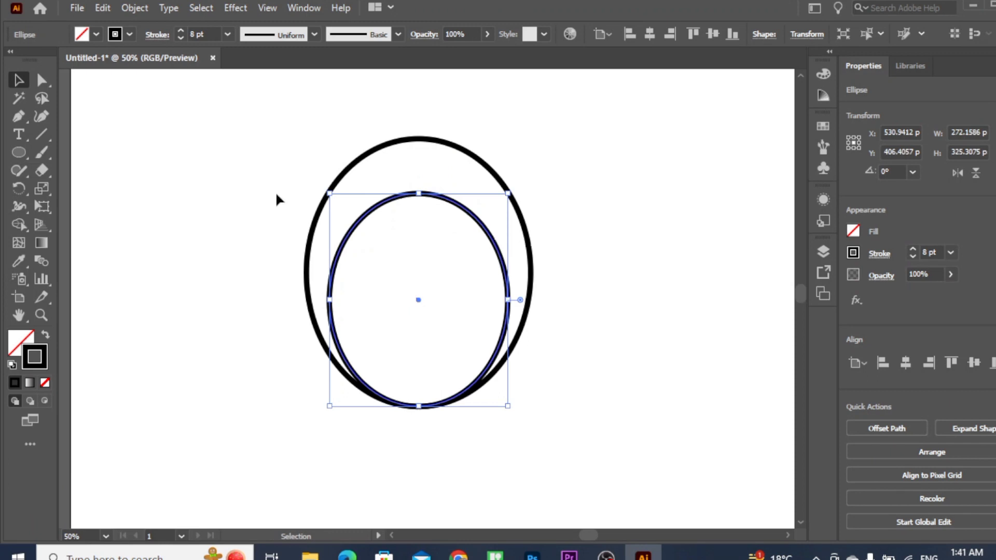
click(276, 195)
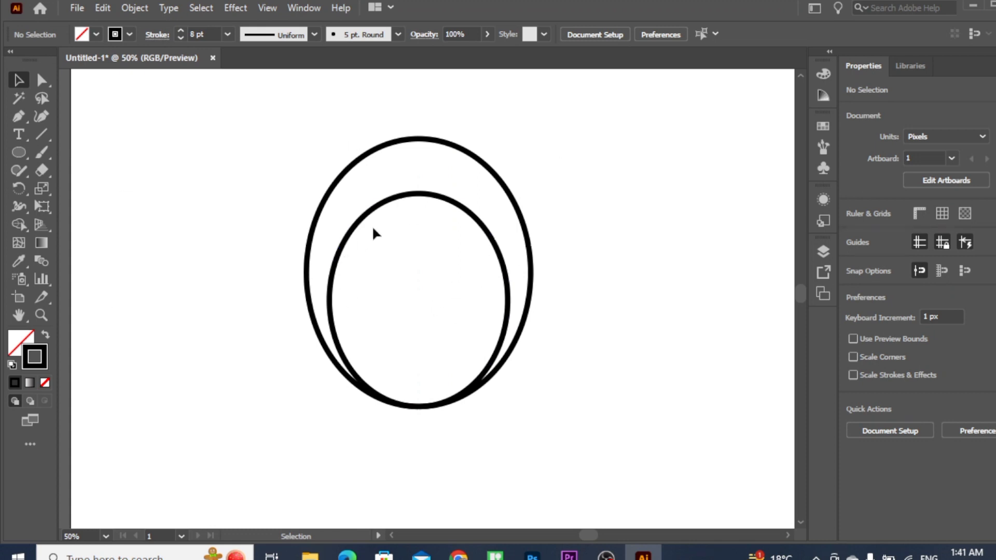
Draw a short arched eyebrow about 46 px wide with the Pen tool in the upper left of the inner ellipse.
click(17, 119)
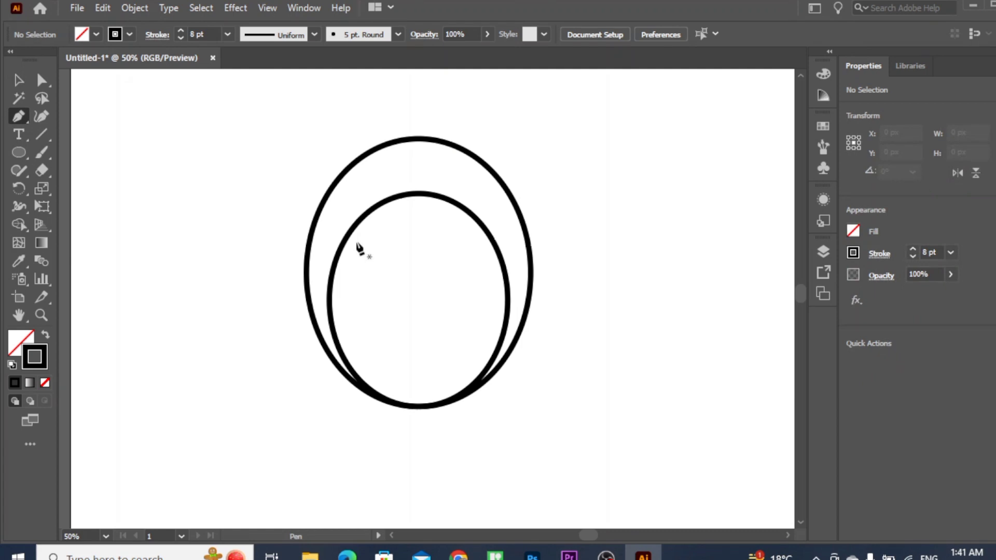
click(358, 238)
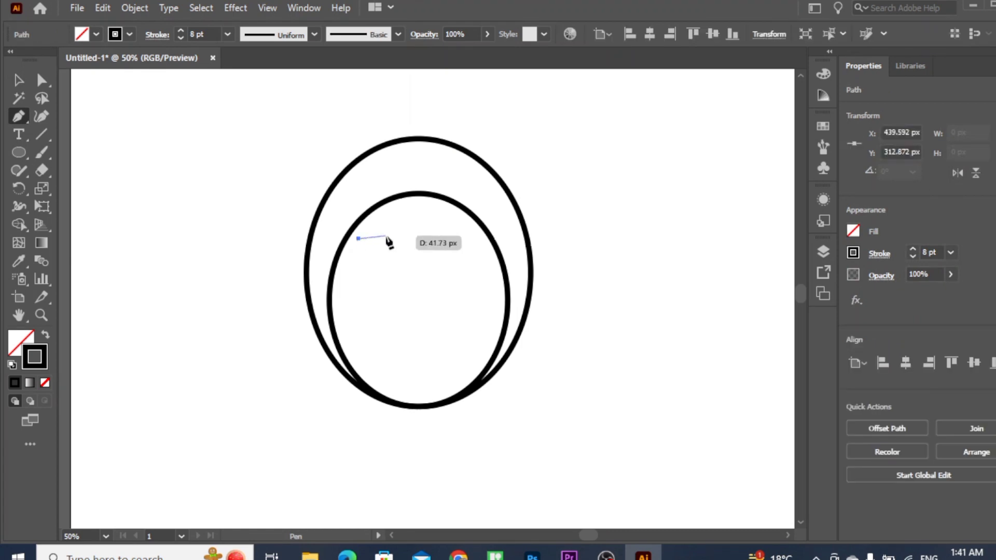
drag(386, 236, 402, 252)
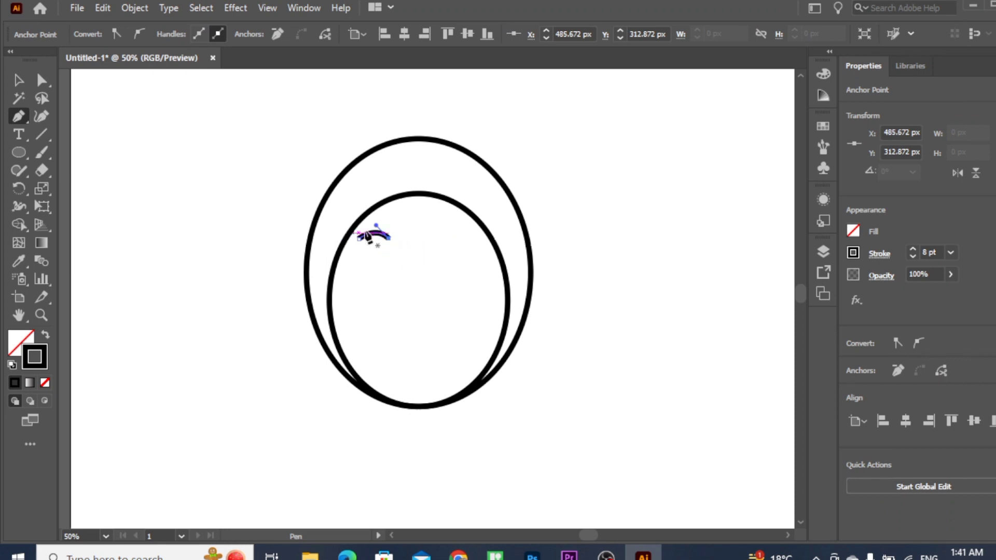
click(19, 80)
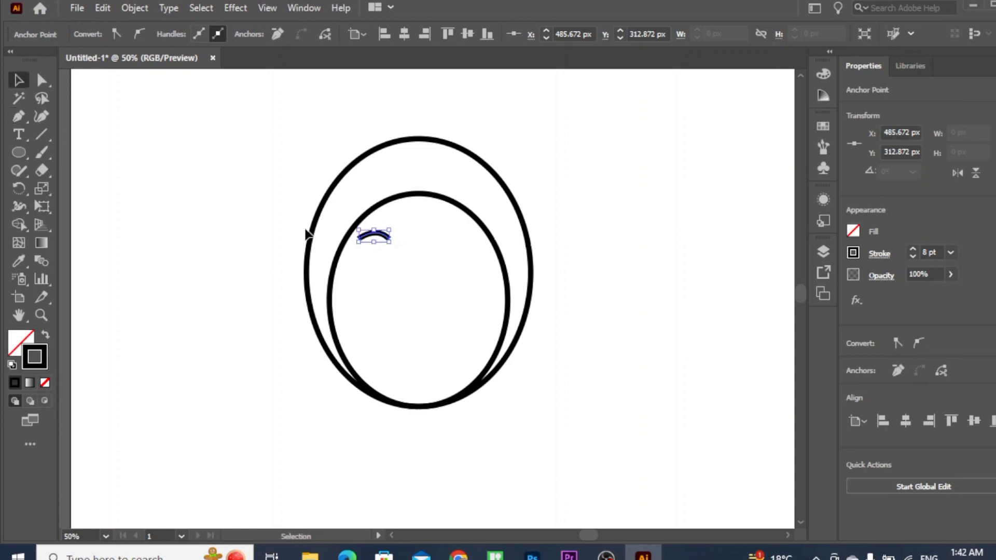
Duplicate the eyebrow horizontally to the right side of the face and deselect it.
click(366, 237)
key(alt)
click(289, 257)
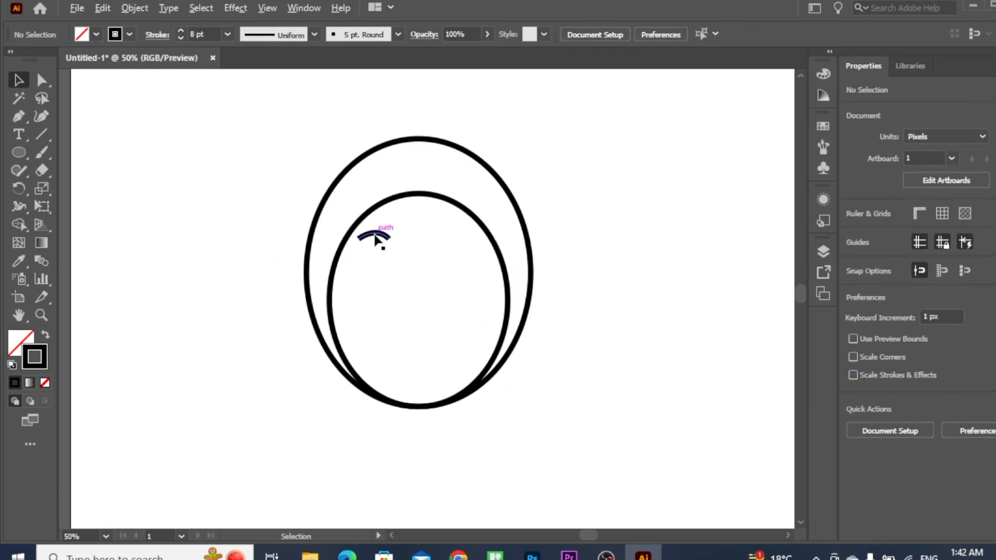
drag(375, 239, 460, 253)
click(181, 249)
Move both eyebrows down by about 16 px so they stay level with each other, and deselect them.
drag(375, 237, 377, 244)
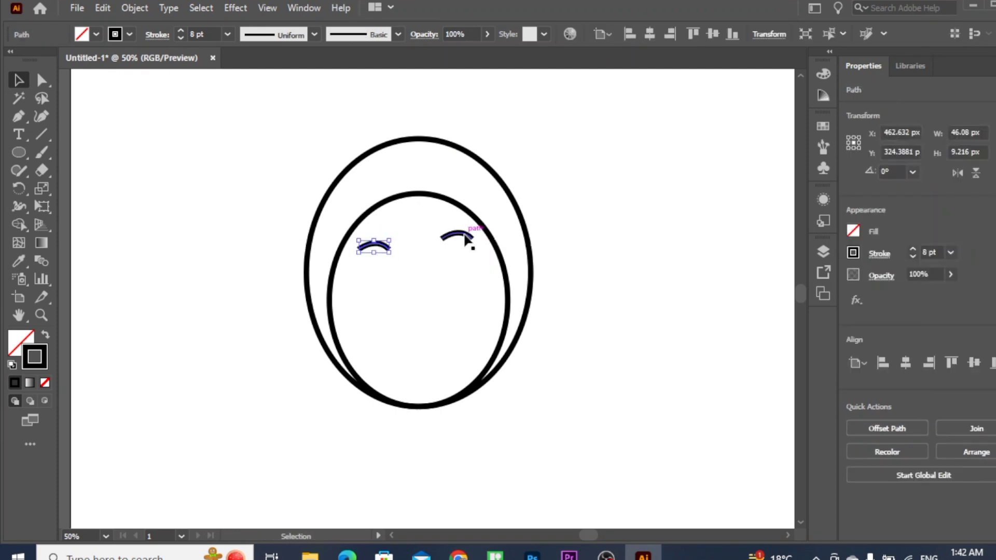
drag(463, 235, 463, 243)
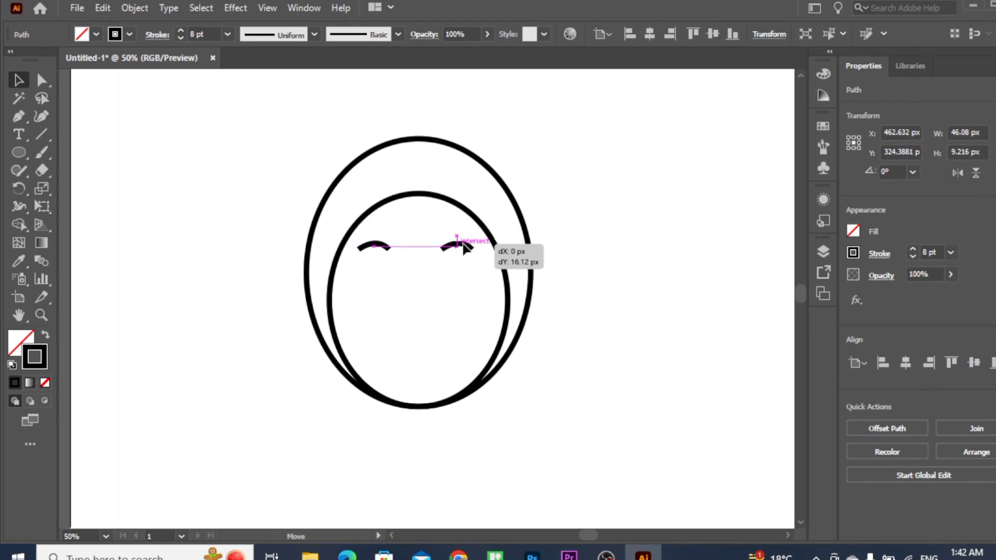
drag(462, 243, 462, 243)
click(223, 238)
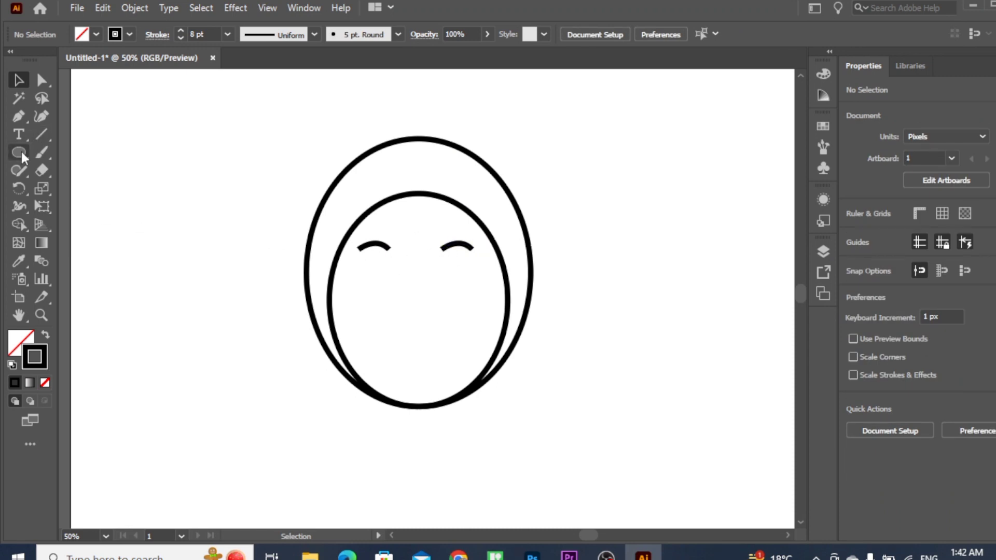
drag(21, 150, 67, 191)
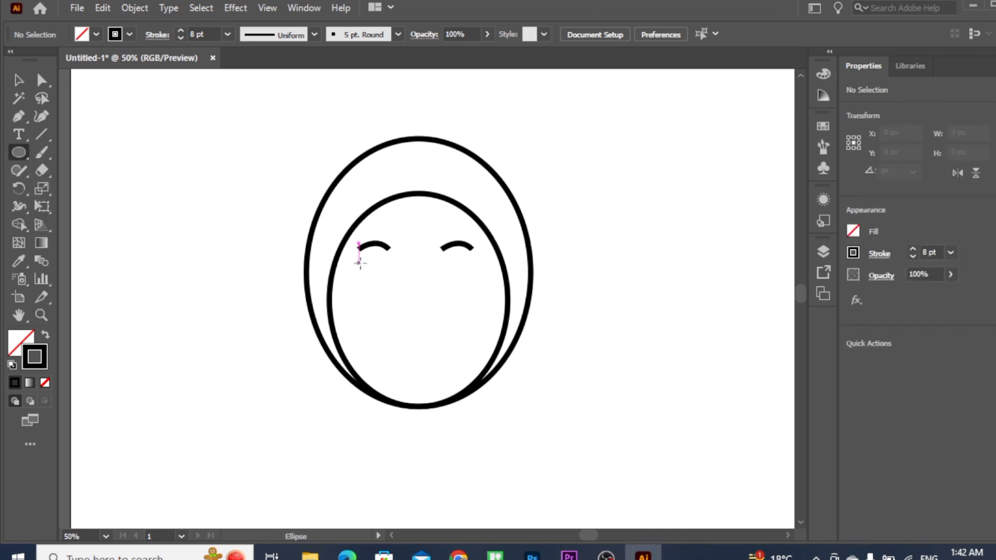
drag(359, 263, 389, 288)
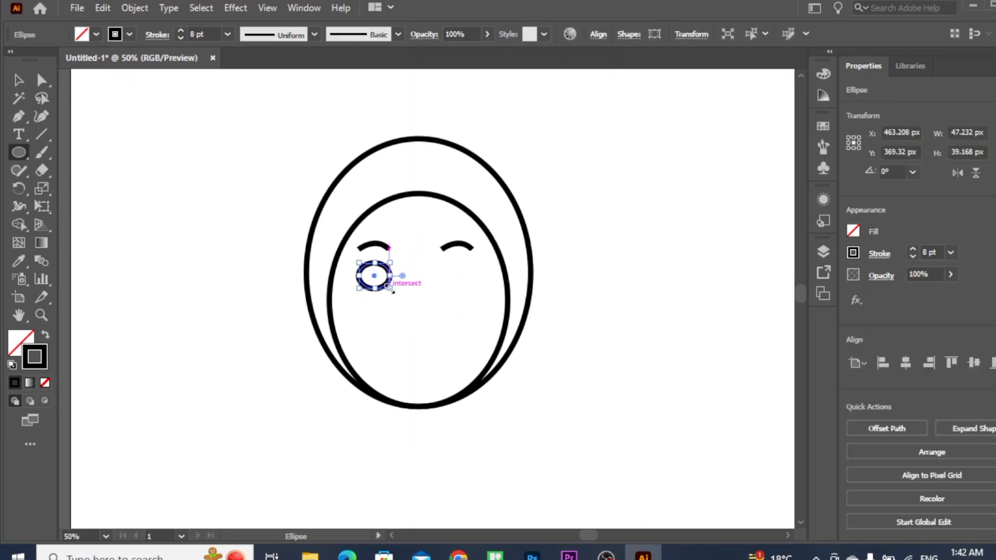
key(ctrl+z)
Draw a closed almond-shaped eye about 59 px wide and 34 px high under the left eyebrow with two curved Pen segments.
click(14, 114)
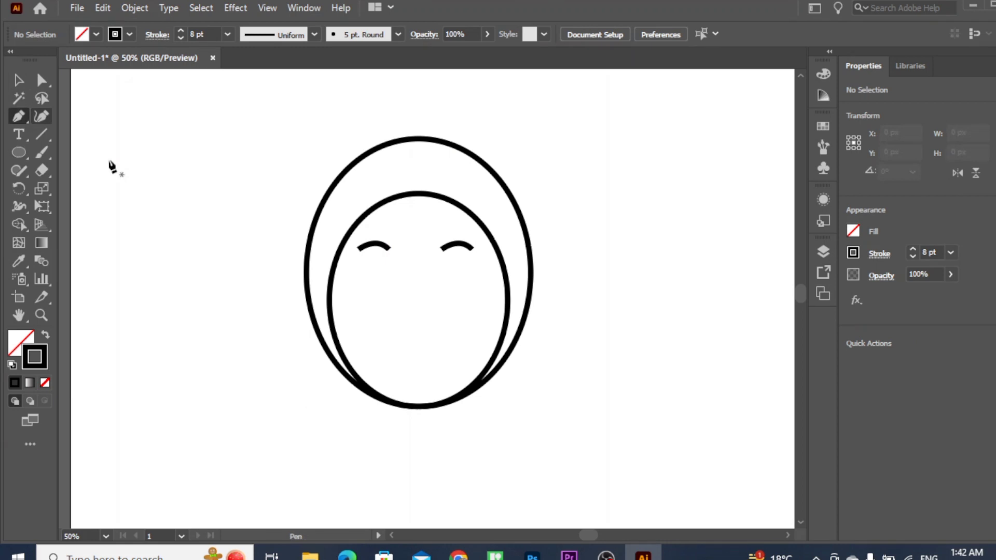
click(350, 263)
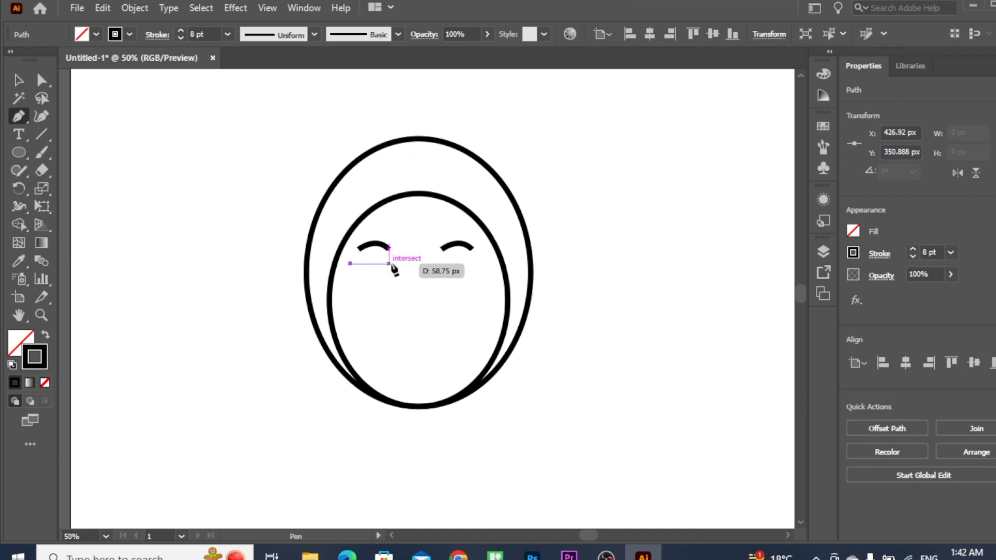
drag(389, 264, 410, 283)
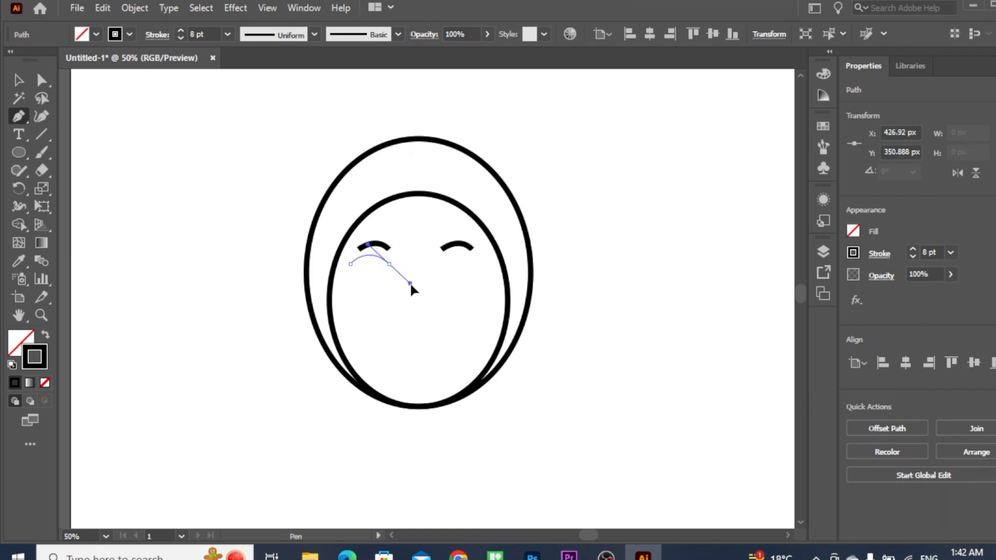
click(389, 264)
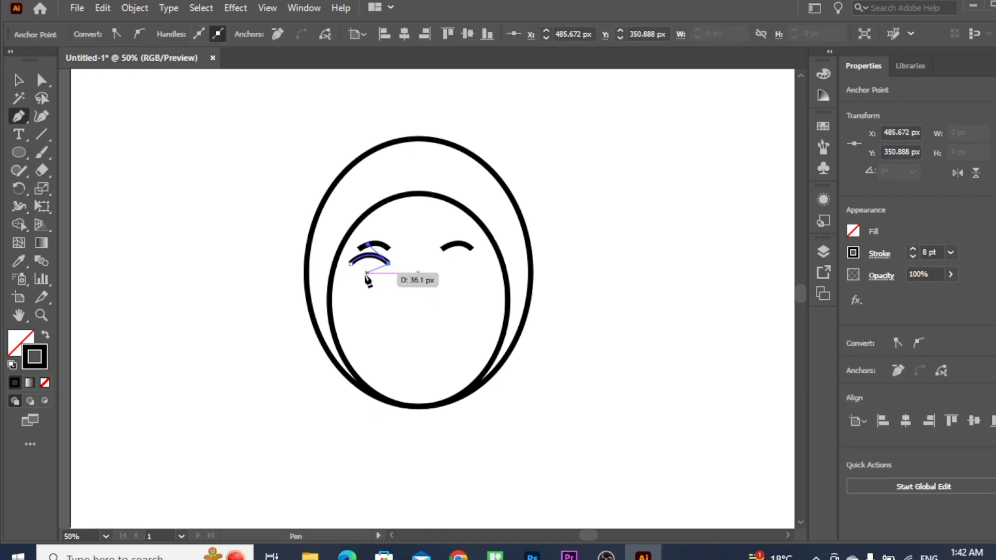
mouse_move(351, 263)
mouse_down()
mouse_move(323, 252)
mouse_move(333, 237)
mouse_up()
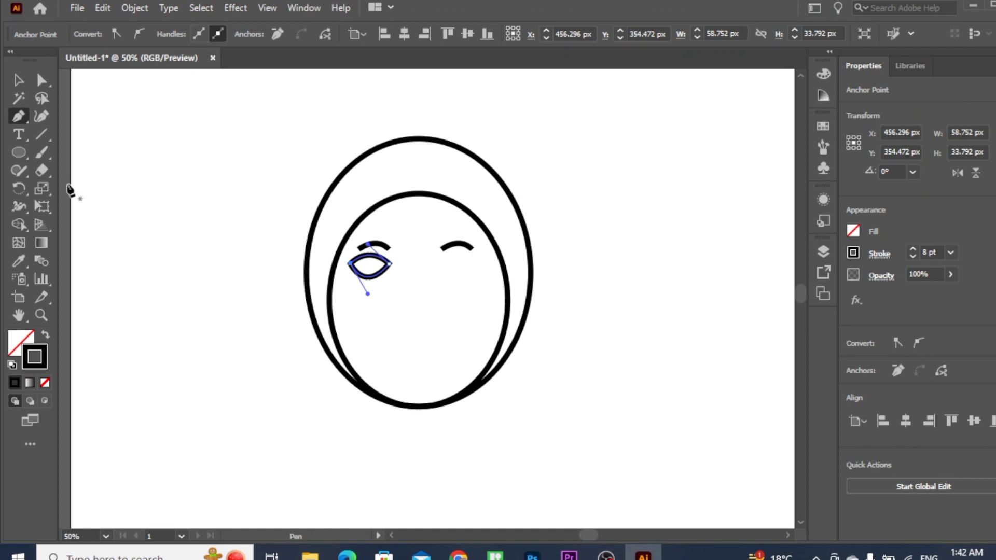
Duplicate the eye horizontally to beneath the right eyebrow, at about X 589 px, and deselect it.
click(18, 78)
click(201, 233)
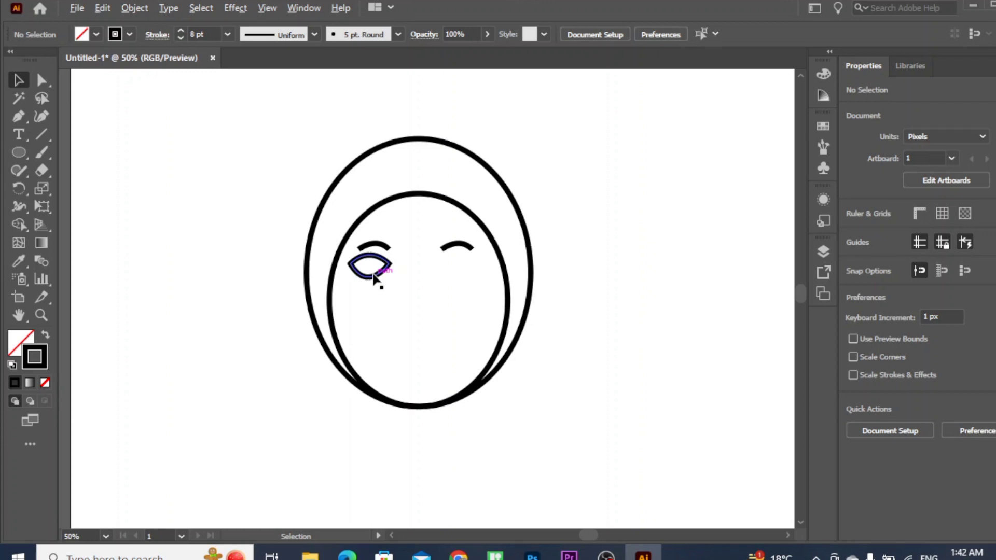
drag(381, 272, 461, 284)
click(125, 300)
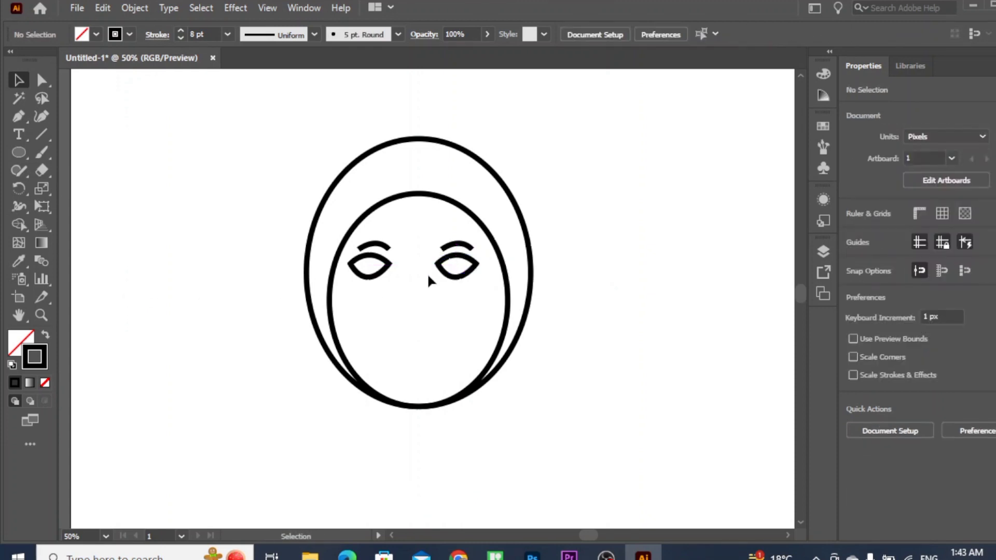
Shift the left eye slightly to the right, to about X 459 px, and deselect it.
click(455, 278)
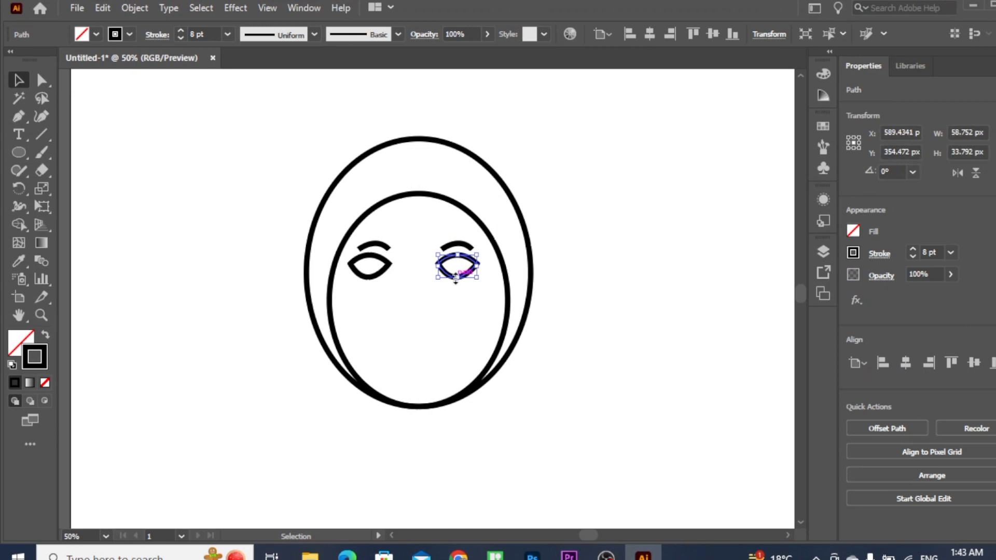
click(374, 279)
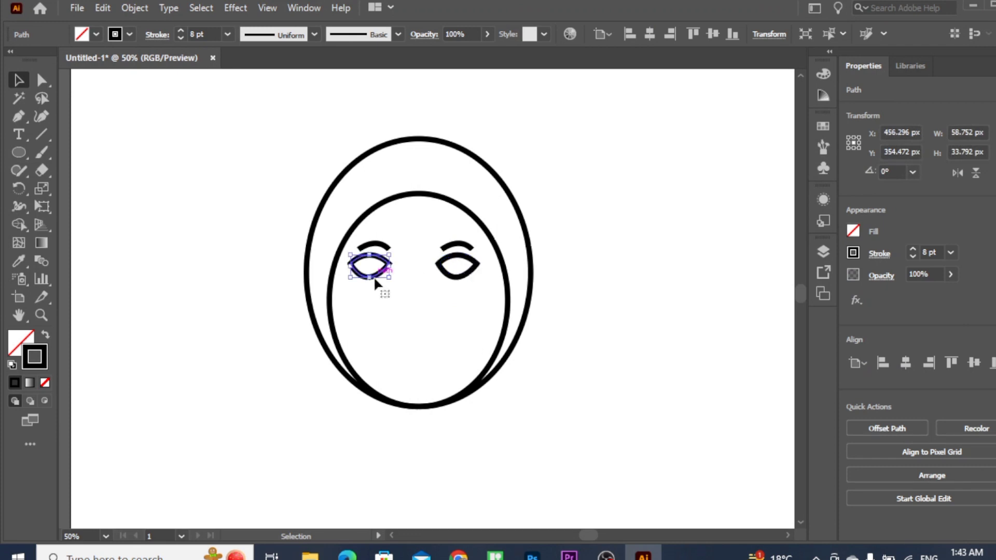
drag(375, 280, 376, 280)
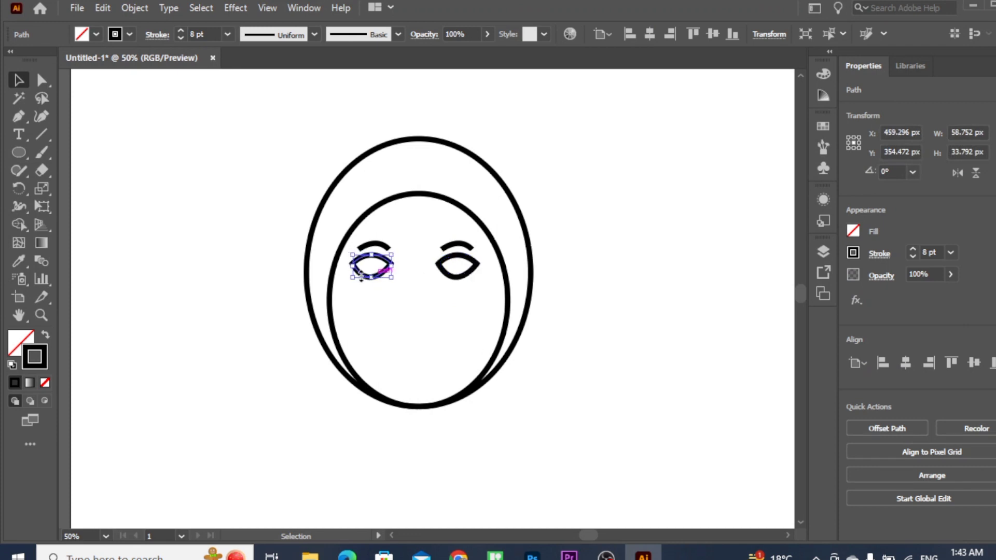
click(276, 244)
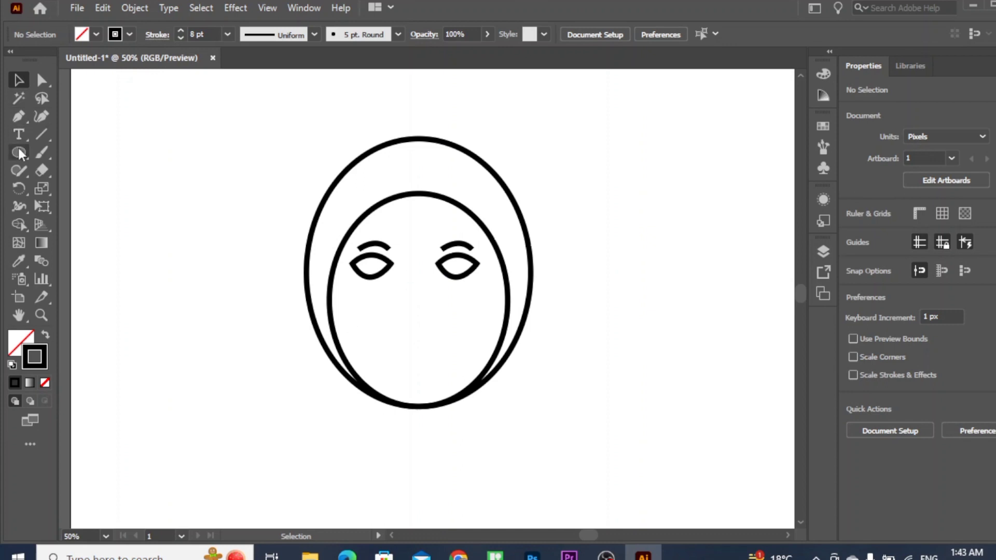
Draw a closed smiling mouth about 92 px wide and 26 px high below the eyes, with a straight top edge and curved bottom.
click(17, 118)
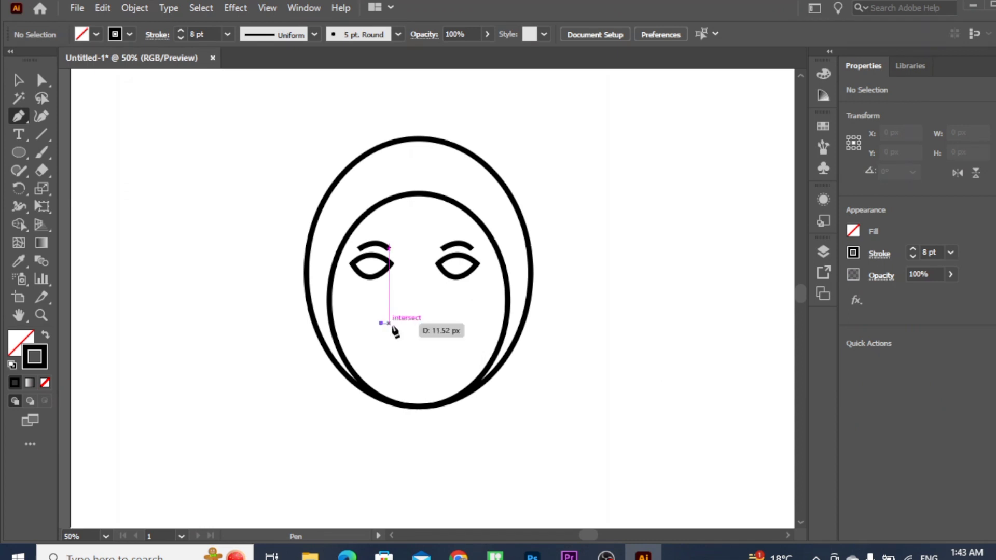
click(381, 323)
click(442, 323)
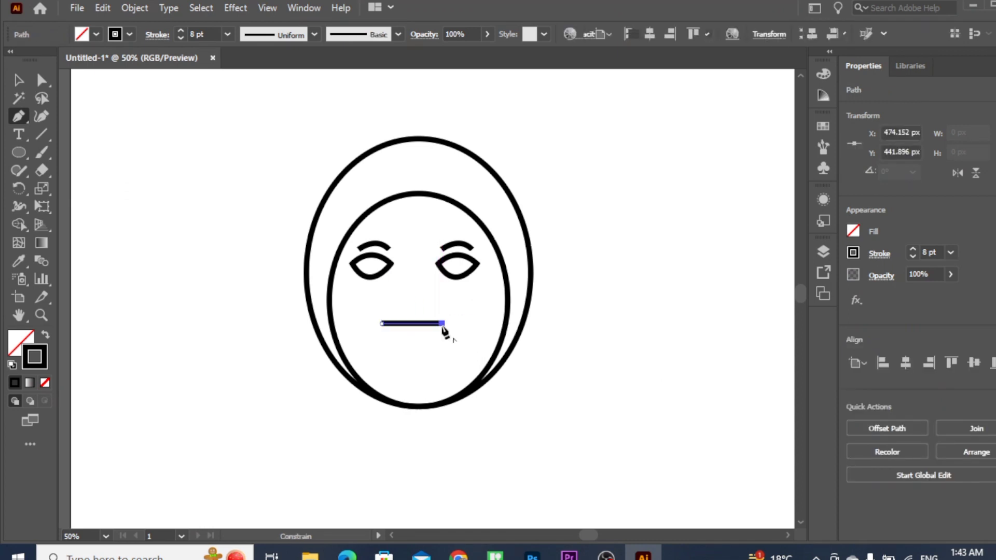
mouse_move(381, 323)
mouse_down()
mouse_move(346, 272)
mouse_move(352, 282)
mouse_up()
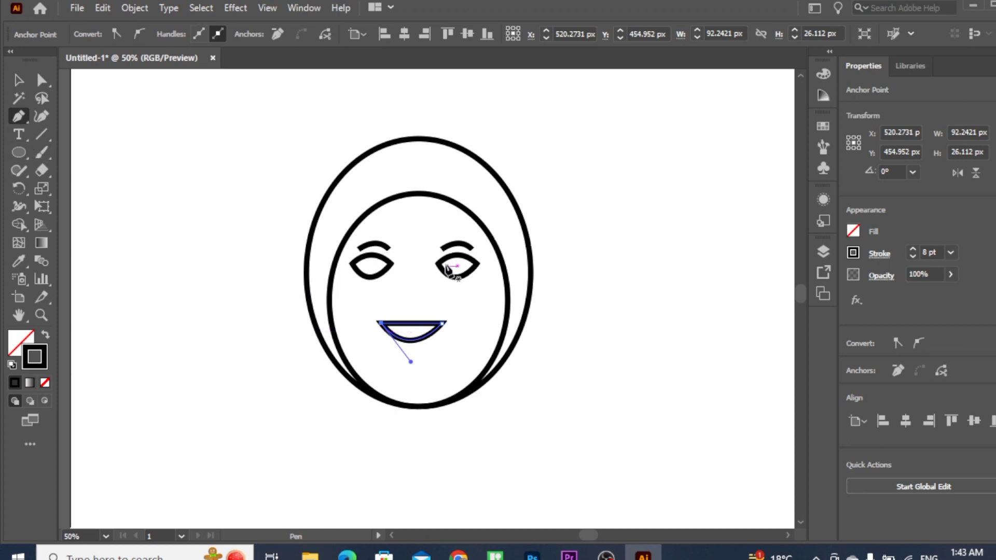
Draw an open nose path about 13 px wide and 74 px high between the eyes, a straight bridge ending in a curved hook, and deselect it.
click(410, 255)
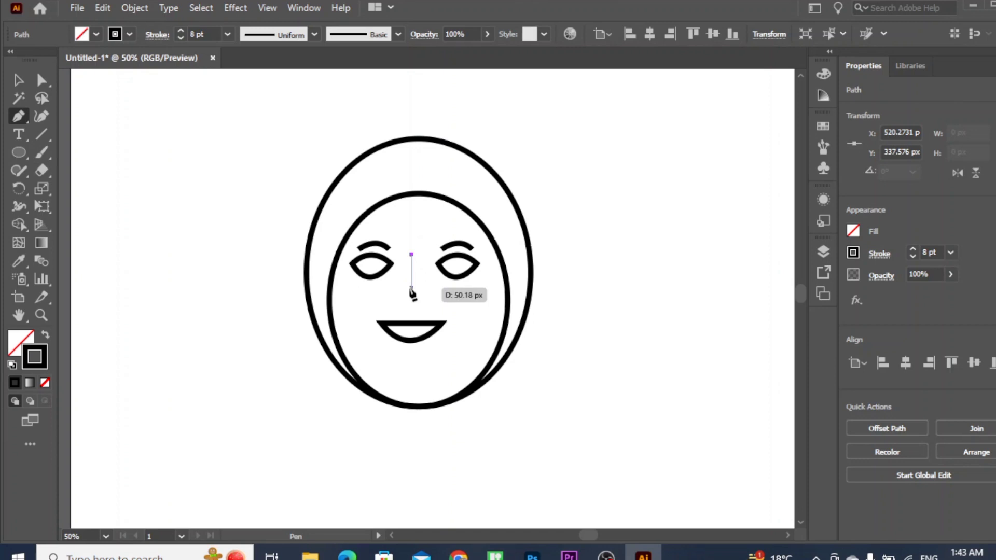
click(412, 287)
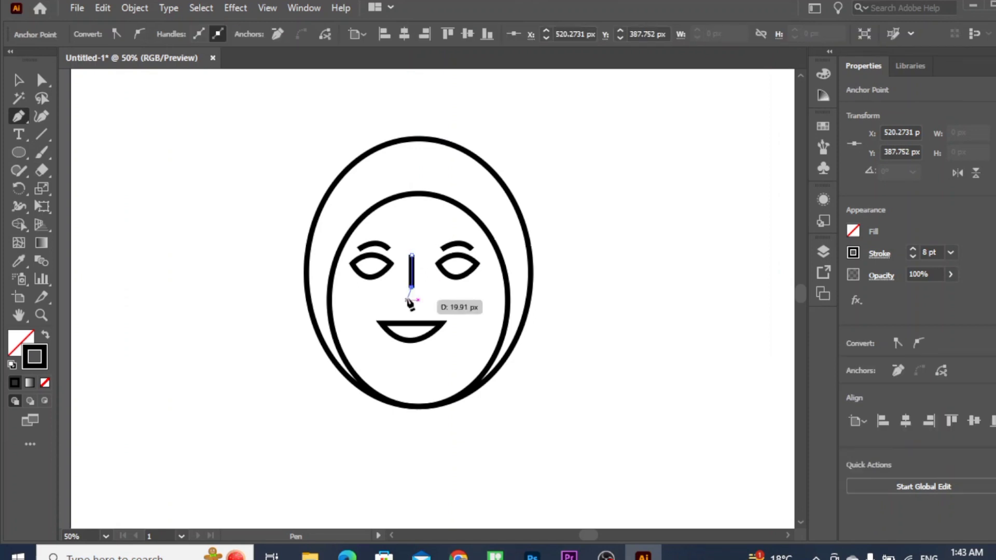
click(412, 304)
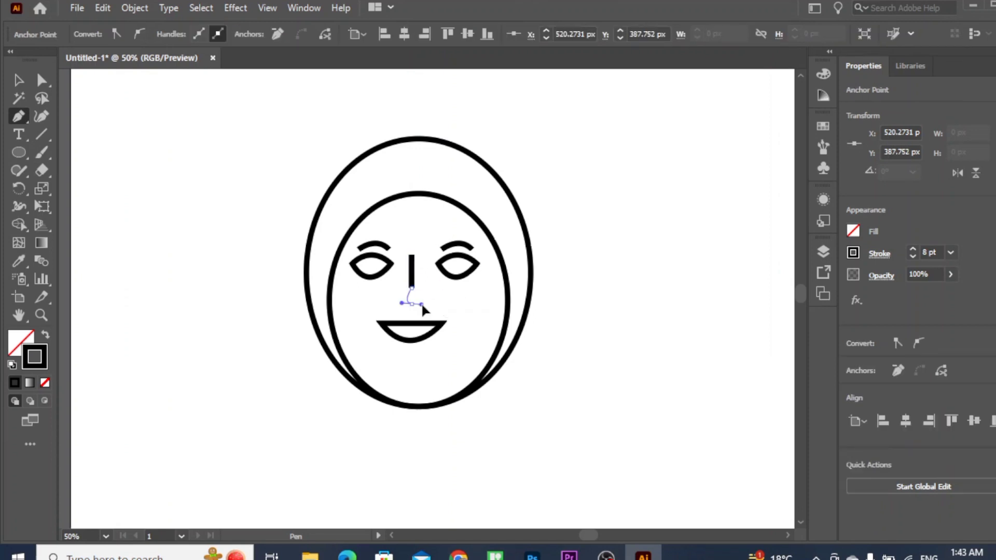
drag(422, 306, 431, 307)
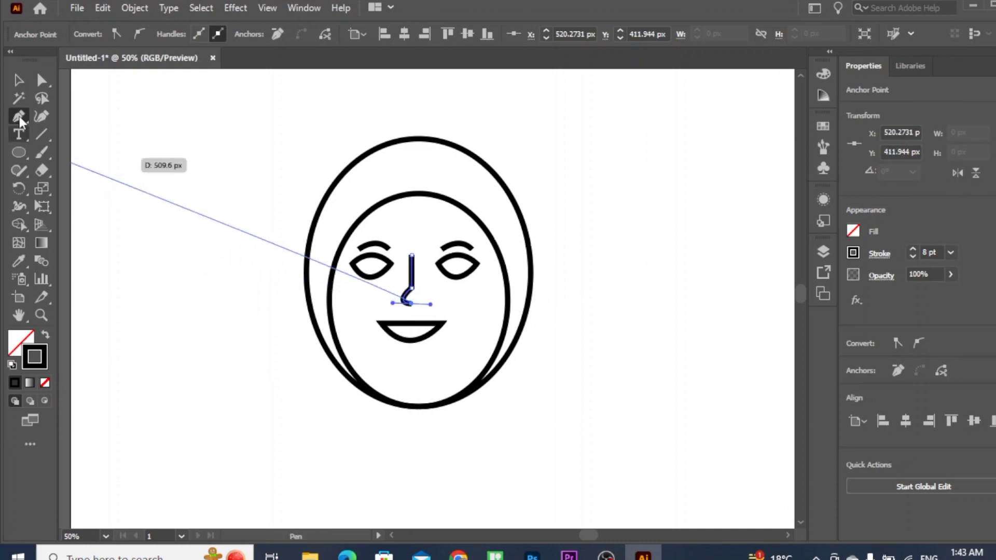
click(18, 82)
click(171, 236)
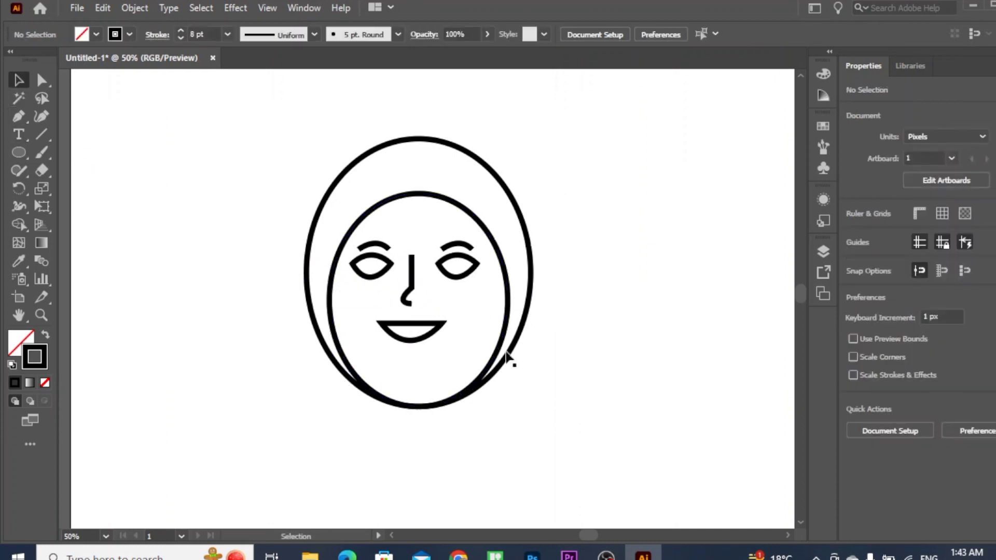
Nudge the nose slightly right to about X 517 px, and move the mouth down to about X 523 px, Y 481 px.
click(412, 284)
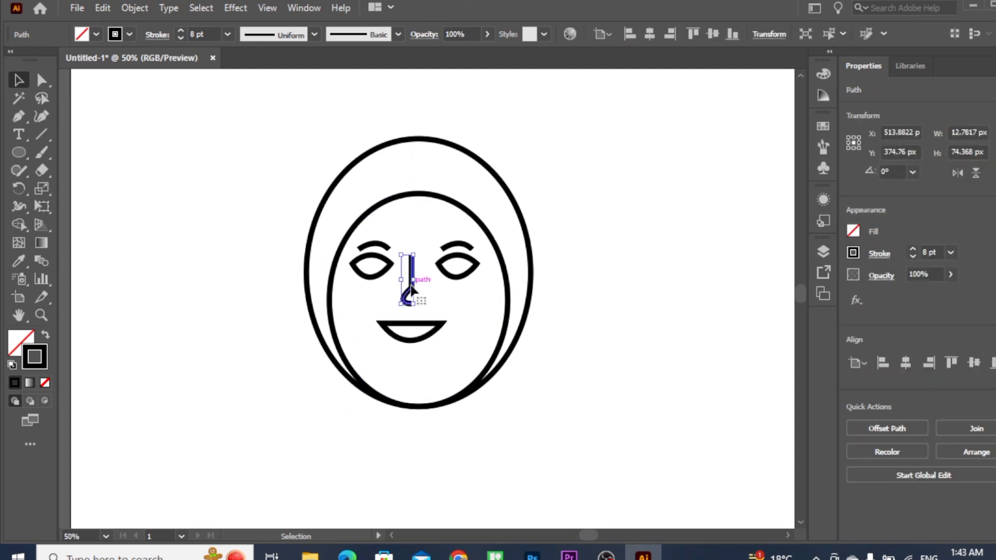
click(270, 282)
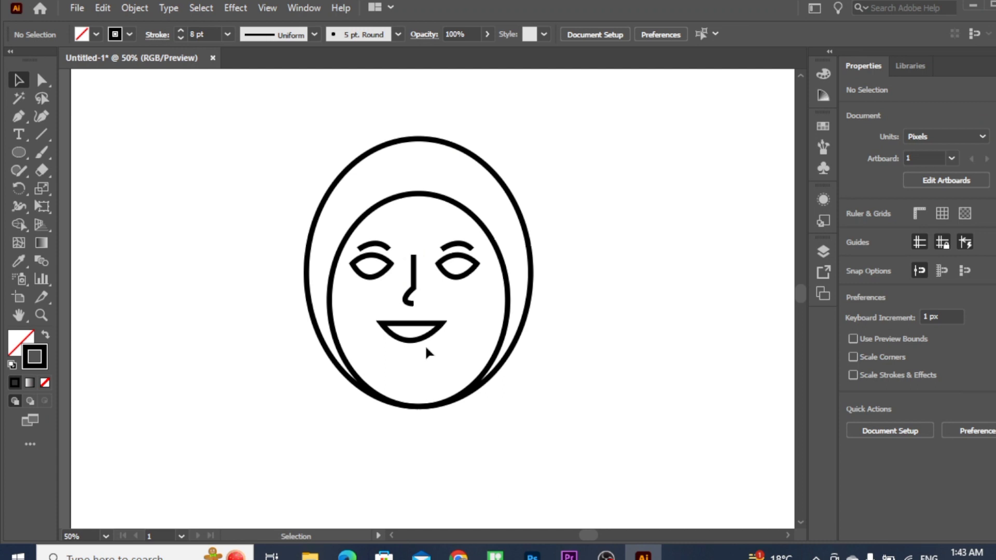
drag(408, 338, 413, 362)
click(262, 326)
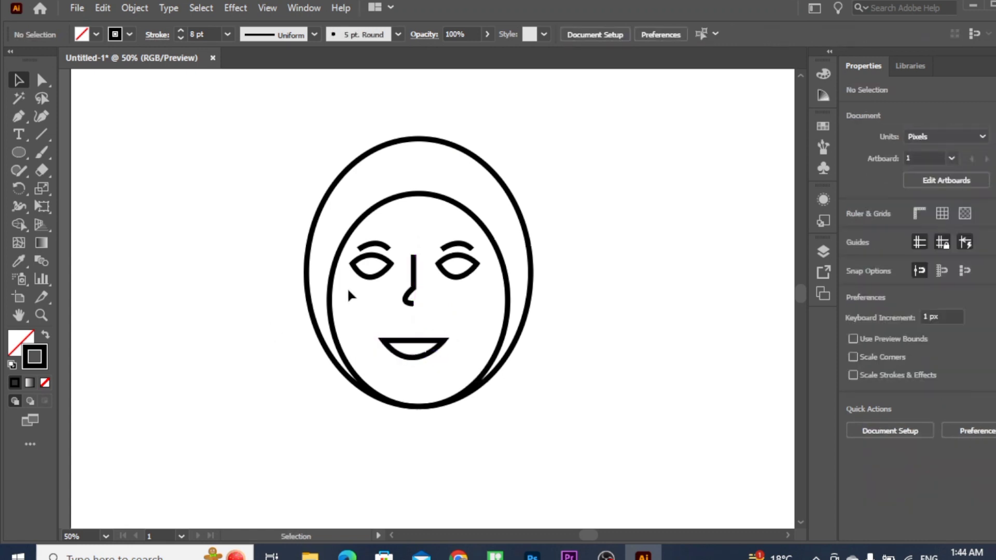
Move the nose straight down so it sits closer to the mouth, and deselect it.
click(411, 293)
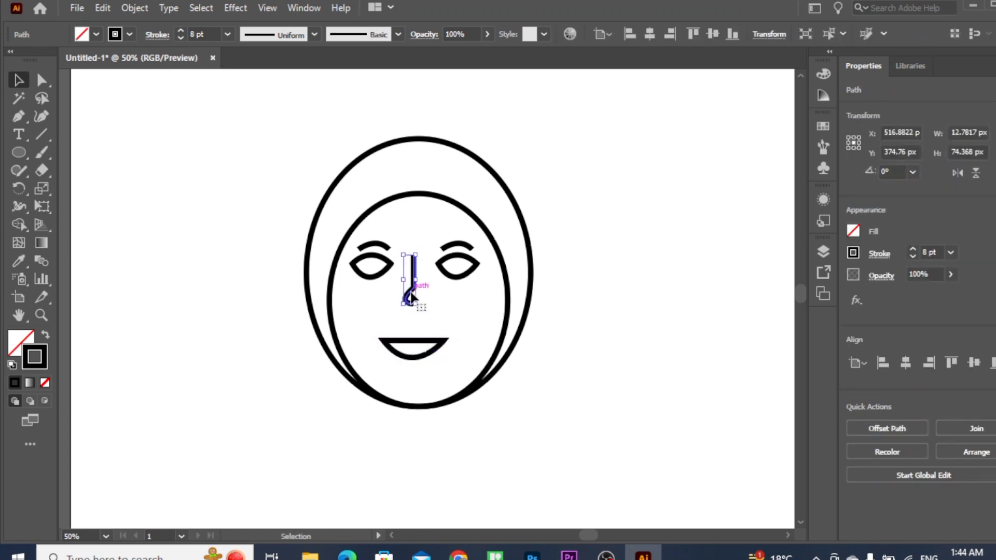
drag(412, 291, 413, 307)
click(235, 277)
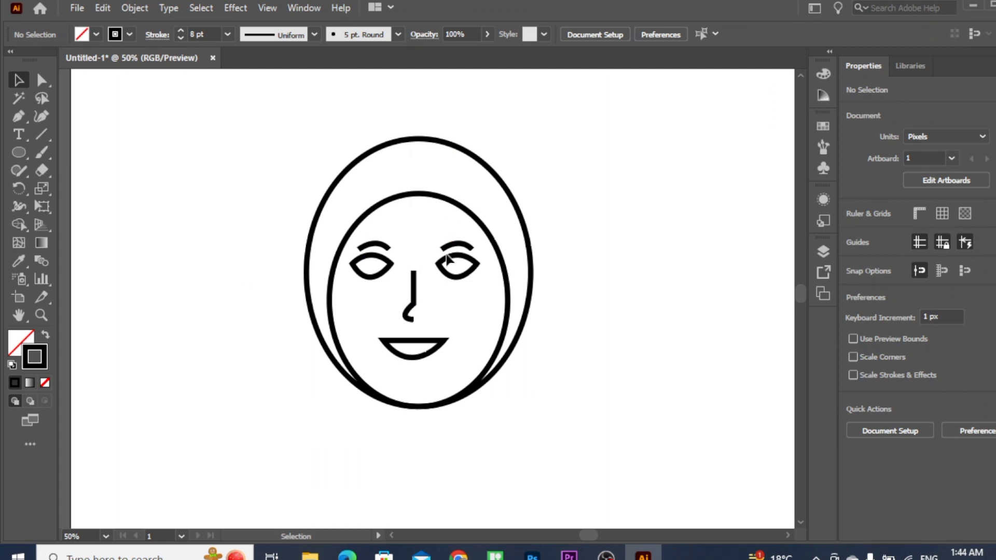
Draw an iris circle about 20 px in diameter inside the left eye, and duplicate it horizontally into the right eye.
scroll(368, 318, up, 4)
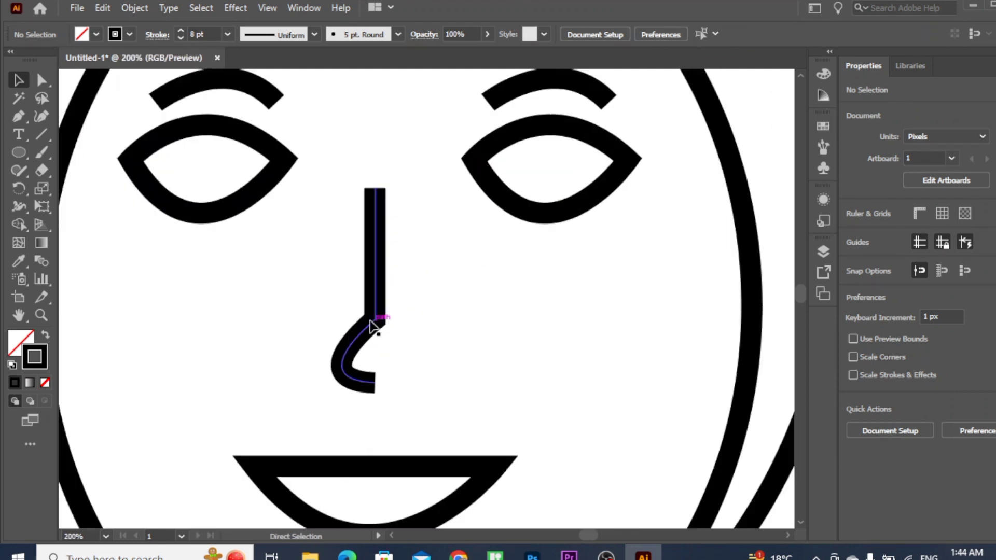
scroll(370, 326, down, 2)
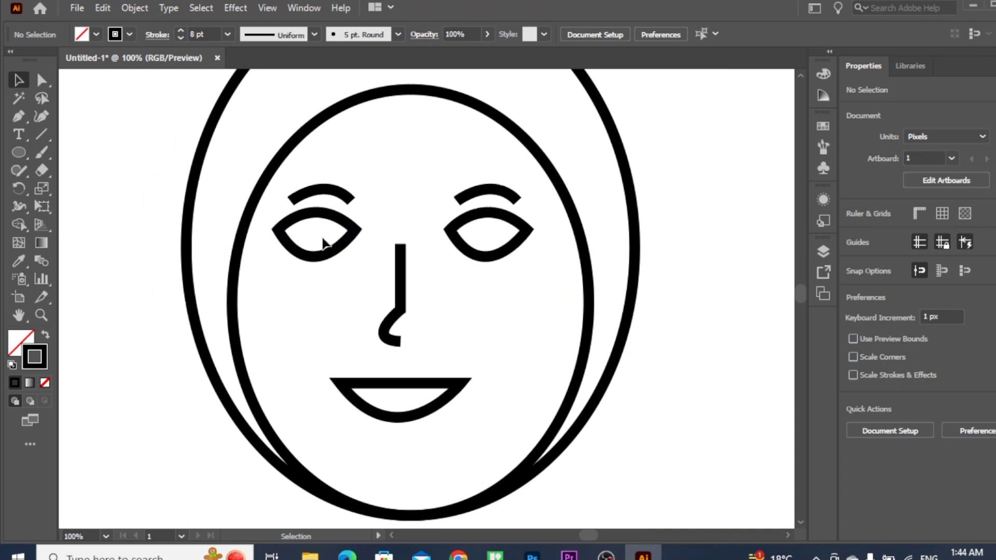
click(18, 152)
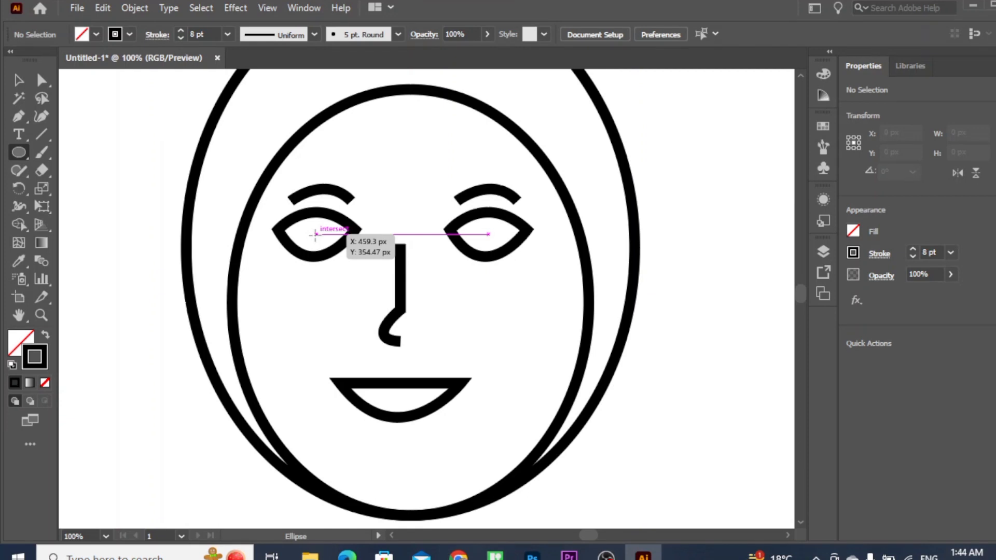
drag(311, 234, 318, 243)
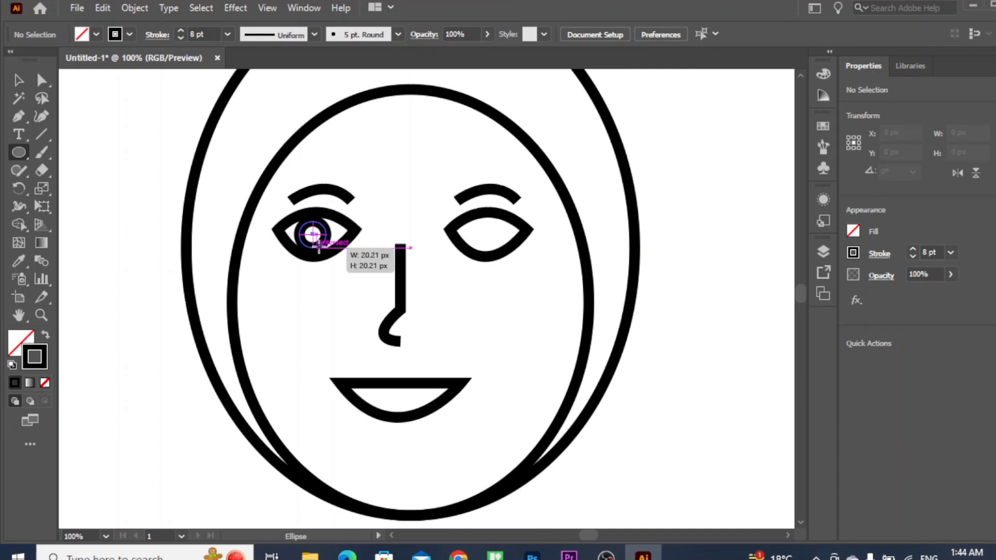
drag(319, 246, 318, 246)
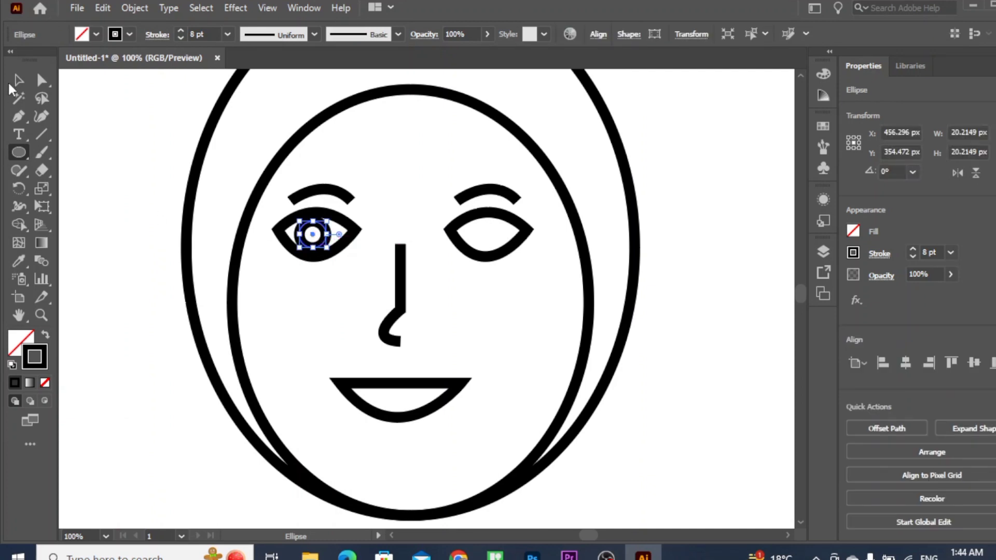
click(19, 80)
click(142, 159)
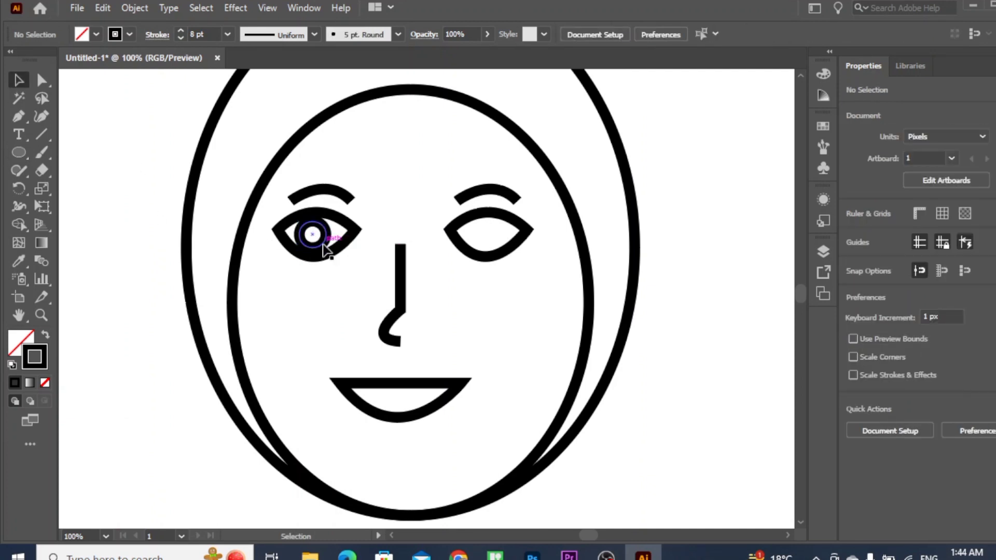
drag(322, 244, 502, 253)
click(138, 280)
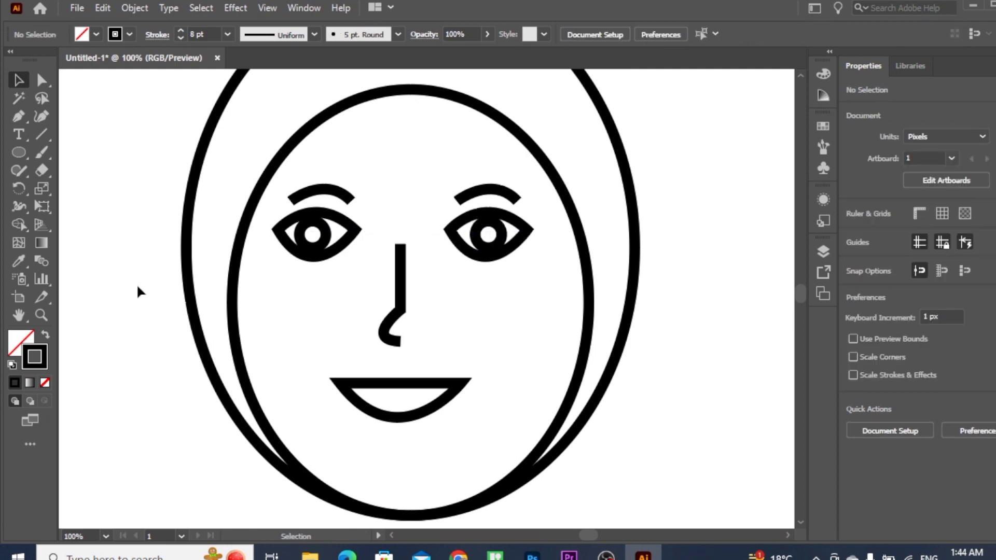
Fill the mouth shape with bright red F41414.
key(ctrl+minus)
key(ctrl+minus)
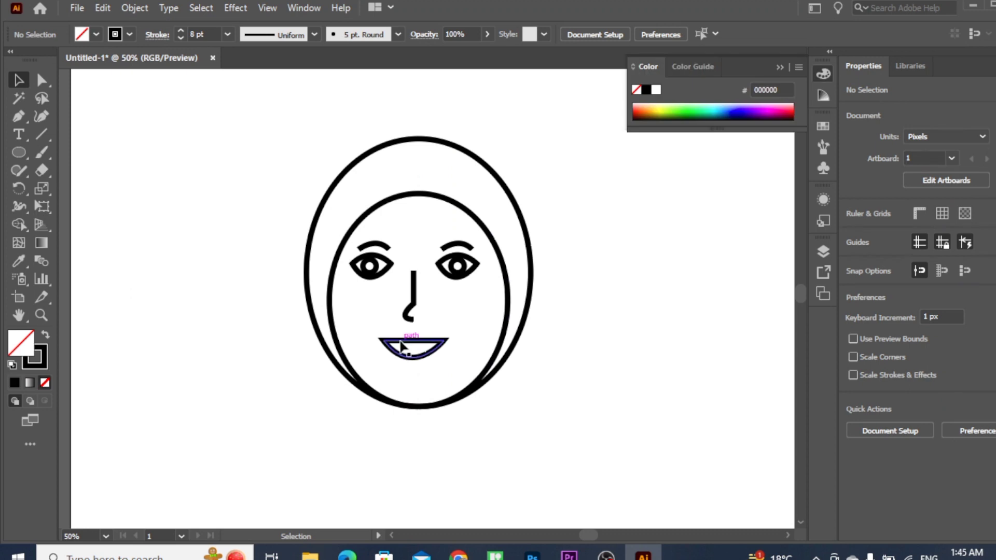
click(400, 341)
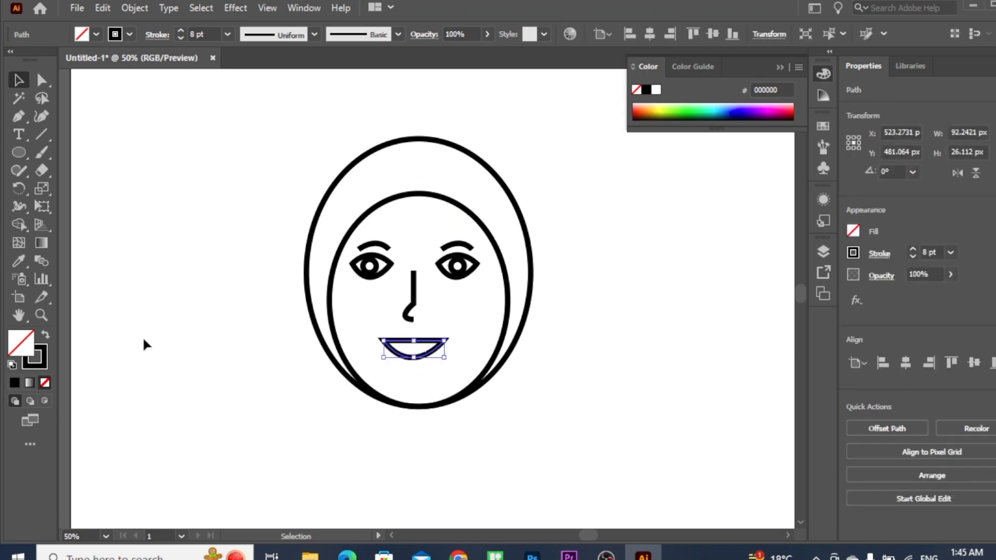
double_click(27, 341)
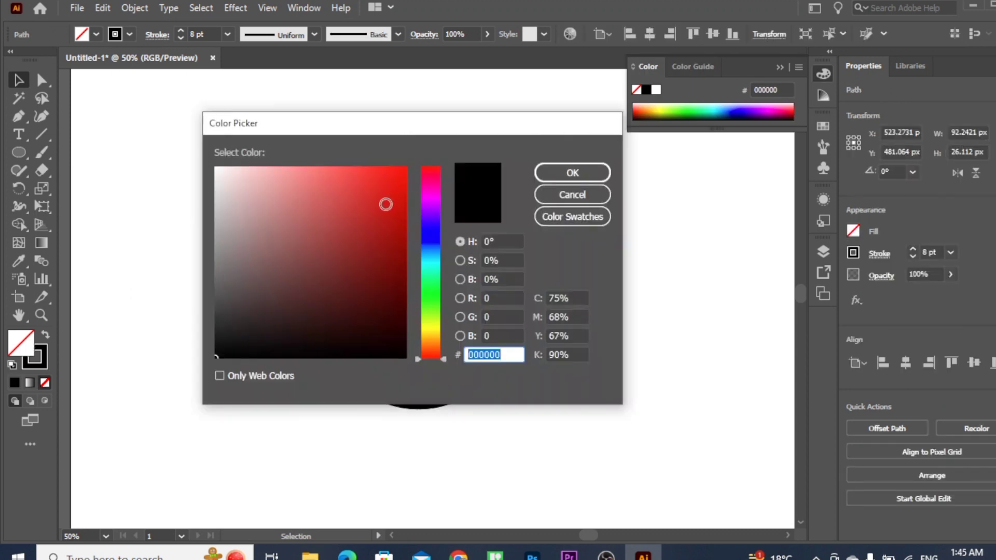
click(391, 173)
click(566, 173)
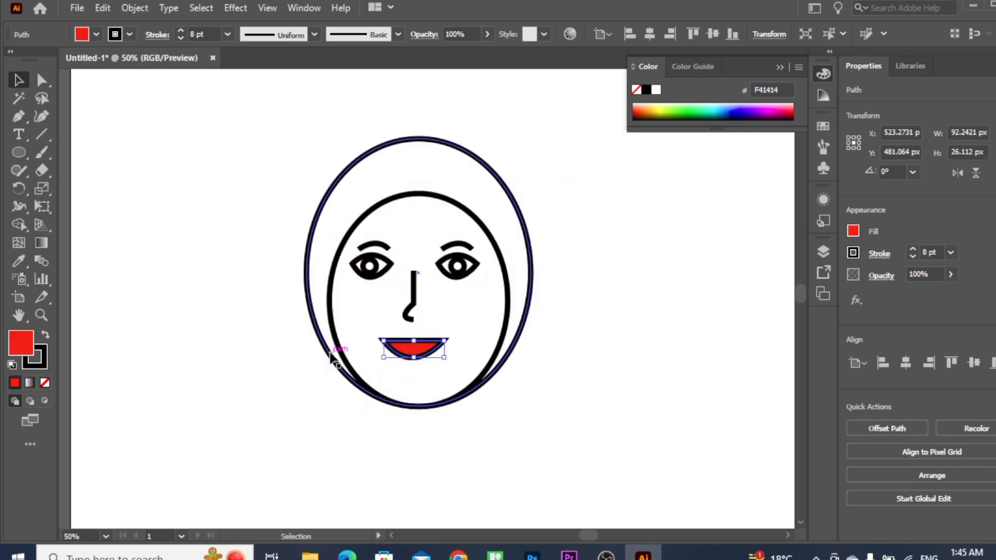
Fill the iris circles of both eyes with white FFFFFF and deselect them.
drag(457, 267, 457, 271)
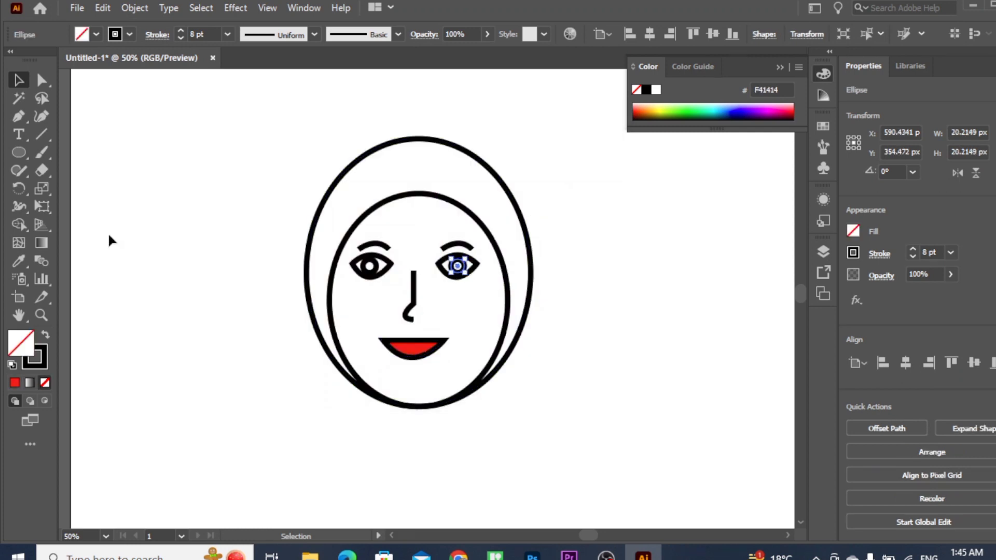
click(202, 226)
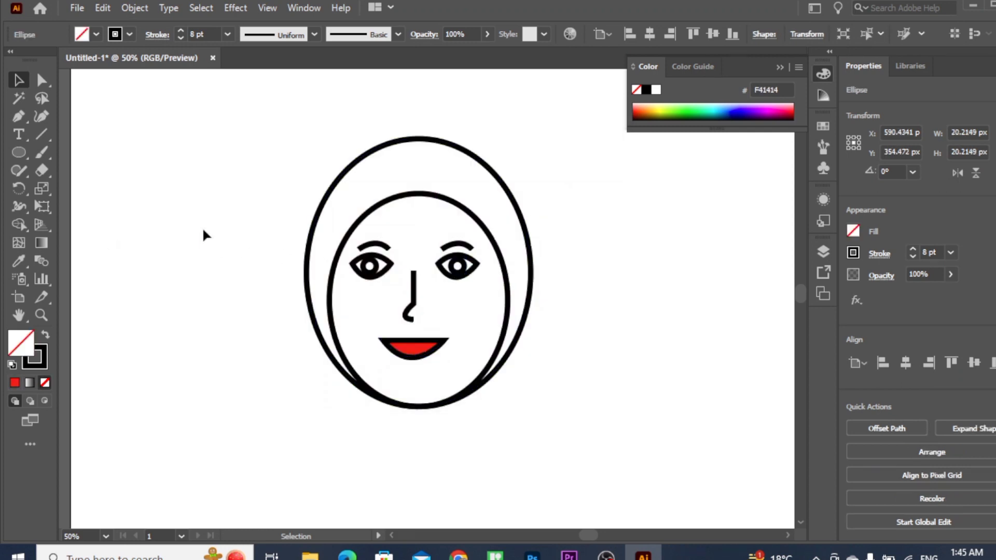
click(368, 267)
click(656, 90)
click(456, 266)
click(13, 383)
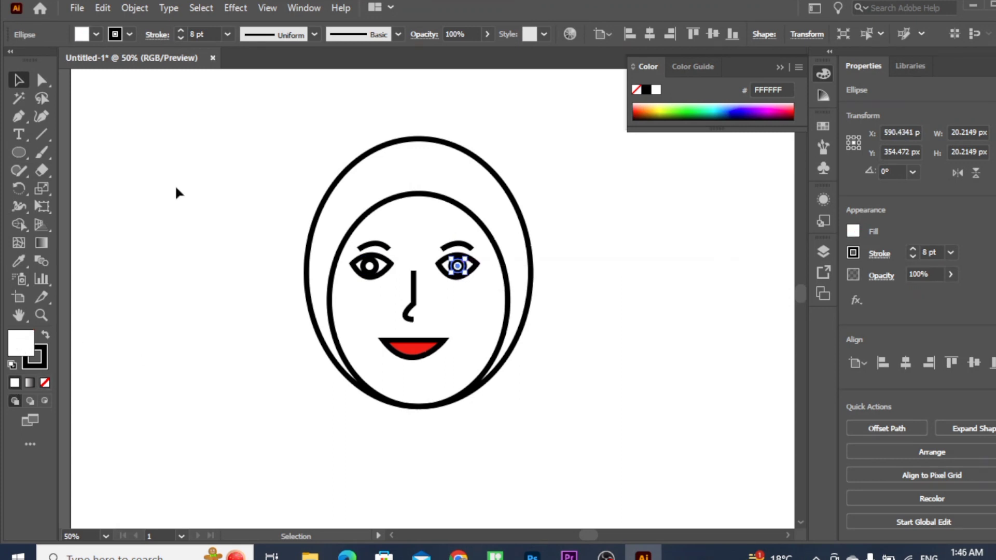
click(175, 188)
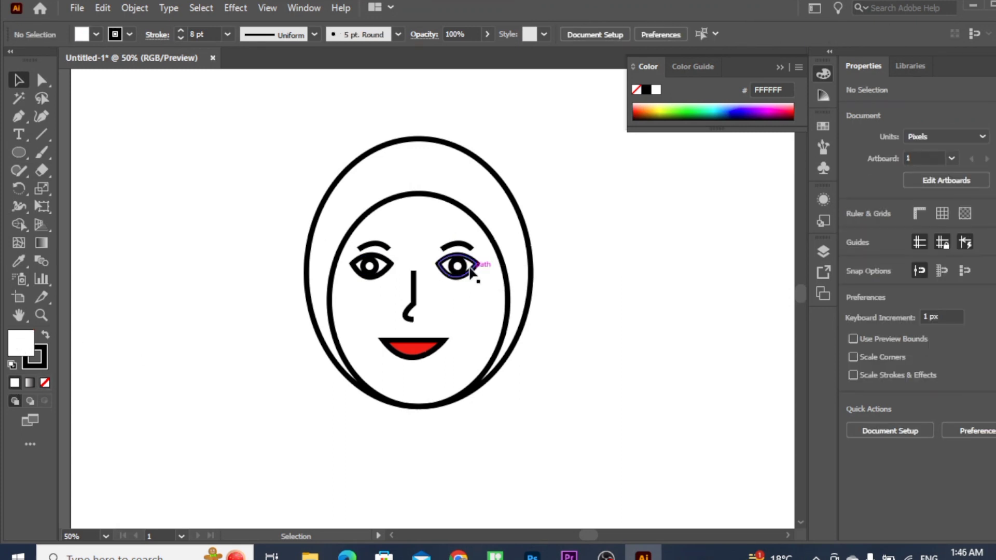
Fill both almond-shaped eye outlines with white FFFFFF and deselect them.
click(471, 272)
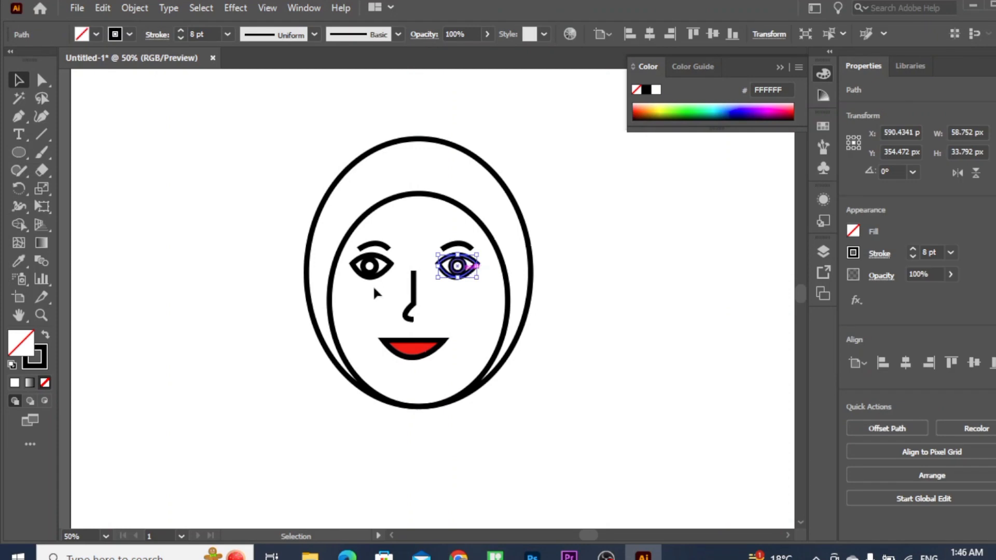
click(15, 382)
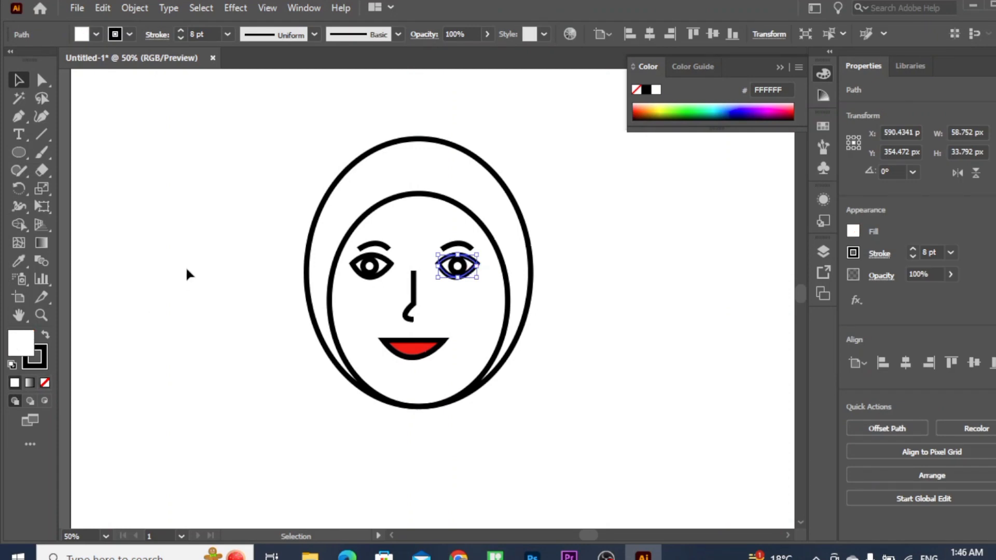
click(186, 266)
click(387, 269)
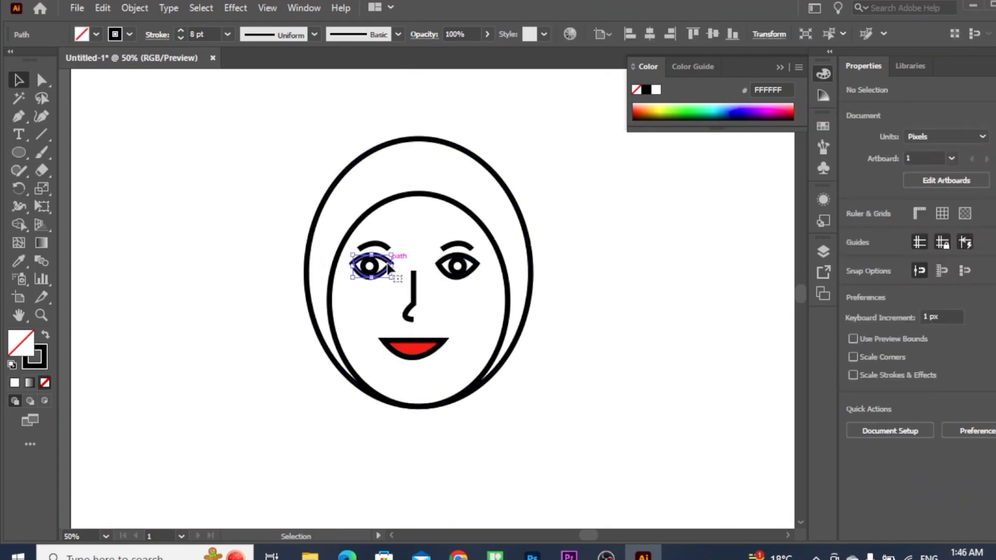
click(15, 382)
click(178, 228)
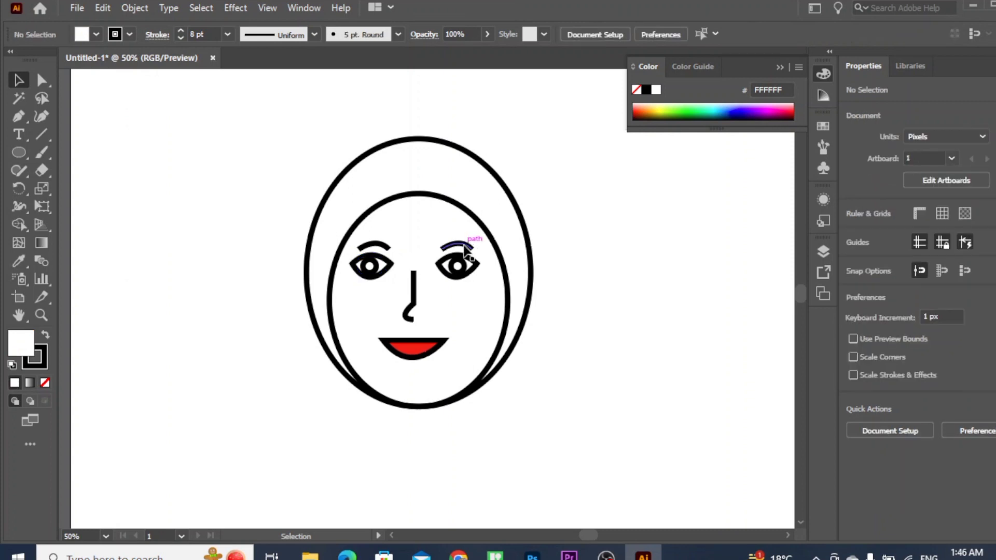
Fill the inner face ellipse with tan E0B586 and deselect it.
click(403, 200)
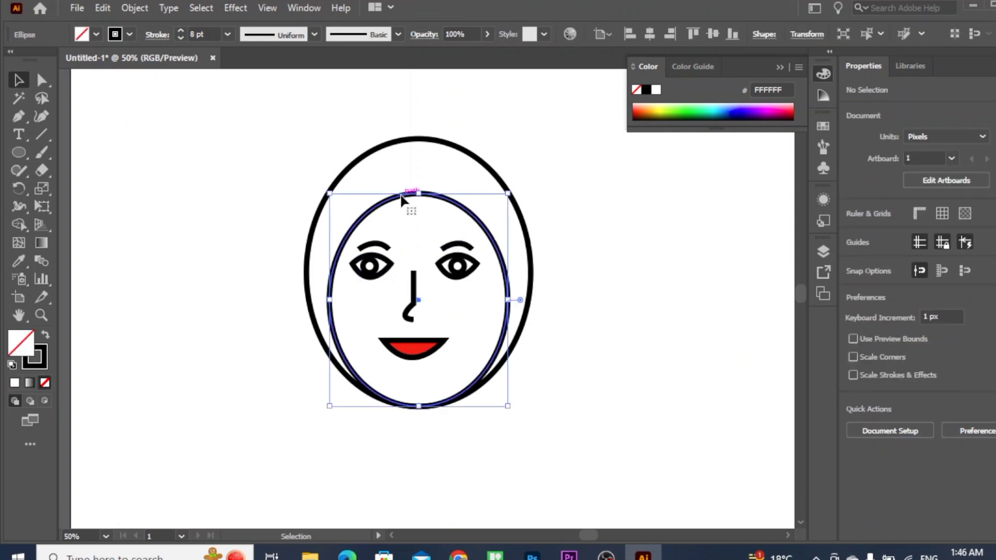
double_click(18, 344)
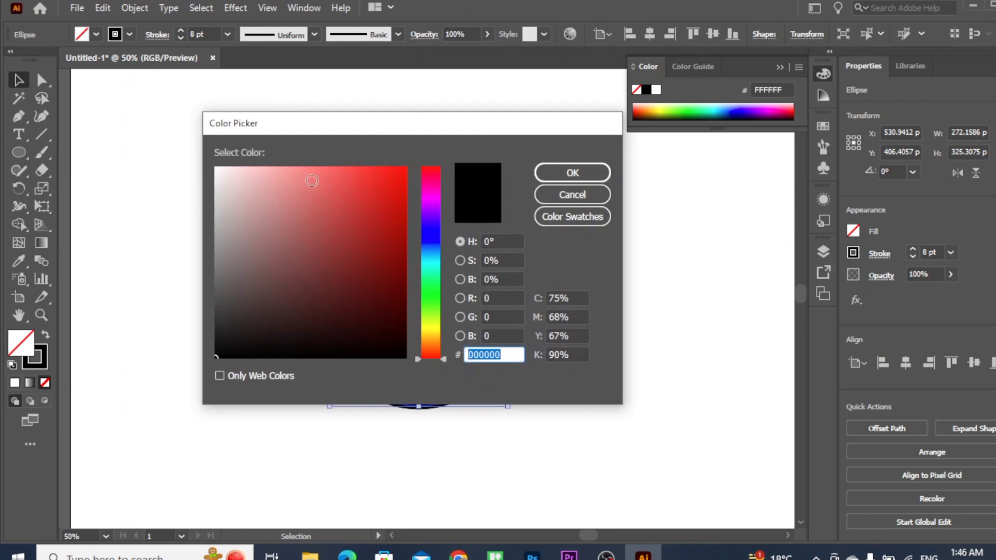
click(424, 337)
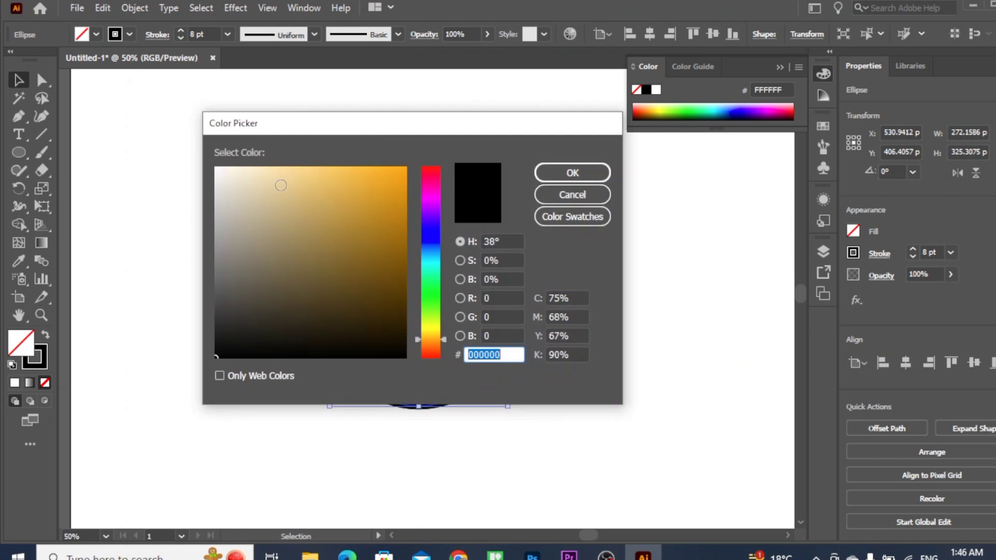
click(431, 326)
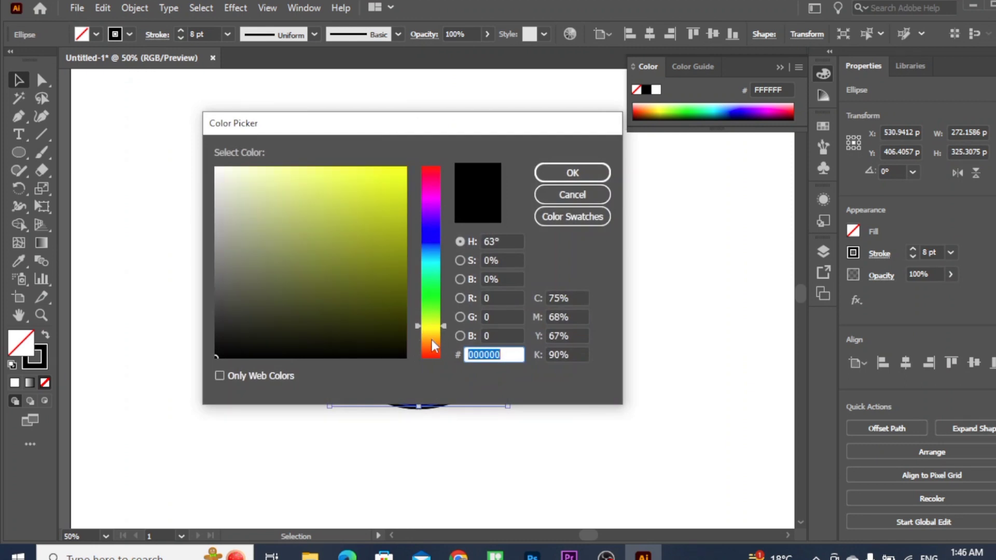
mouse_move(431, 339)
mouse_down()
mouse_move(431, 351)
mouse_move(431, 343)
mouse_up()
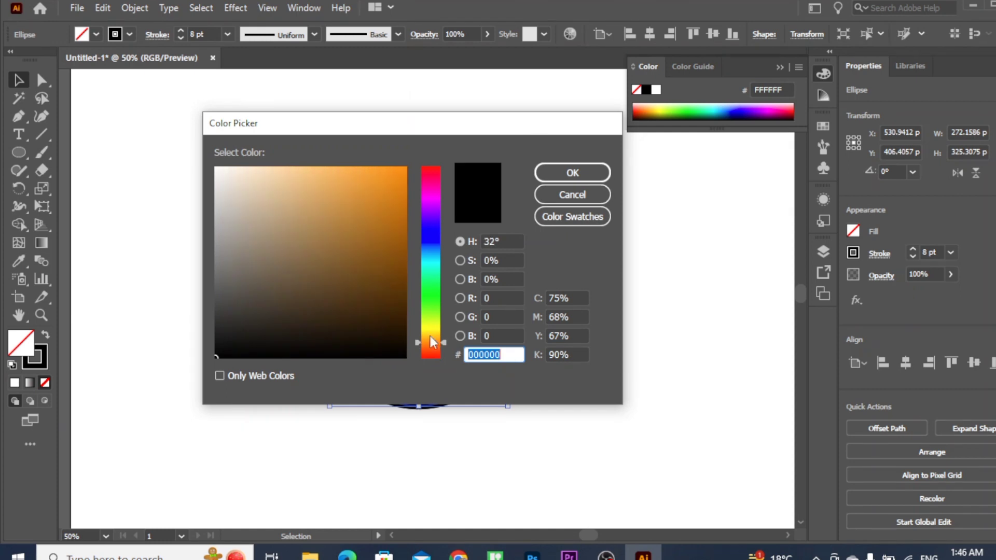
click(291, 189)
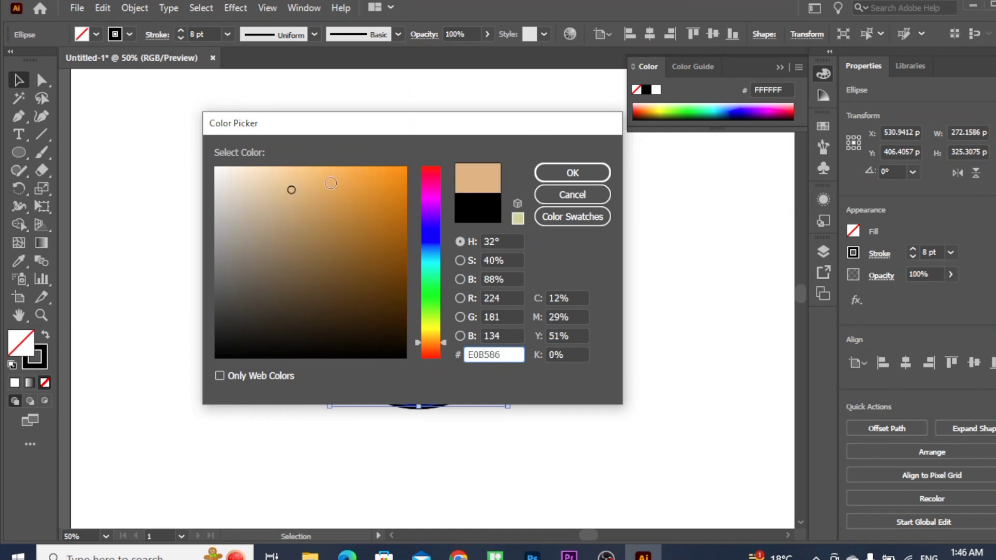
click(571, 172)
click(218, 225)
Fill the outer head ellipse with dark blue 0400AA, deselect it and hide the color settings.
click(365, 157)
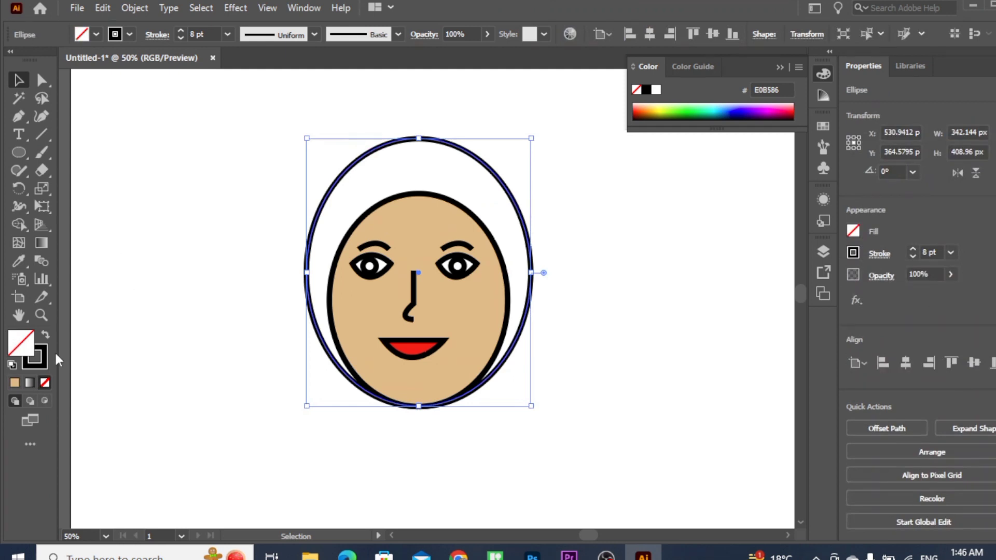
click(743, 111)
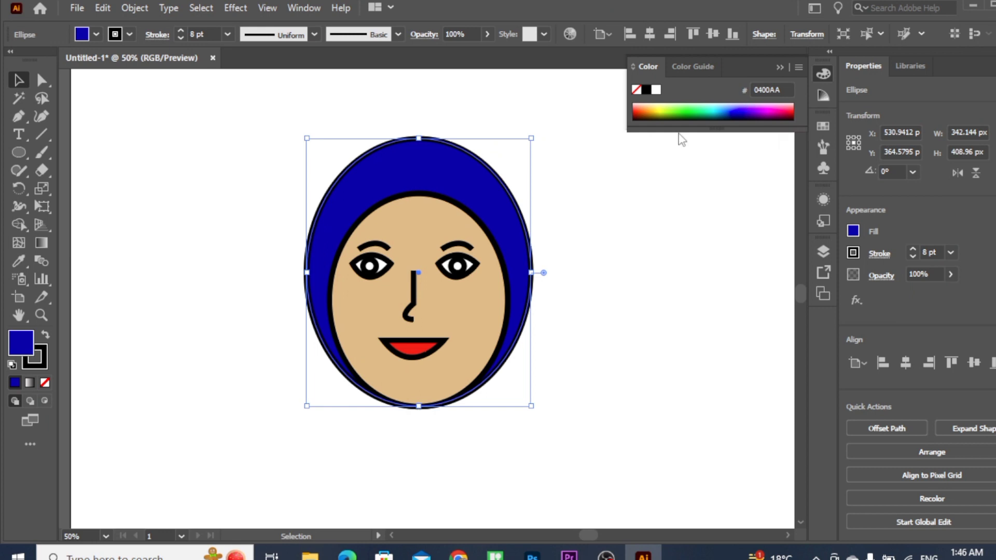
click(221, 154)
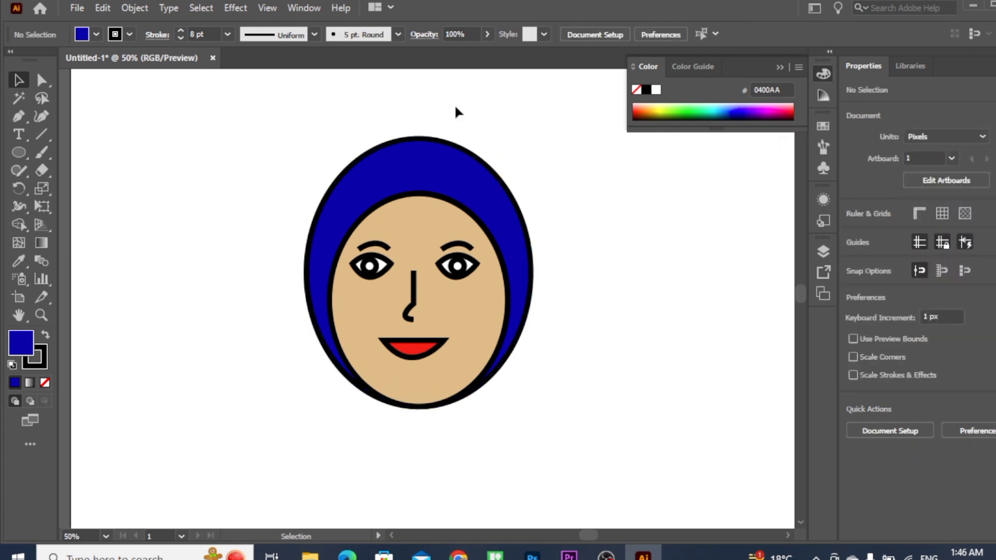
click(779, 67)
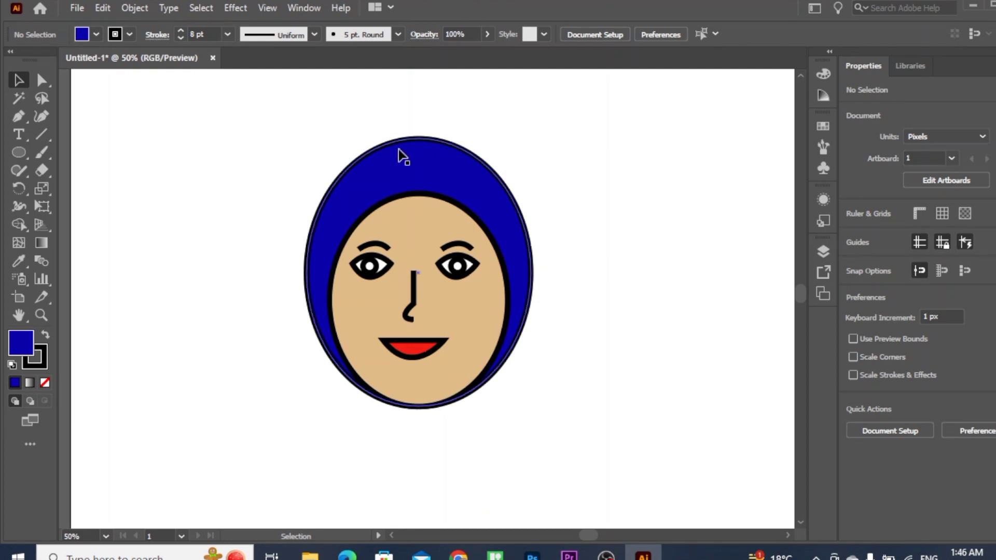
Try moving the outer and inner ellipses aside, and undo these moves together with all the color fills.
drag(371, 157, 222, 164)
drag(418, 196, 335, 194)
key(a)
key(ctrl+z)
key(ctrl+z)
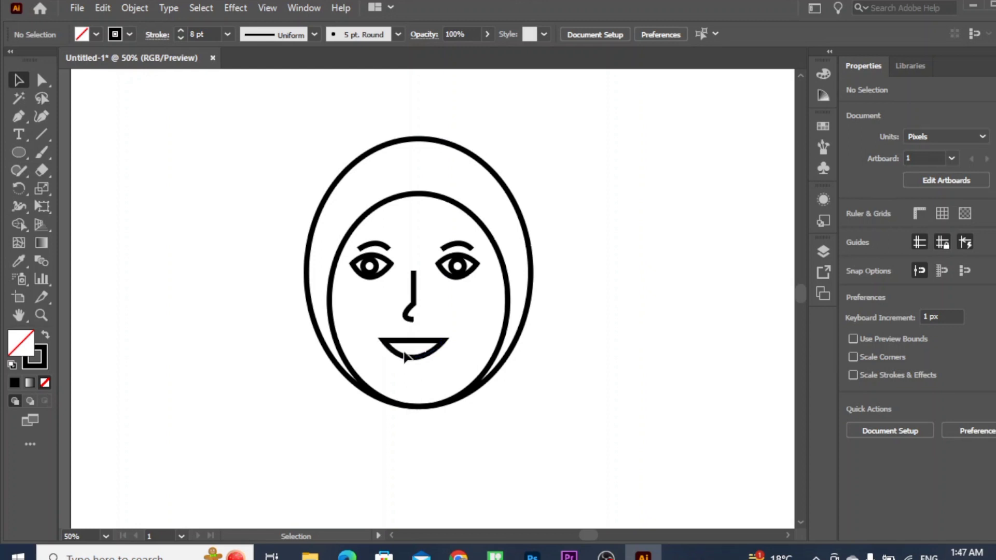
Fill the outer head ellipse with black 000000 and send it to the back of the stacking order.
click(372, 153)
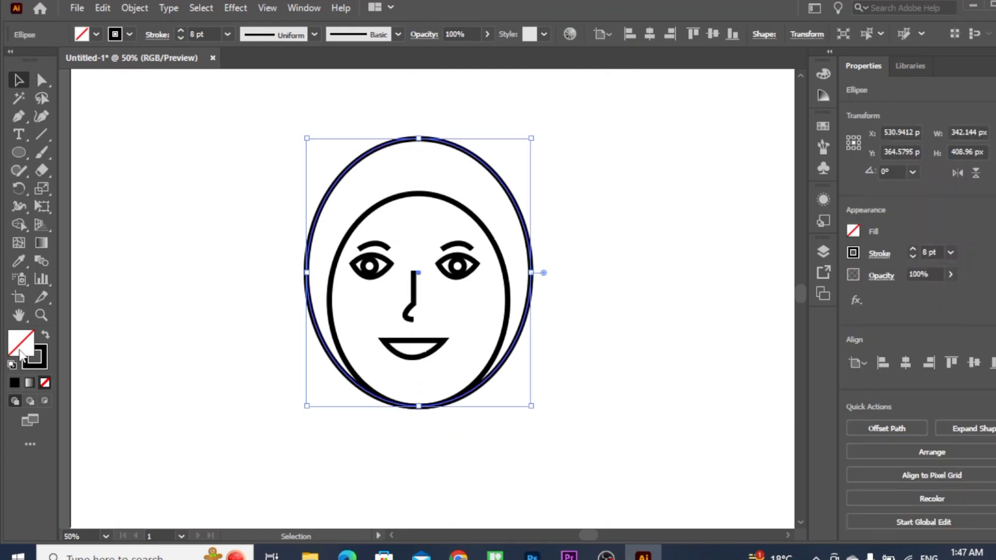
click(14, 384)
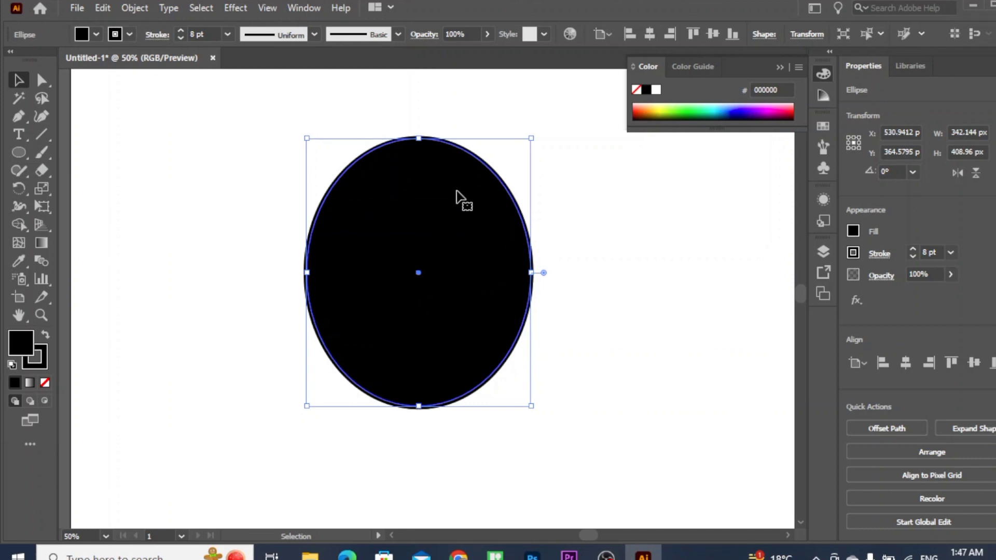
click(781, 66)
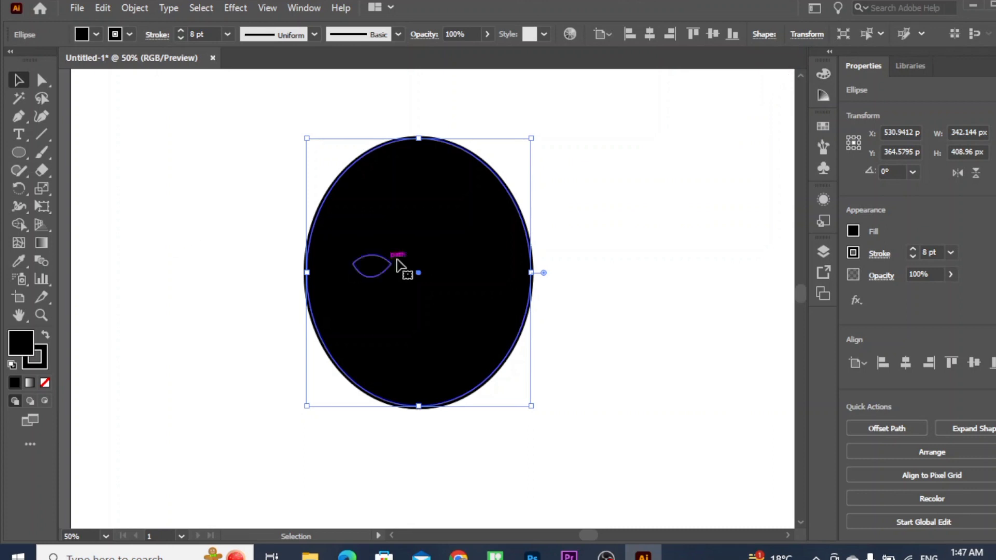
right_click(393, 204)
mouse_move(430, 468)
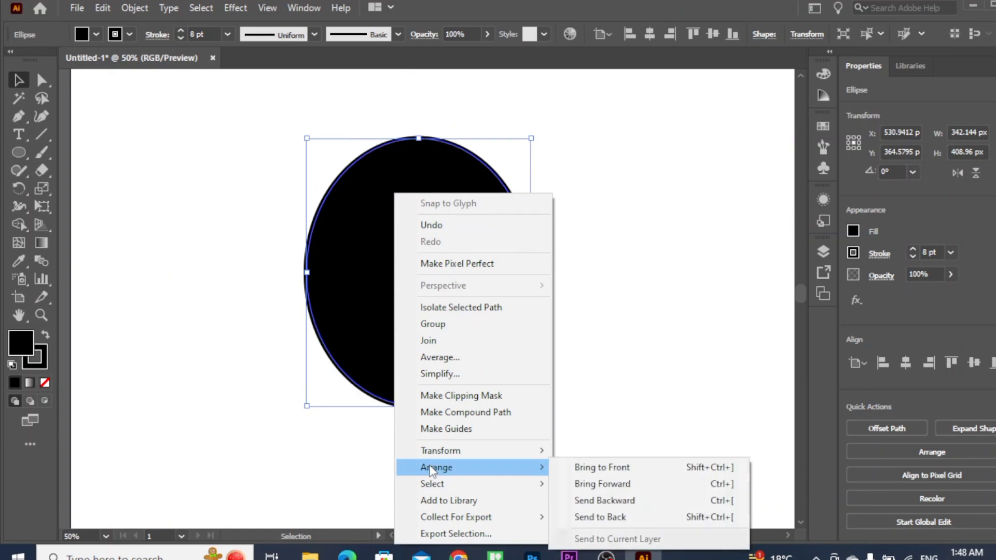
click(604, 517)
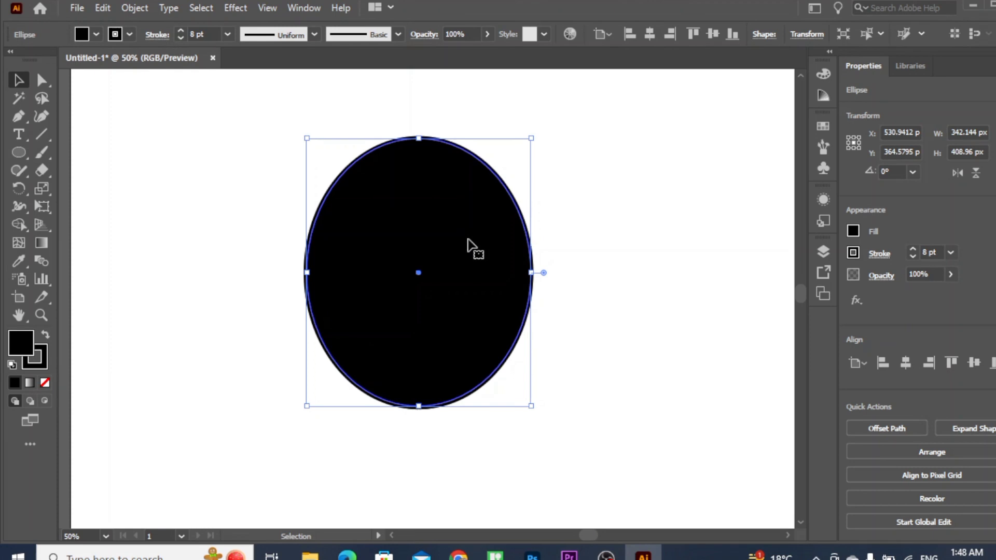
click(172, 165)
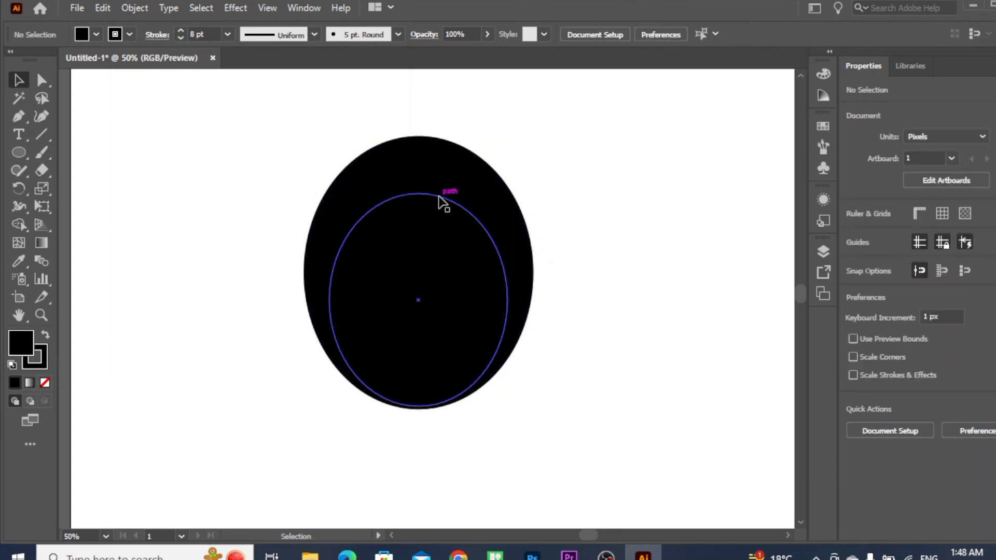
Fill the inner face ellipse with light orange skin tone E8A96B and deselect it.
click(439, 197)
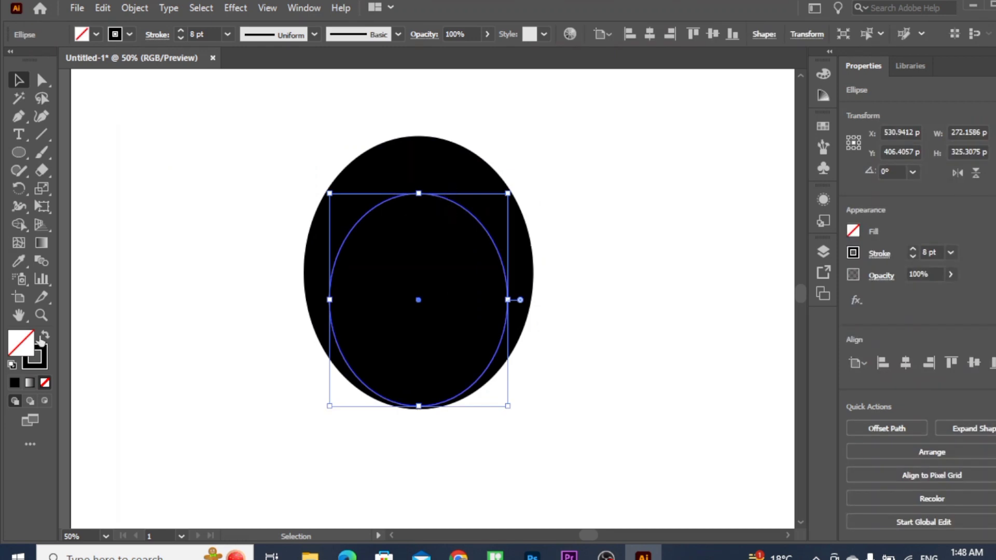
double_click(19, 345)
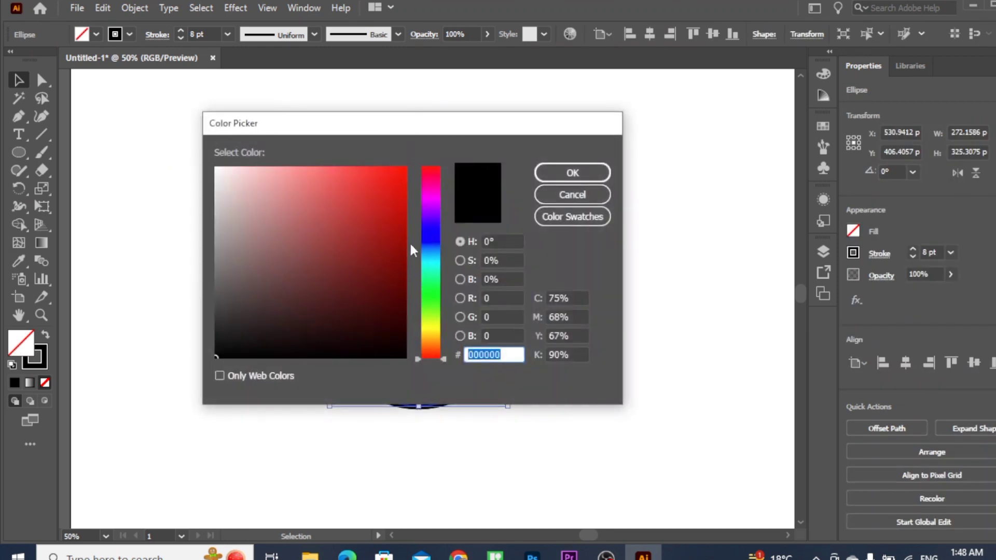
click(440, 342)
click(318, 183)
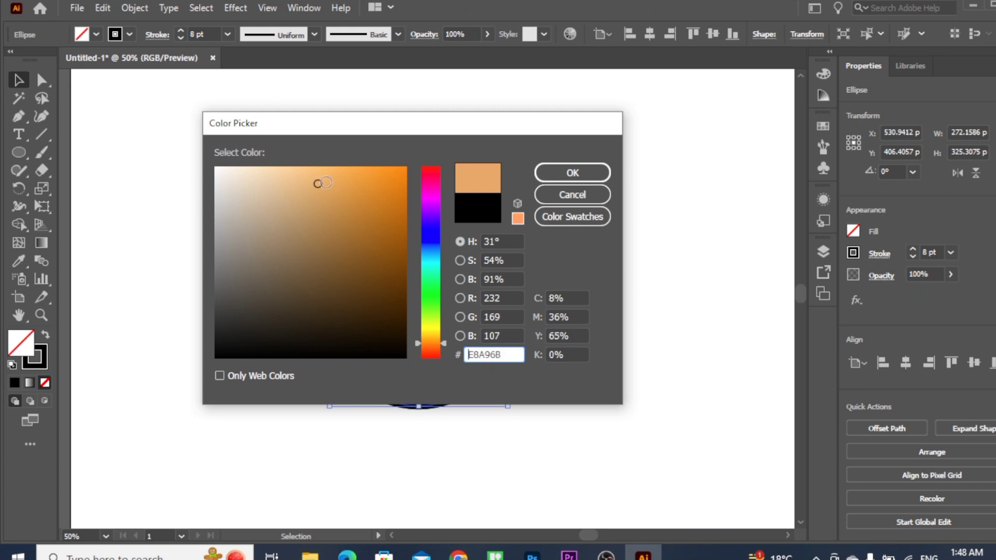
click(547, 177)
click(263, 236)
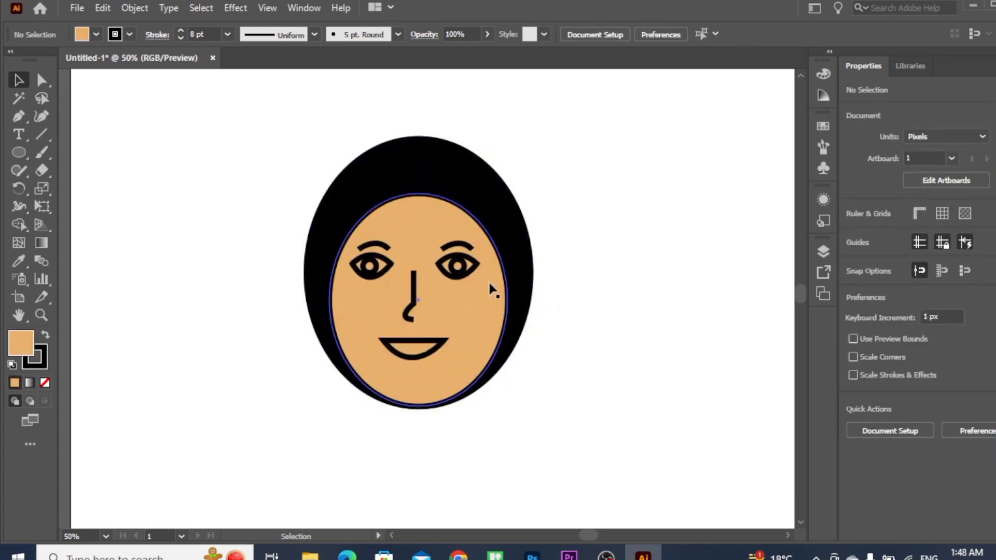
Try bringing the inner face ellipse to the front of the stacking order, and undo the change.
click(398, 206)
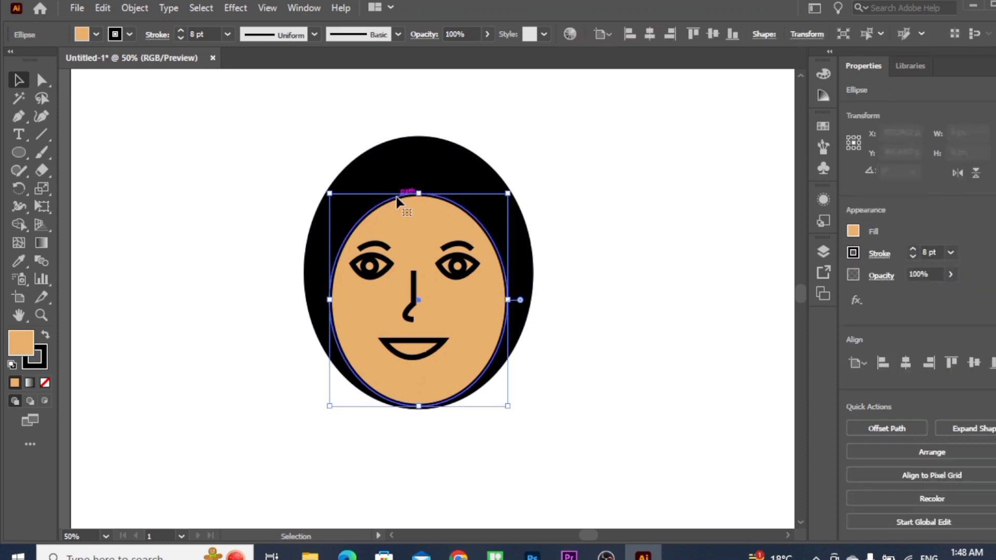
right_click(388, 228)
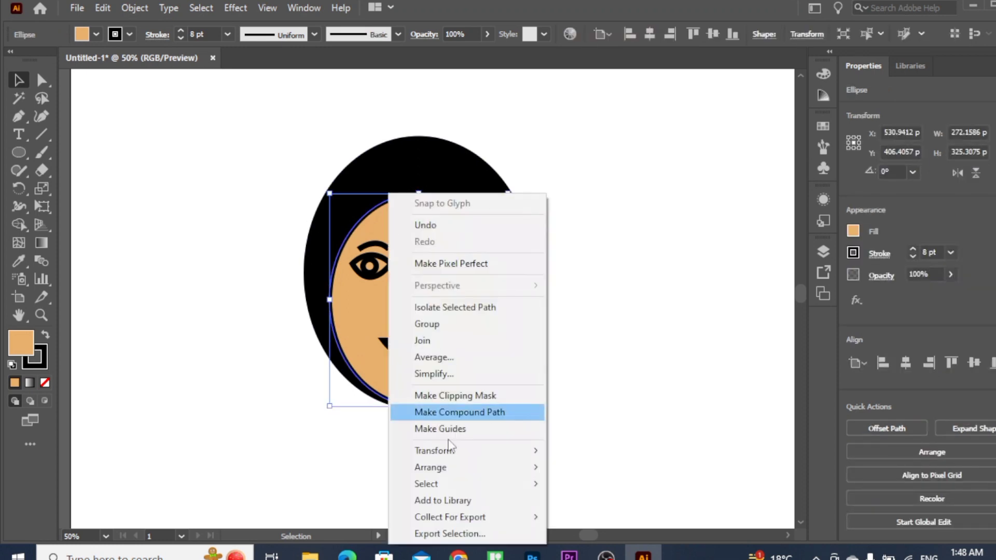
mouse_move(444, 469)
click(580, 468)
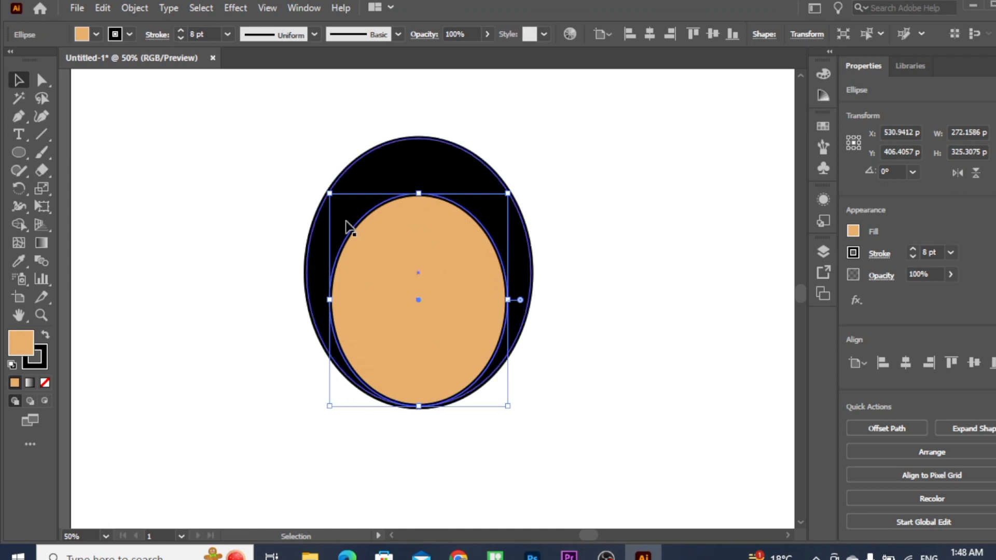
right_click(430, 241)
mouse_move(490, 469)
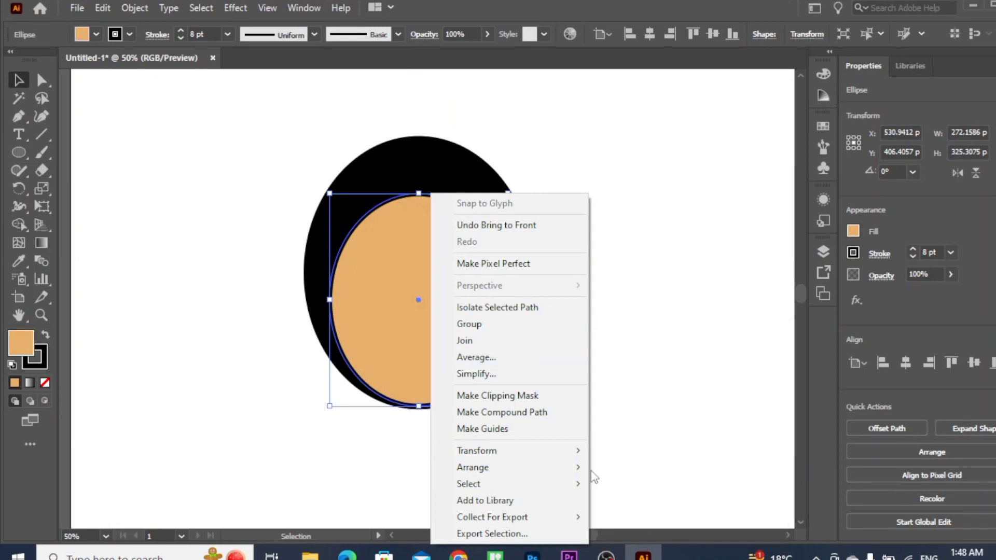
click(260, 253)
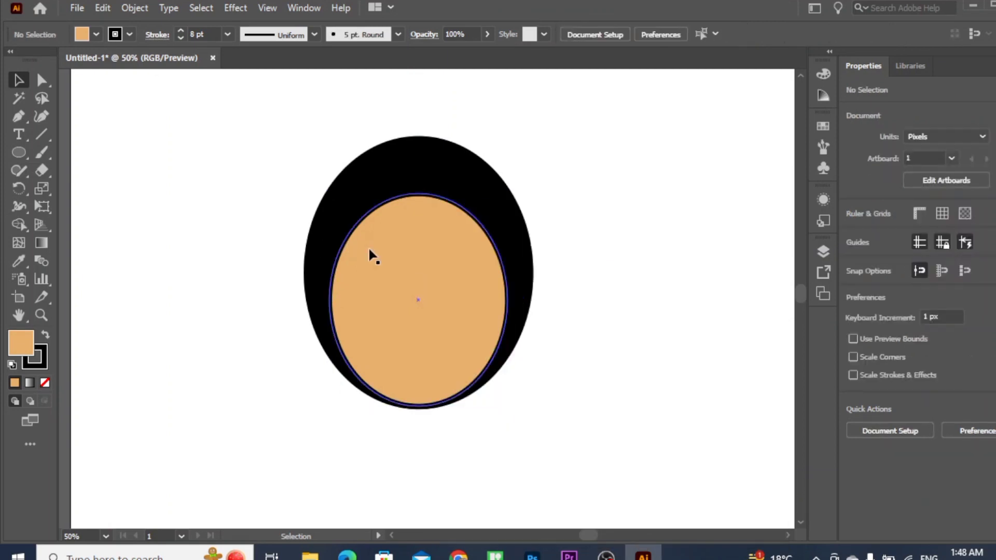
key(ctrl+z)
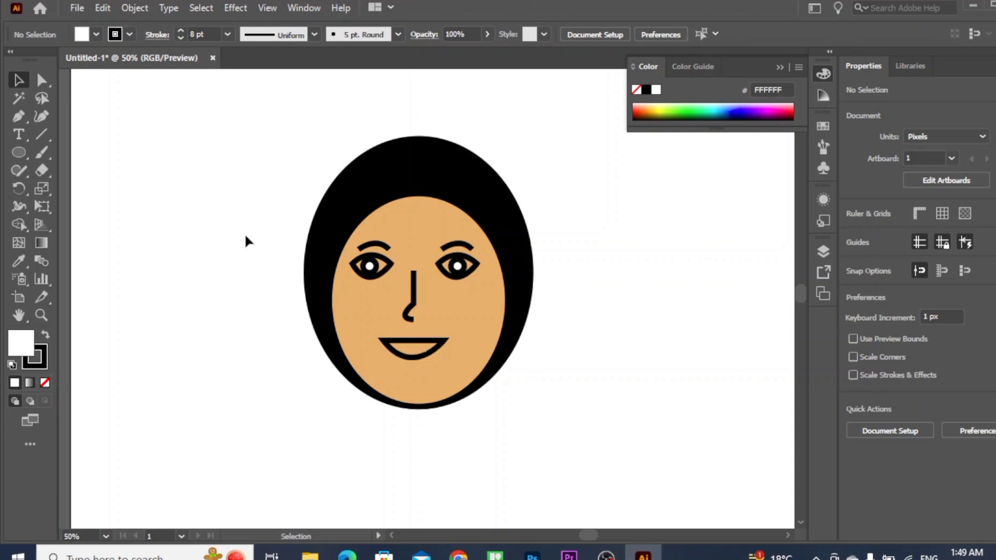
Try moving the black outer ellipse and the skin-colored ellipse aside, and undo both moves.
scroll(244, 233, up, 2)
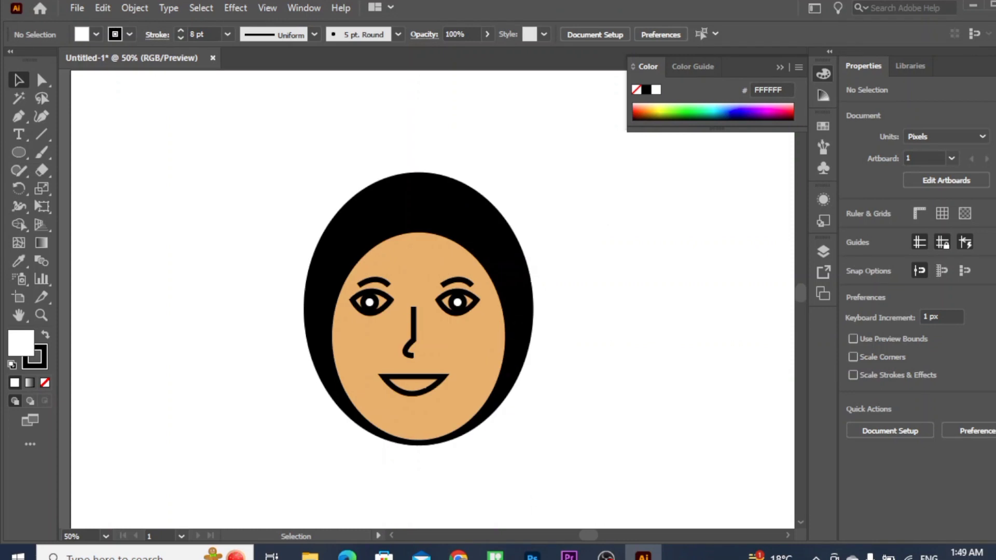
click(778, 67)
drag(378, 218, 267, 223)
key(ctrl+shift+bracketleft)
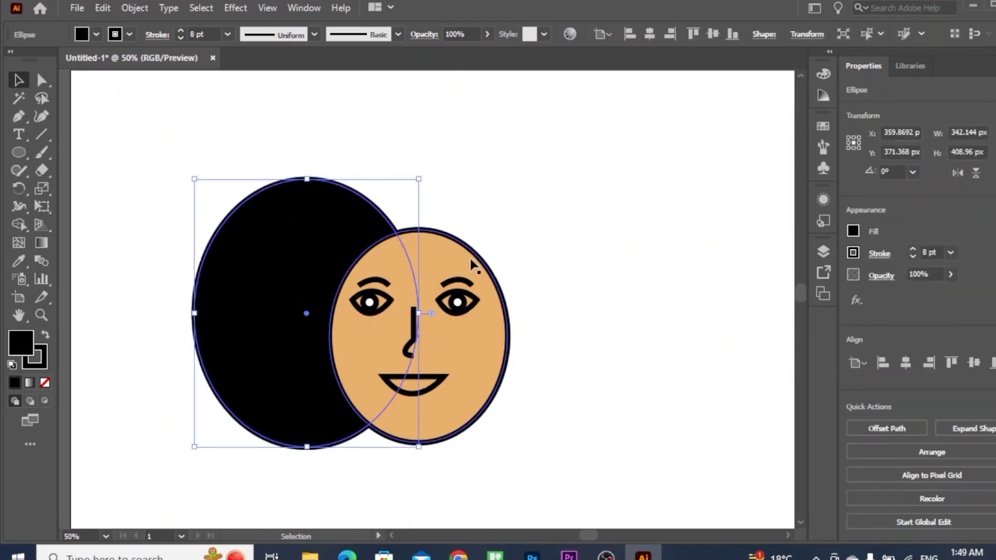
drag(471, 262, 365, 254)
key(ctrl+z)
key(ctrl+z)
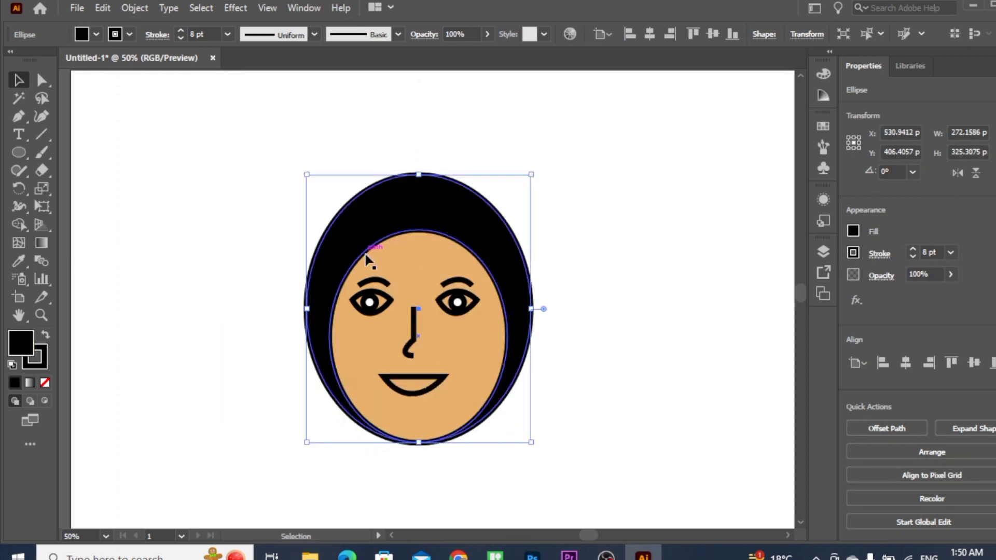
Group the two ellipses with the eyebrows, eyes and nose, leaving out the mouth, and undo the grouping.
drag(249, 140, 549, 376)
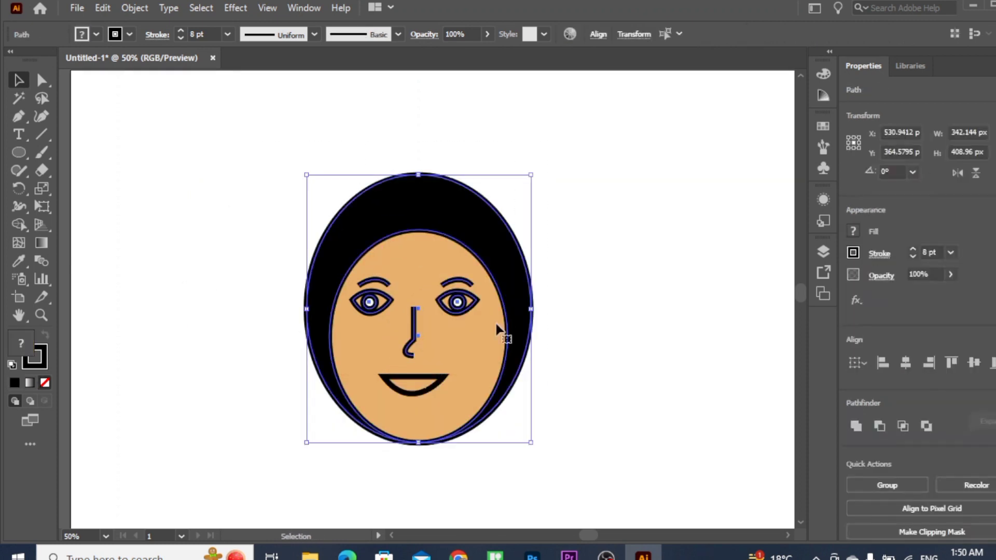
right_click(421, 234)
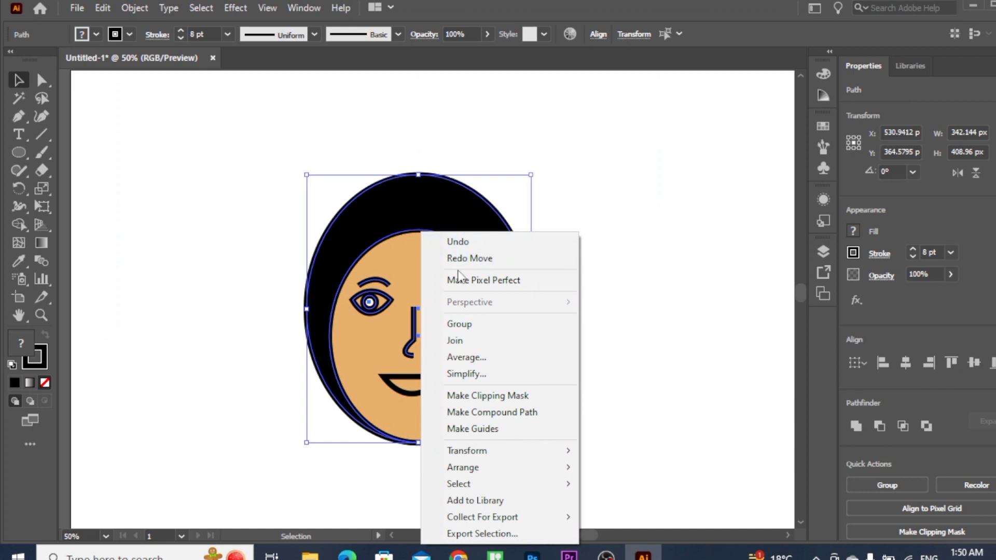
click(453, 326)
click(183, 286)
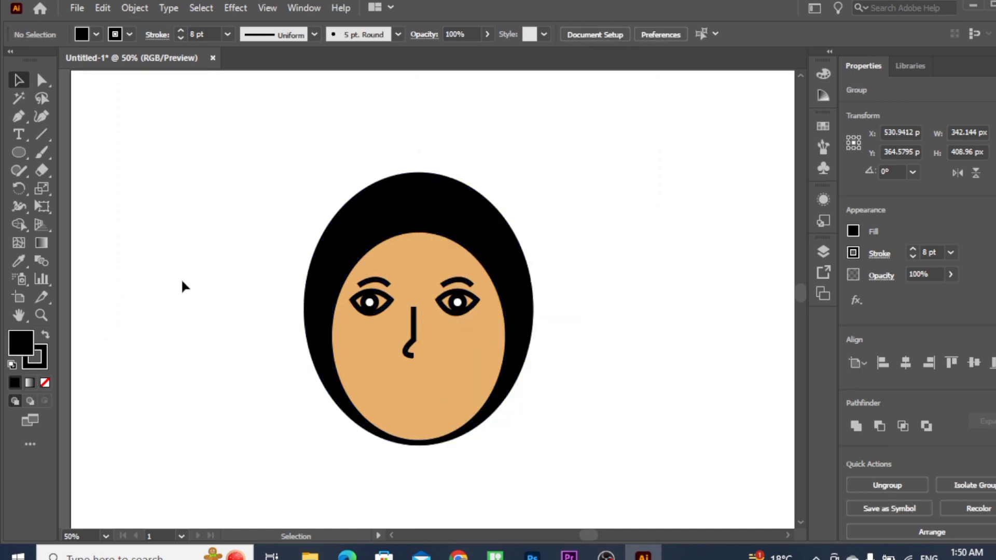
drag(275, 215, 508, 416)
click(130, 274)
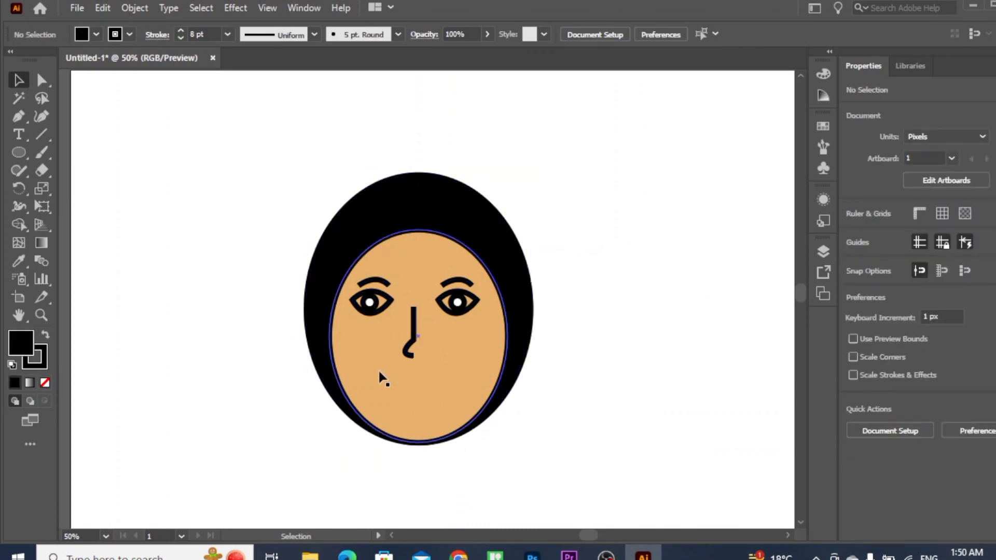
click(415, 388)
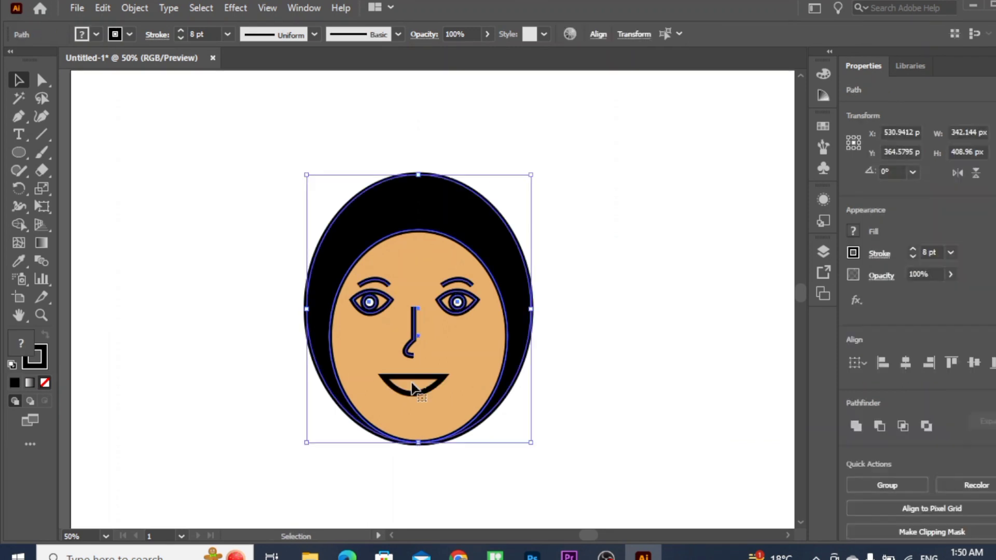
Fill the mouth shape with red.
click(412, 384)
click(21, 344)
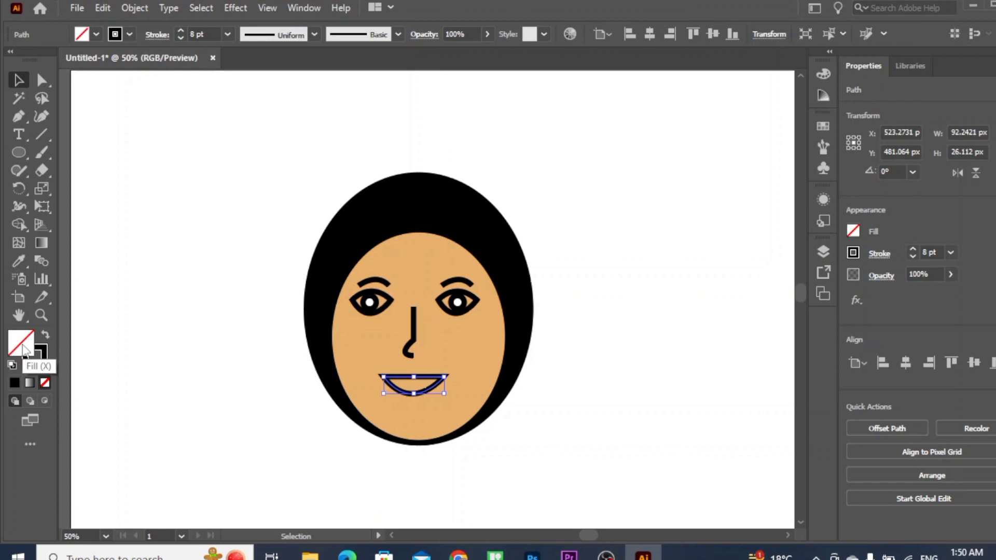
double_click(21, 343)
click(391, 171)
click(565, 174)
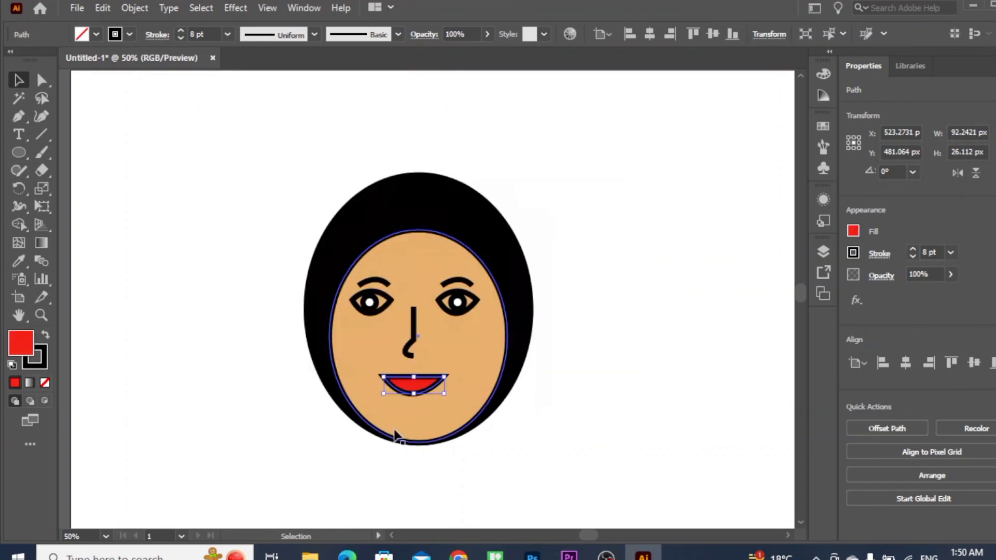
Bring the red mouth to the front of the stacking order and deselect it.
right_click(421, 384)
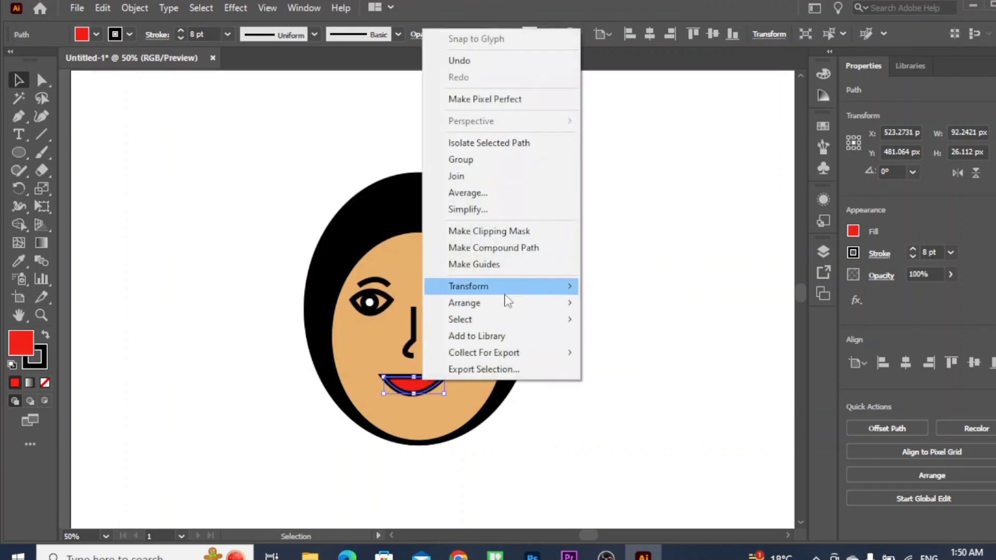
mouse_move(516, 304)
click(620, 317)
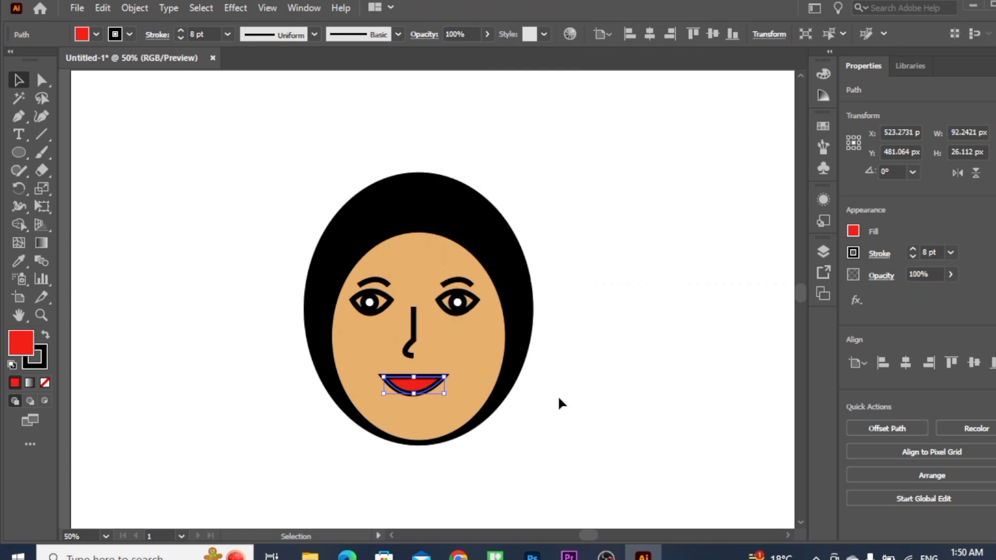
click(558, 398)
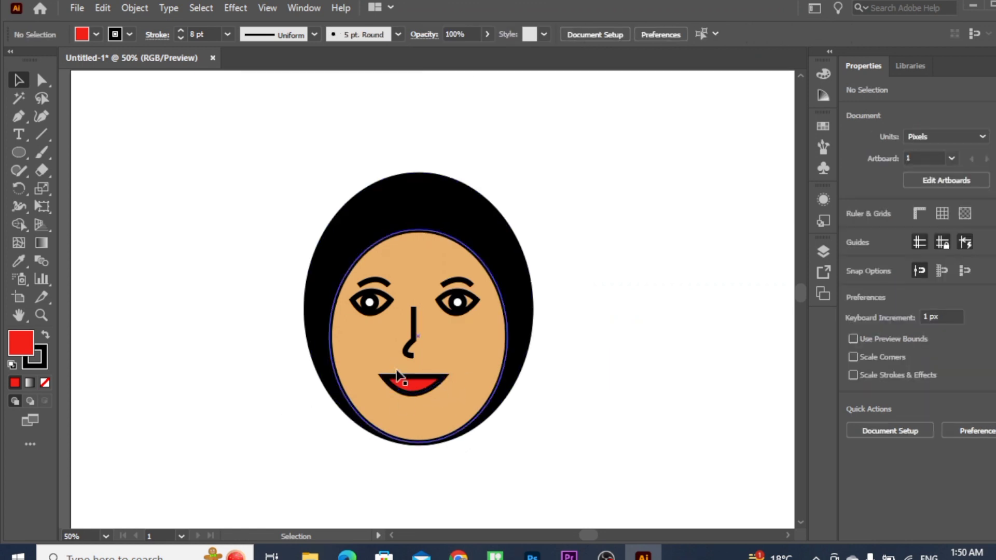
Group all the face parts, including the mouth, and move the group up to about X 522, Y 260.5 px.
drag(279, 190, 493, 453)
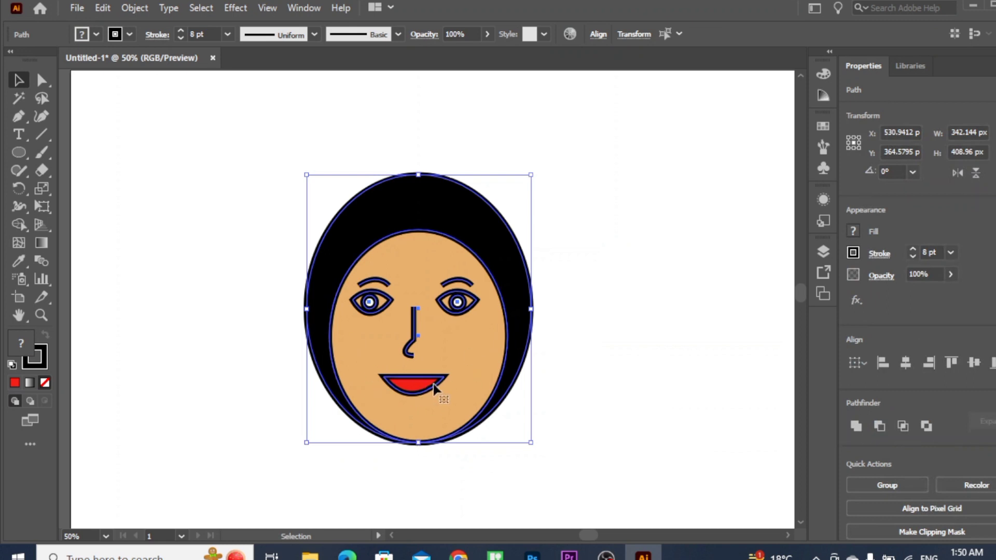
right_click(446, 256)
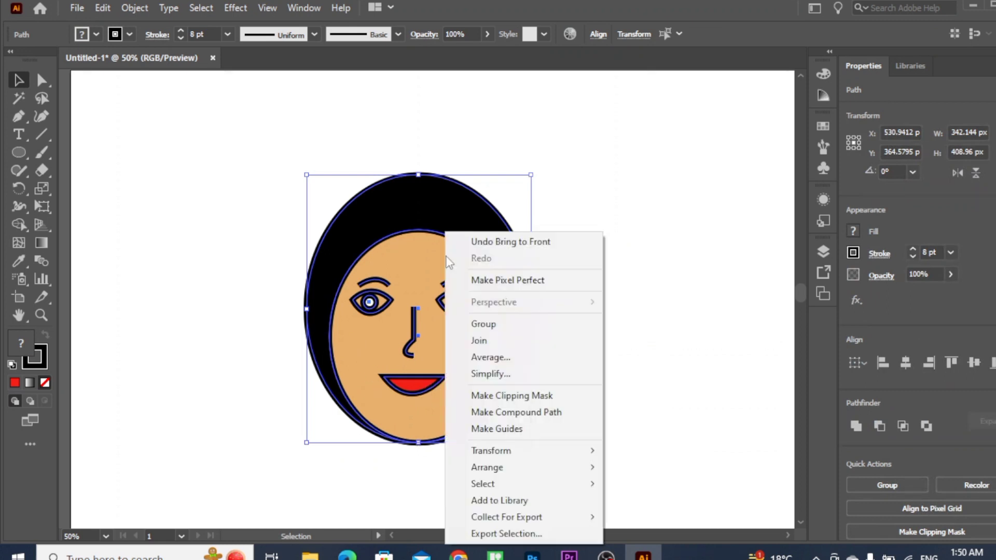
click(488, 324)
click(240, 285)
drag(406, 260, 357, 182)
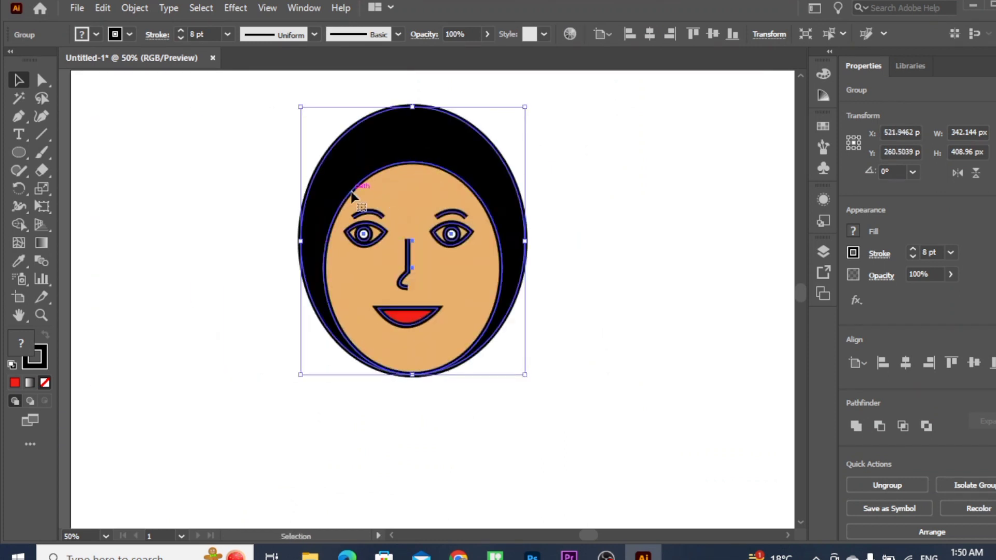
Ungroup the moved face and clear the selection.
right_click(351, 193)
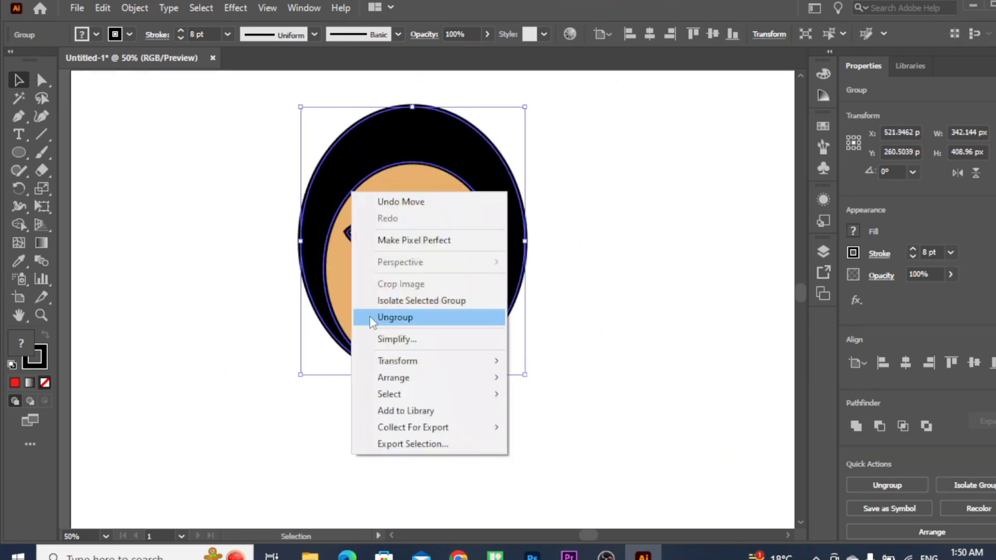
click(368, 316)
click(95, 295)
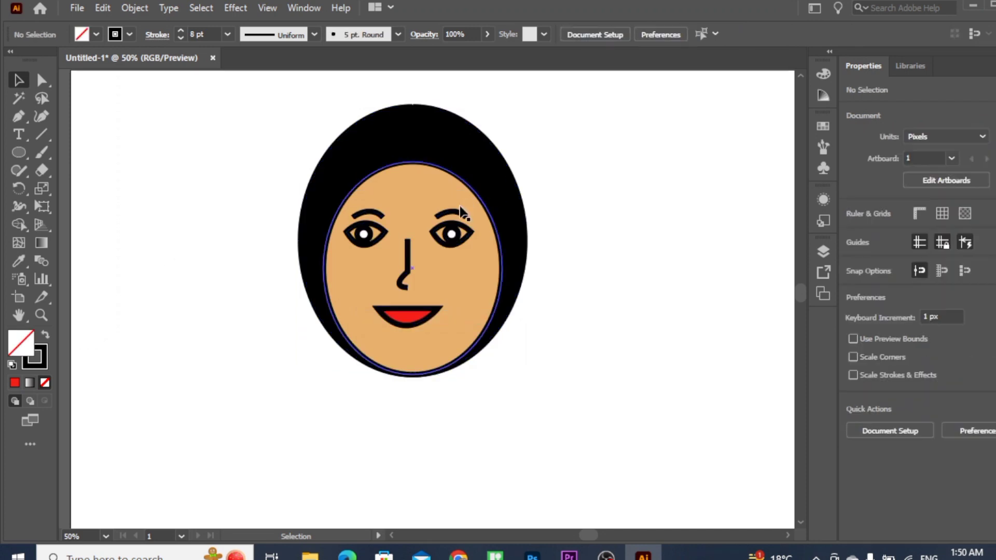
Try moving the skin-colored ellipse on its own, and undo the move.
drag(456, 210, 453, 198)
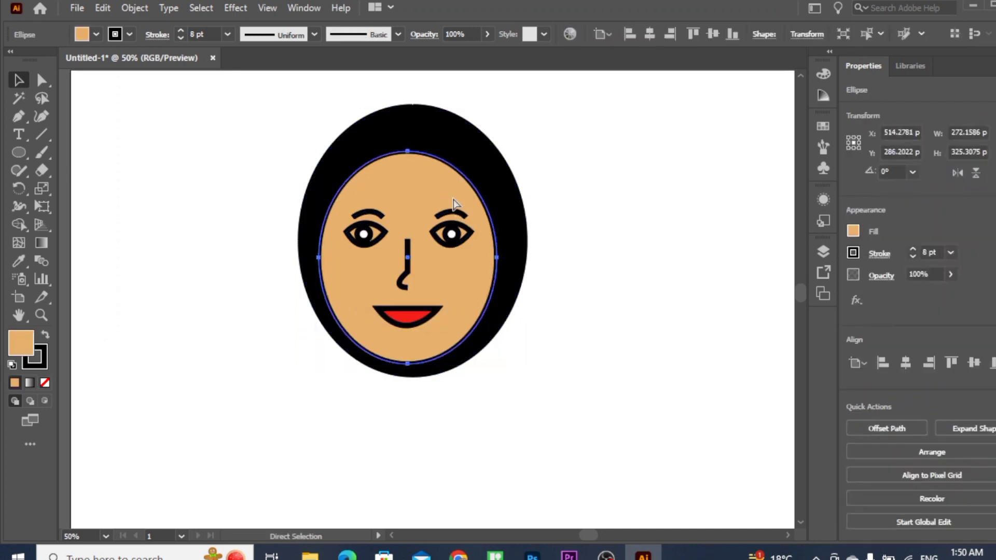
key(ctrl+z)
click(113, 193)
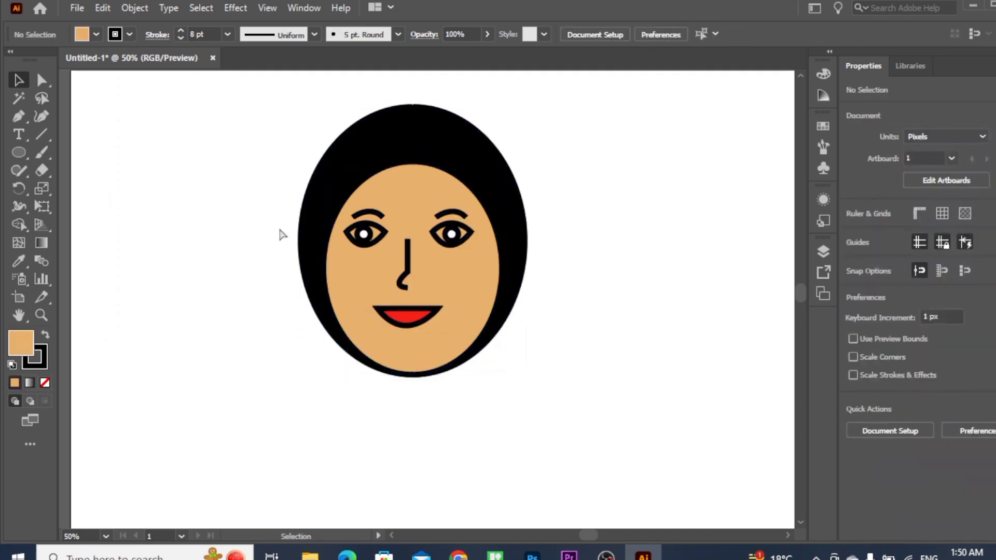
Try stretching both eyebrows upward to make them taller, and undo both changes.
click(459, 212)
click(453, 209)
drag(448, 208, 438, 197)
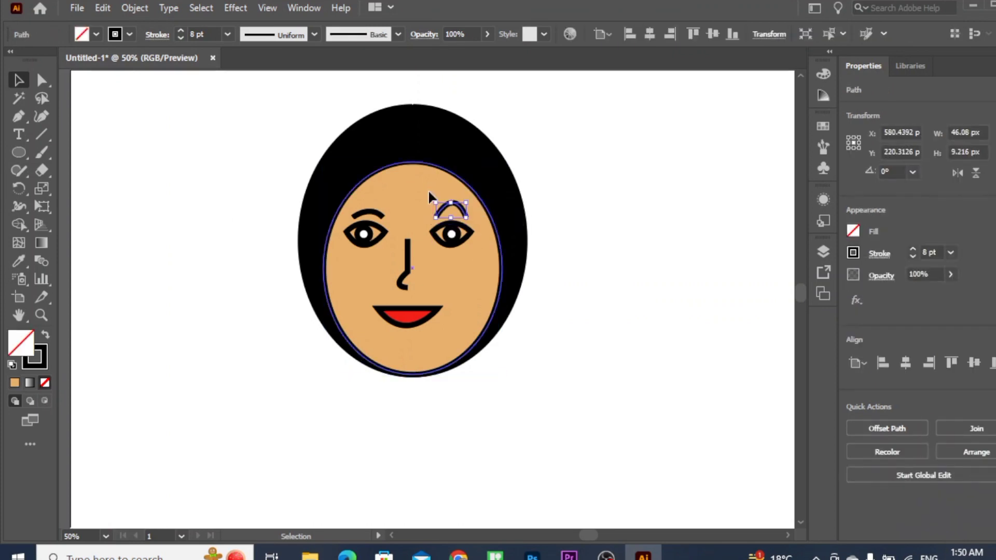
click(366, 214)
drag(366, 211, 366, 196)
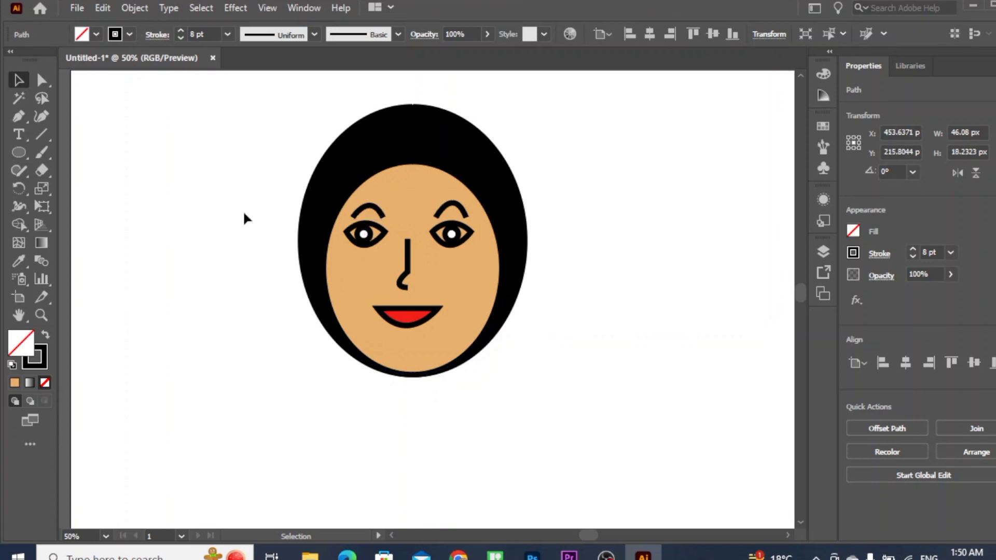
click(244, 214)
key(ctrl+z)
key(ctrl+z)
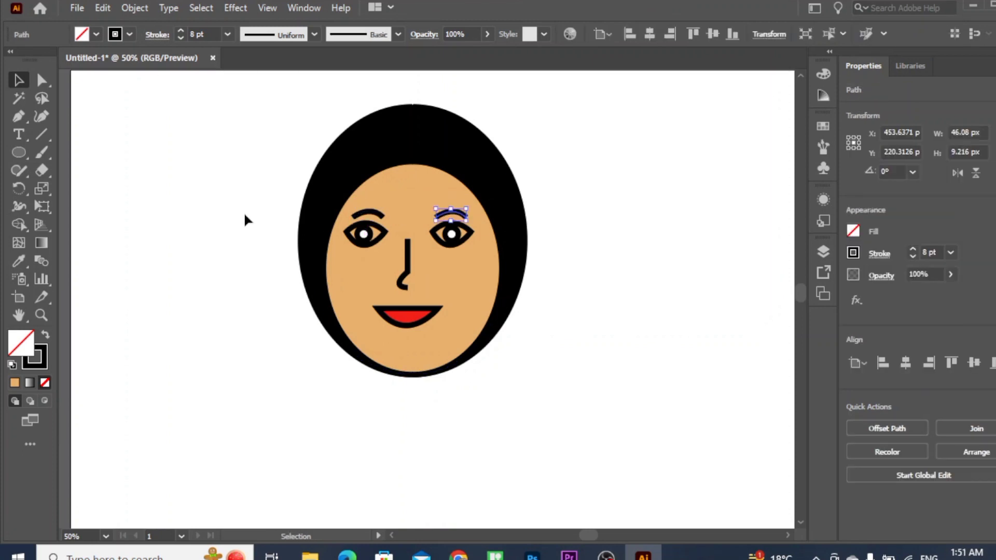
Try stretching the mouth slightly from its lower edge, leave its shape as it was, and deselect it.
click(421, 322)
drag(408, 324, 408, 327)
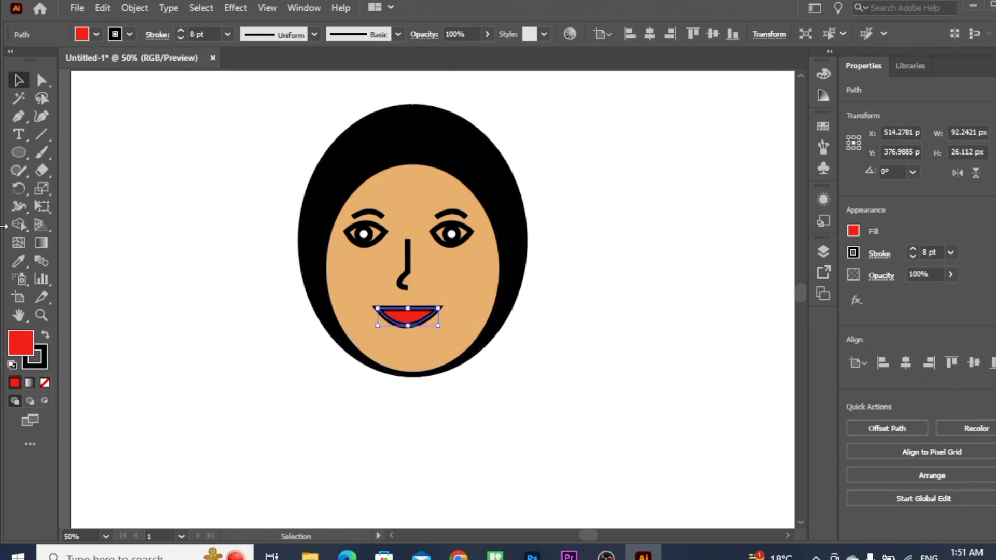
click(295, 311)
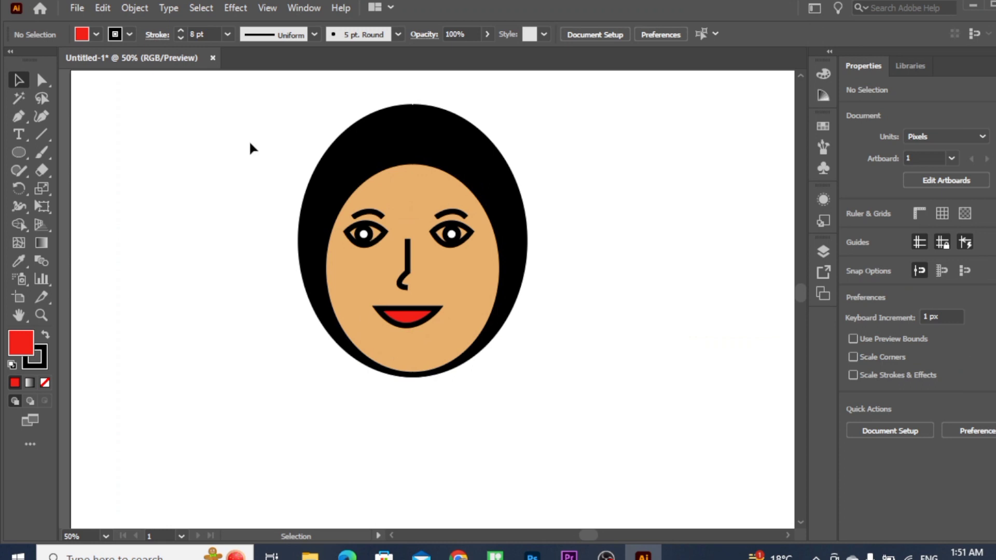
Group all the face parts again and move the group down to about X 525, Y 316 px.
drag(249, 140, 341, 299)
right_click(437, 276)
click(473, 325)
click(228, 330)
drag(344, 296, 429, 311)
click(247, 297)
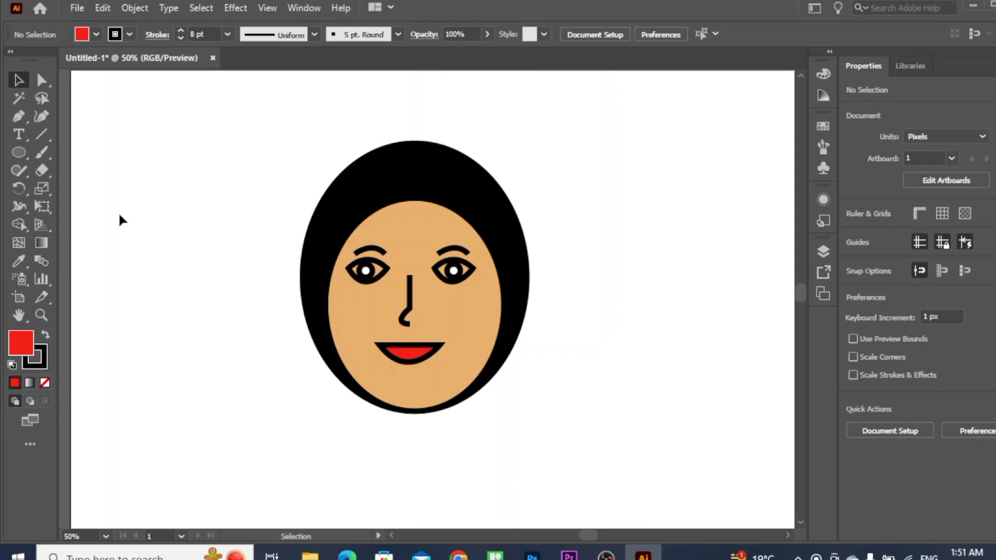
Ungroup the whole face and clear the selection.
drag(18, 116, 75, 137)
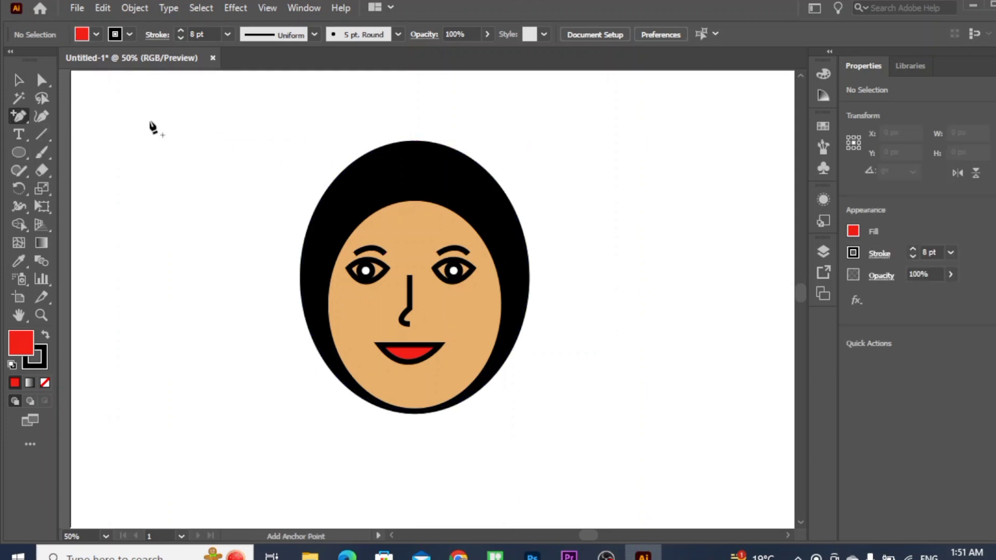
click(18, 81)
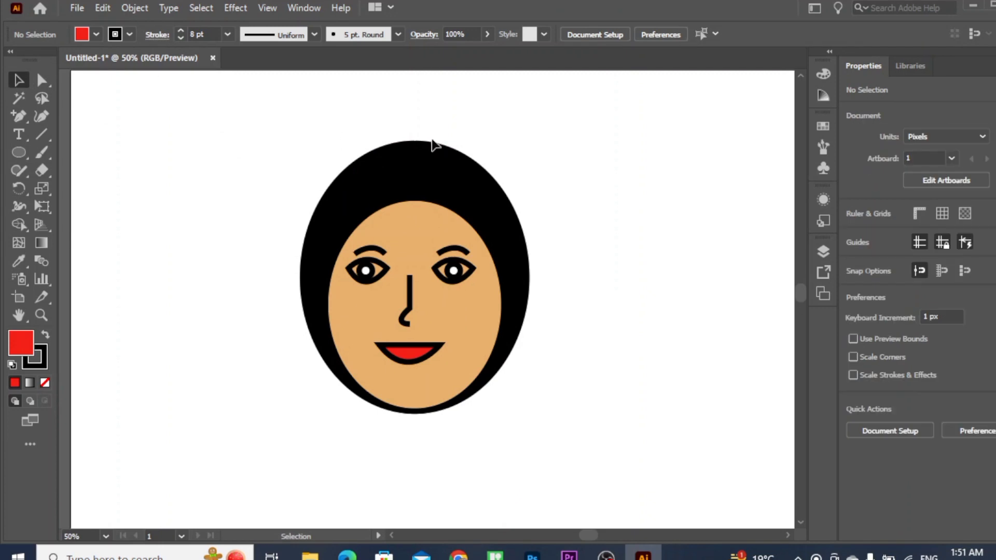
click(428, 148)
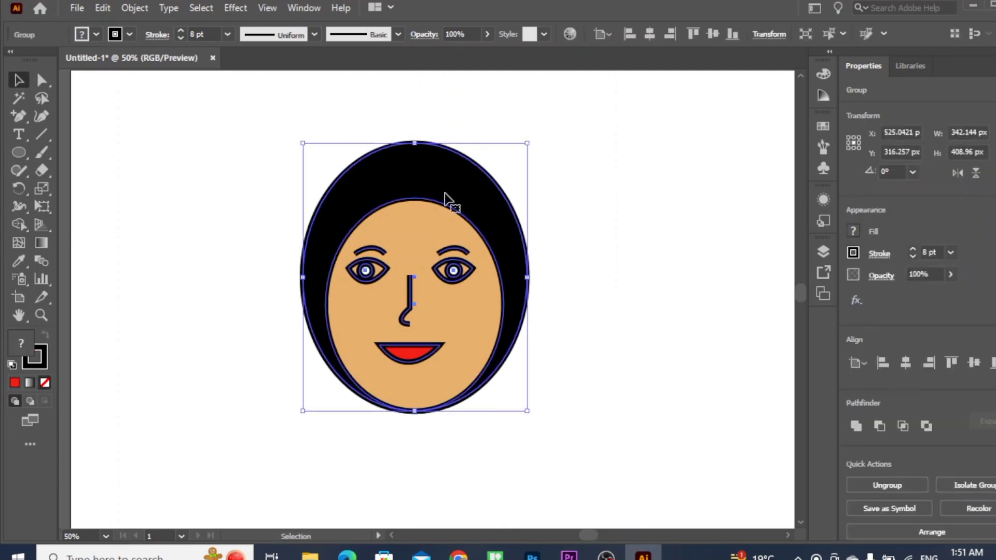
right_click(363, 187)
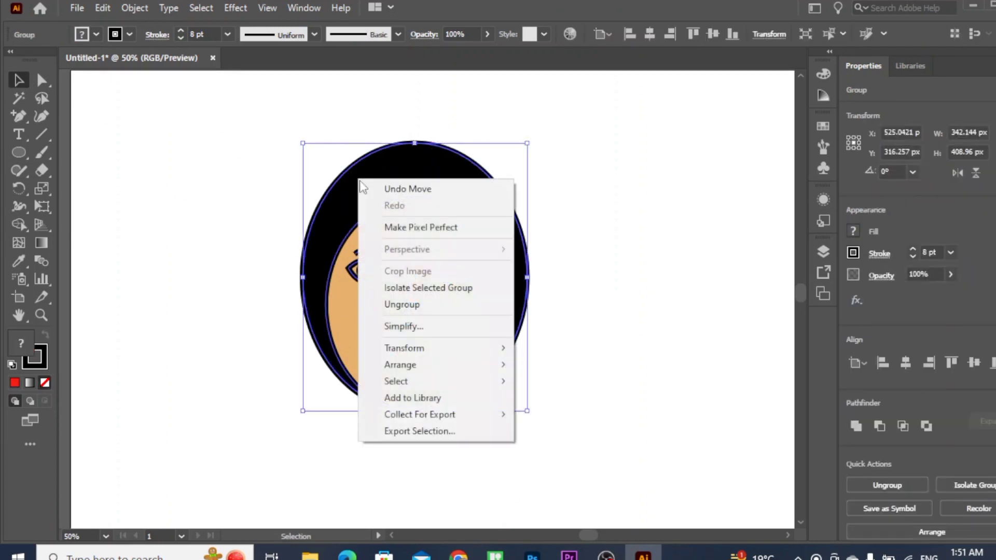
click(430, 306)
click(134, 298)
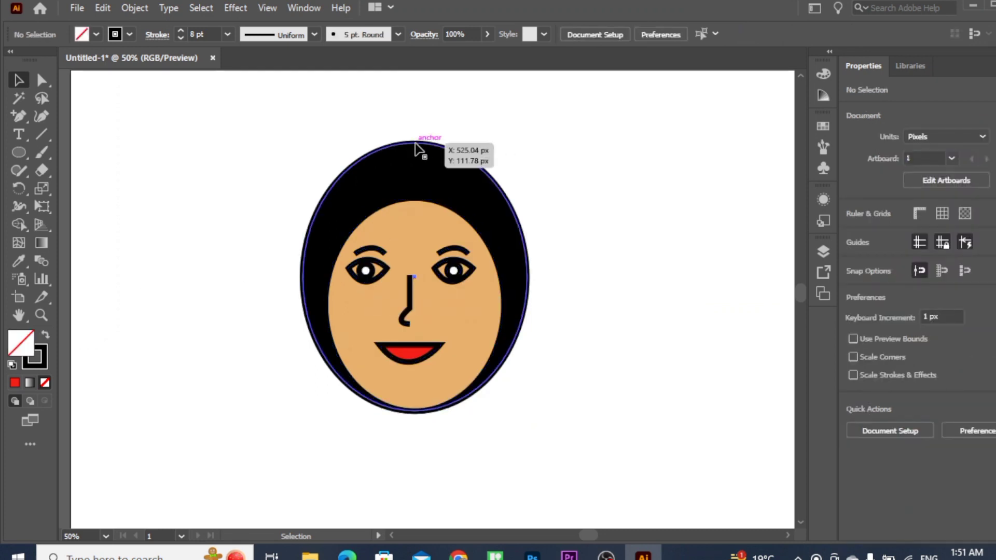
Select the black outer ellipse and inspect its top and right anchor points with the Direct Selection tool.
click(415, 148)
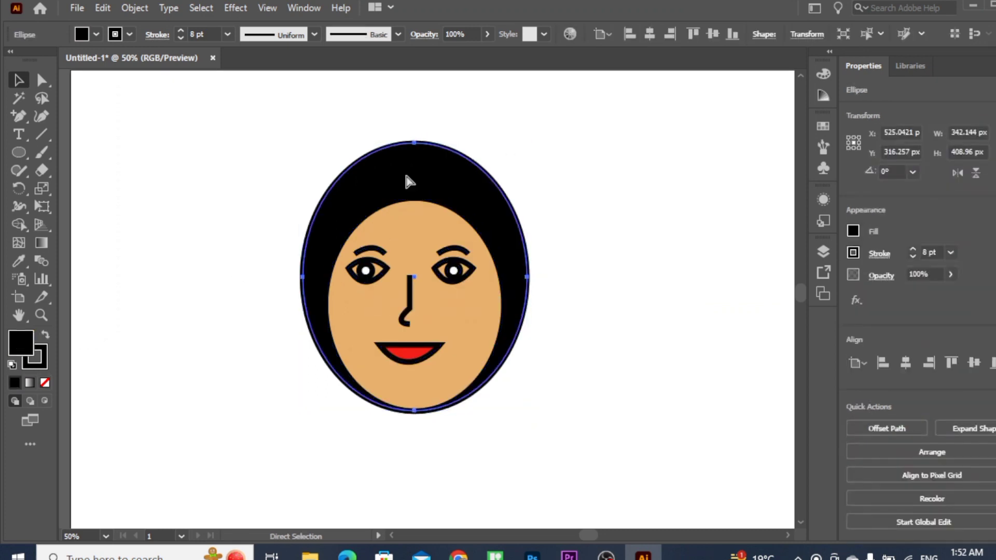
key(ctrl+equal)
key(ctrl+equal)
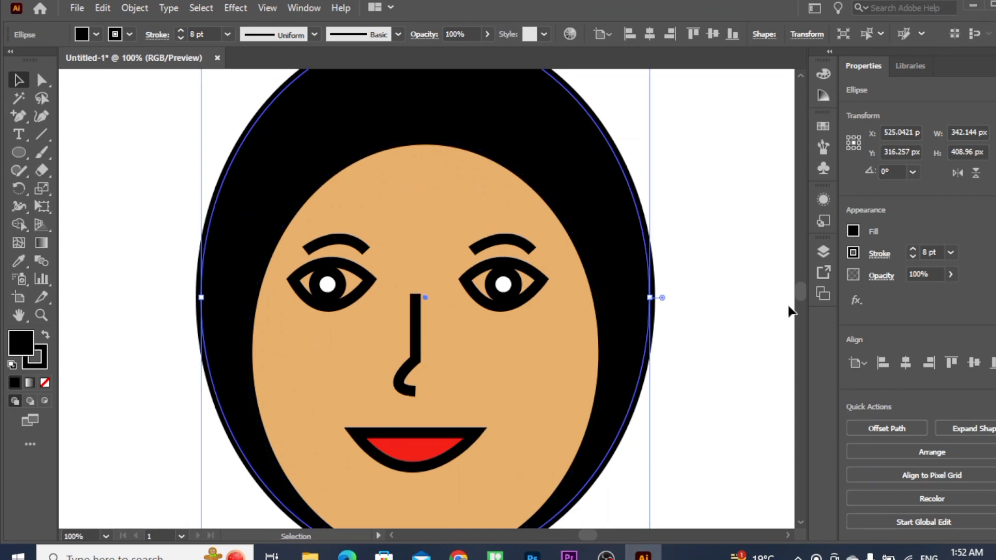
drag(799, 300, 800, 298)
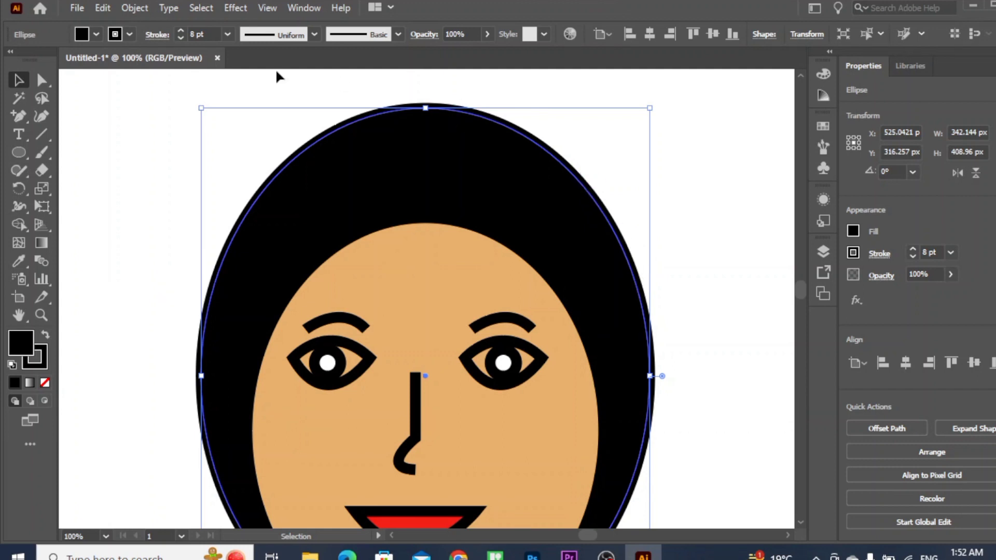
click(39, 81)
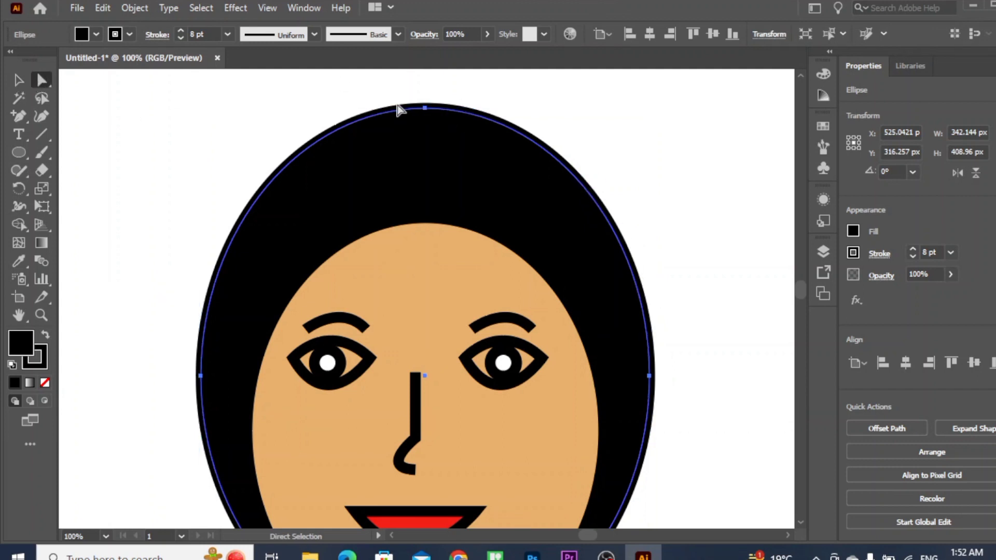
click(425, 108)
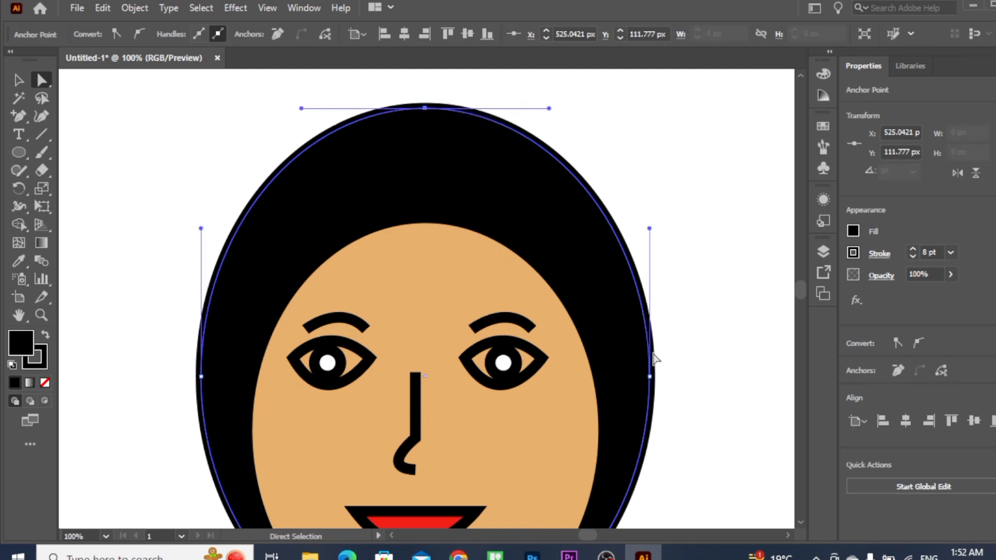
click(650, 377)
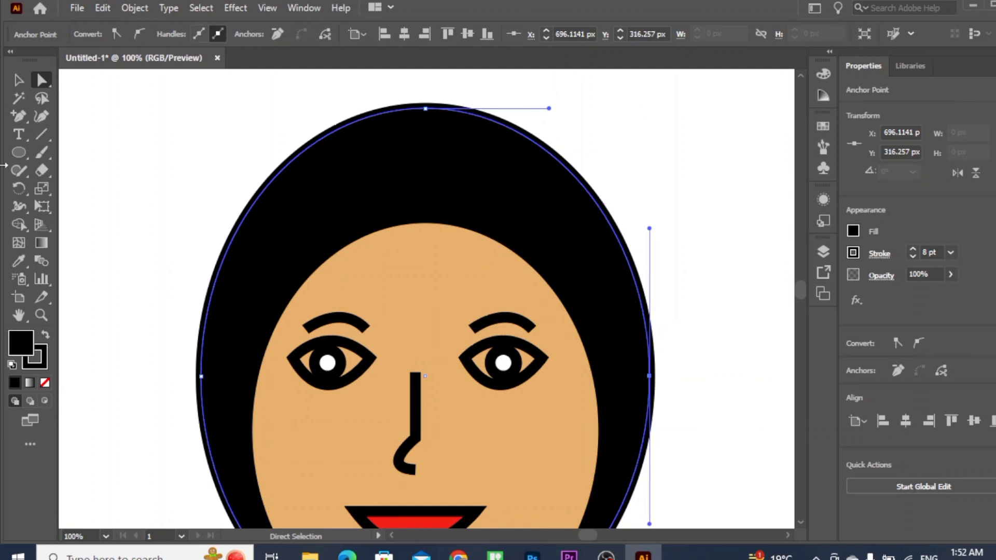
Add an anchor point to the black outer ellipse on its upper-right curve, between the top and right anchors.
click(17, 114)
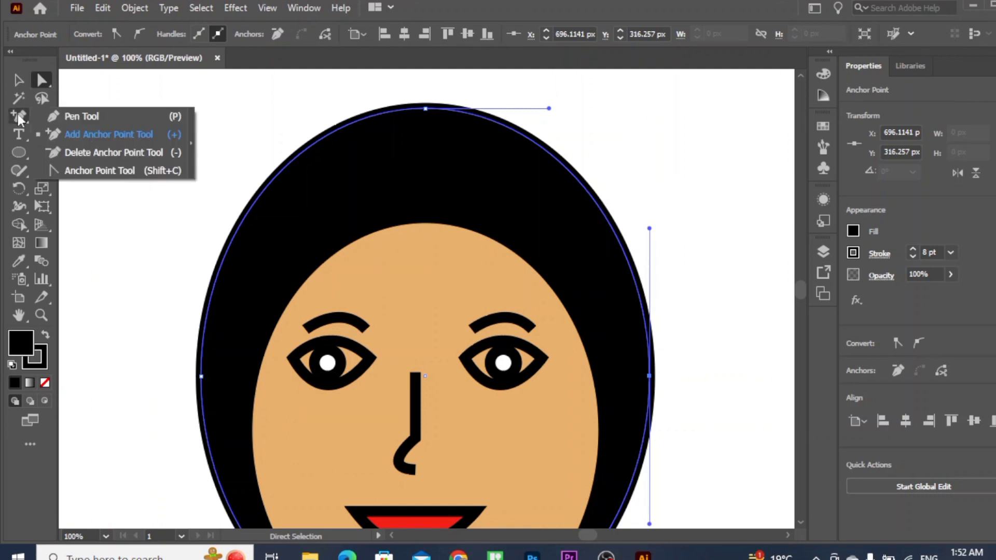
click(70, 134)
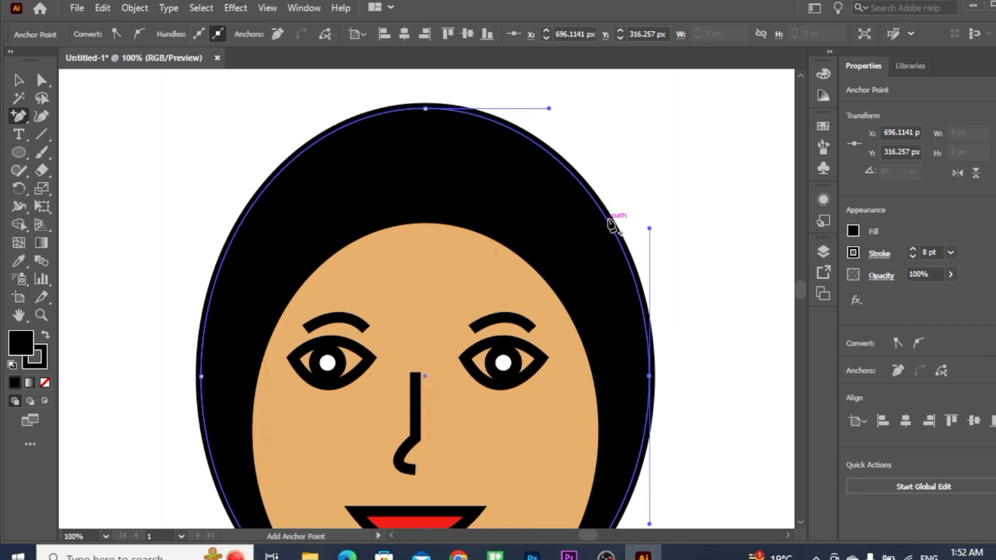
click(607, 218)
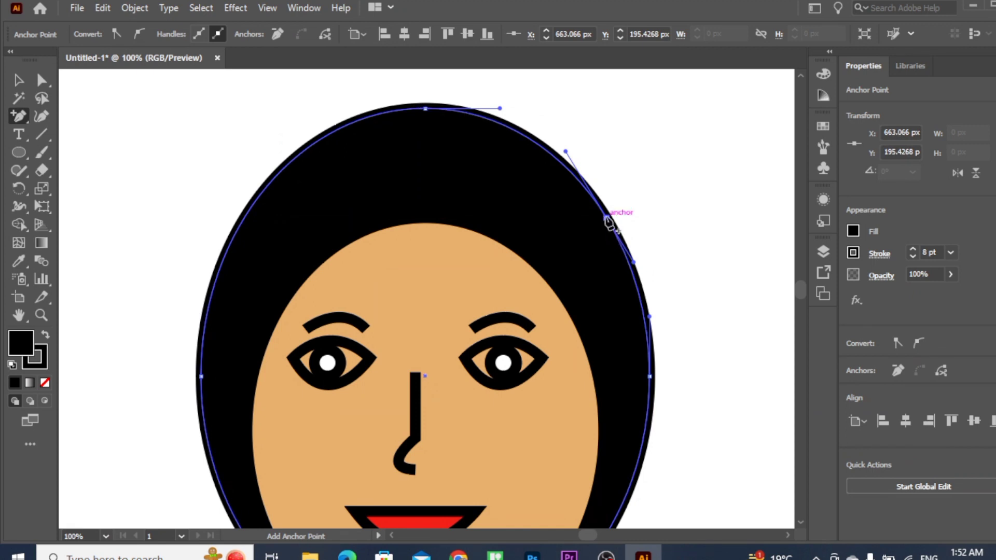
click(607, 220)
click(626, 296)
Move the added upper-right anchor point outward to about X 676, Y 192 px using Direct Selection.
click(19, 116)
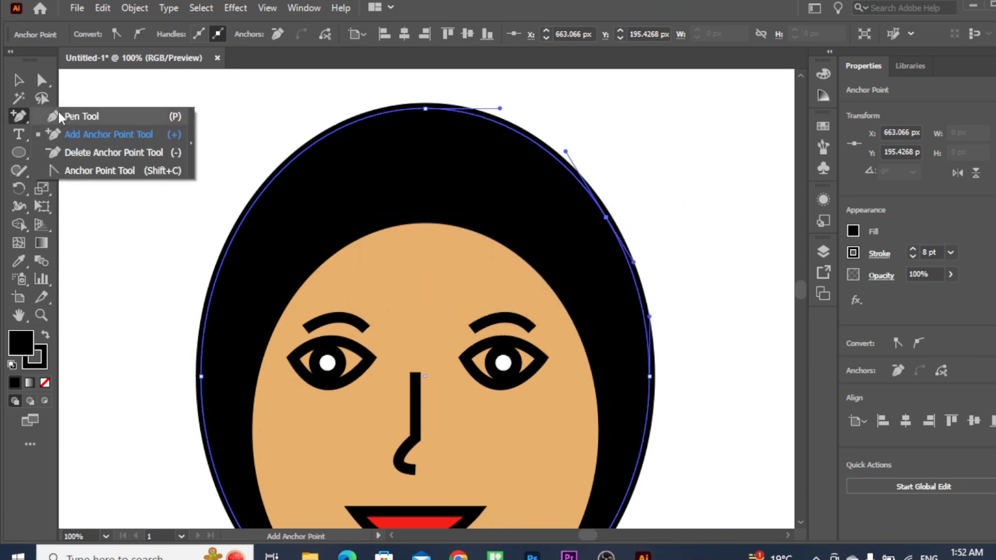
click(70, 118)
click(42, 78)
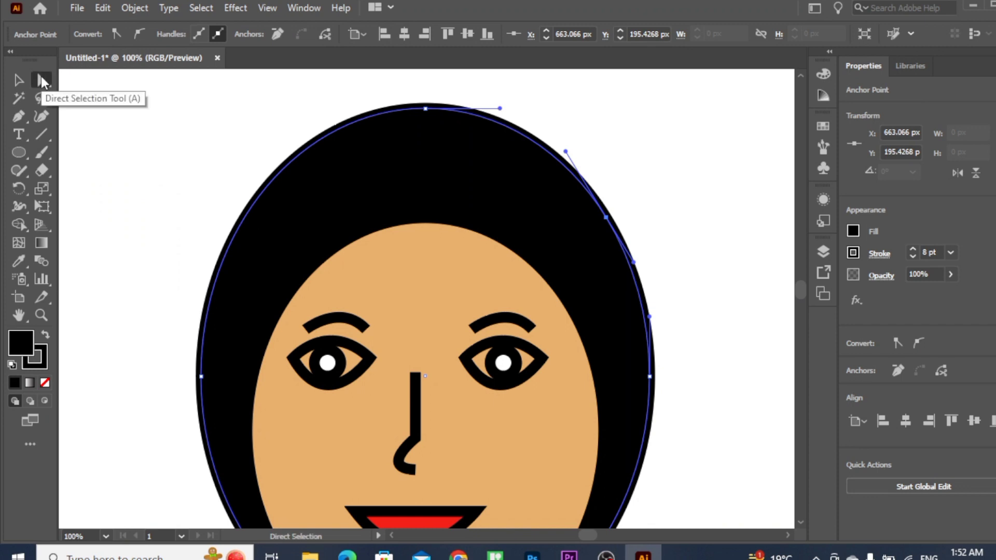
drag(605, 218, 626, 218)
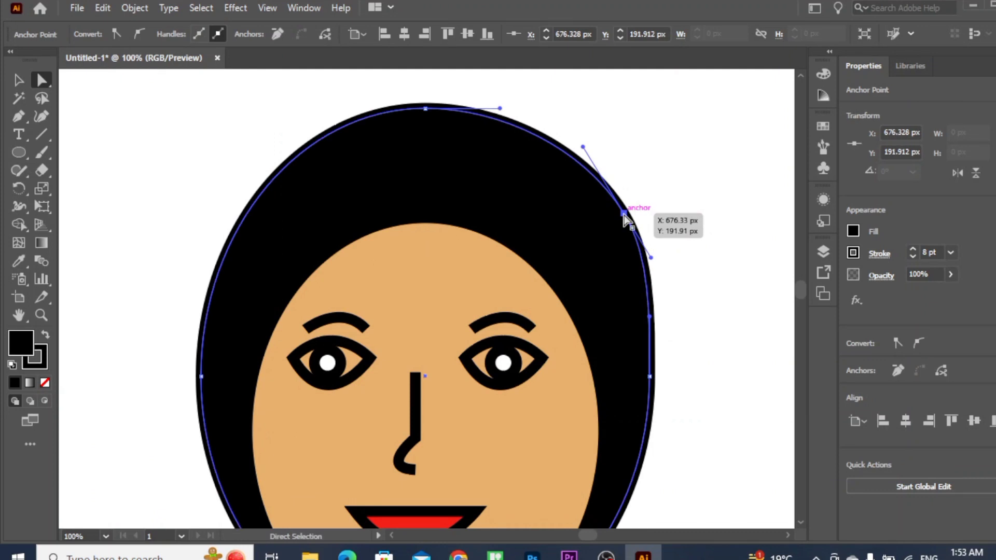
Try pulling the upper handle of the added upper-right anchor outward and undo all edits back to the plain black ellipse.
key(ctrl+z)
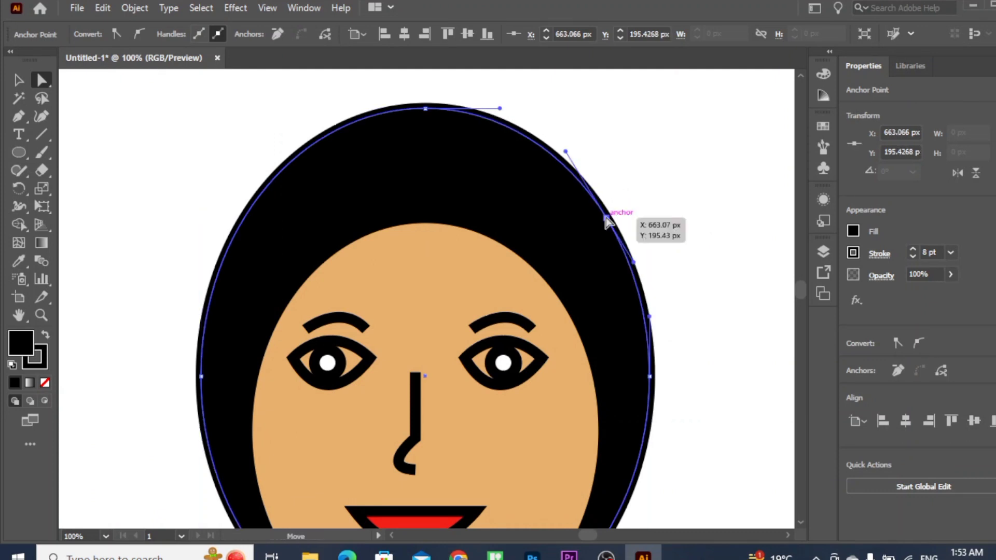
click(559, 165)
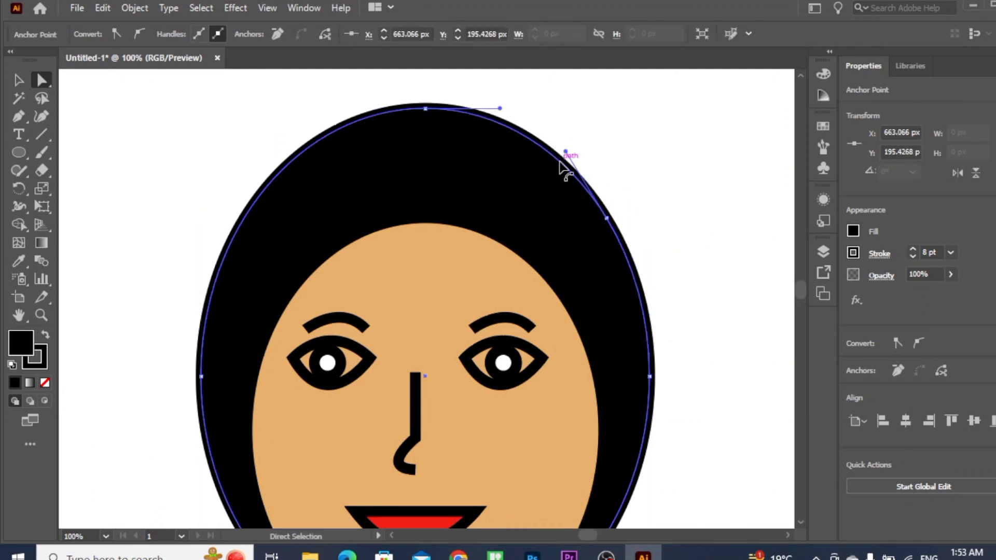
drag(562, 167, 575, 151)
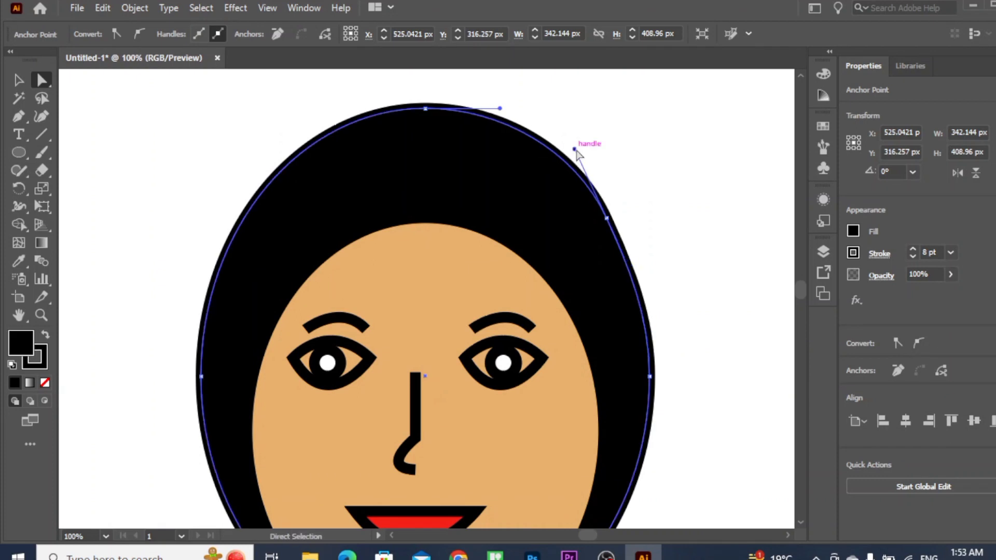
key(ctrl+z)
key(ctrl+z)
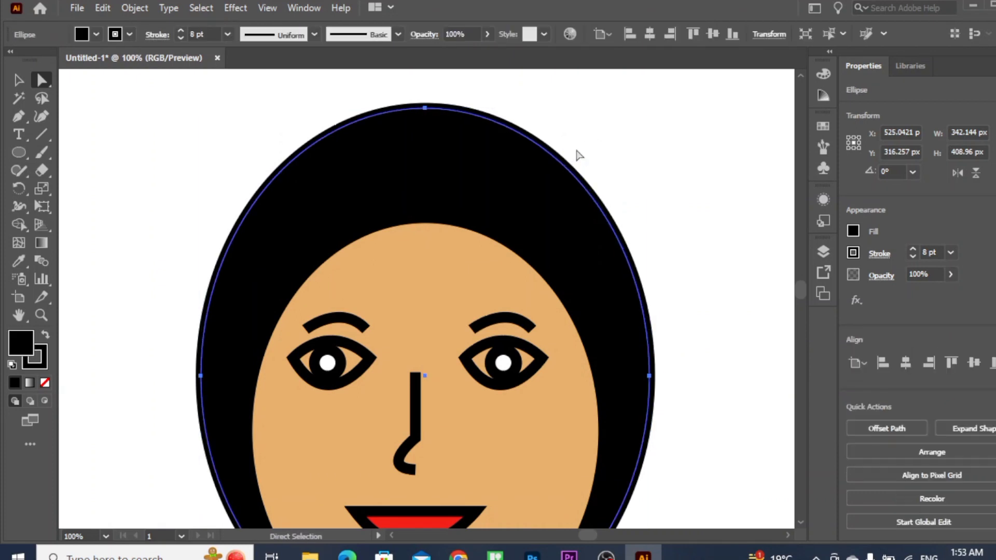
Add an anchor point on the black outer ellipse's upper-left curve at about X 392, Y 188 px.
key(ctrl+a)
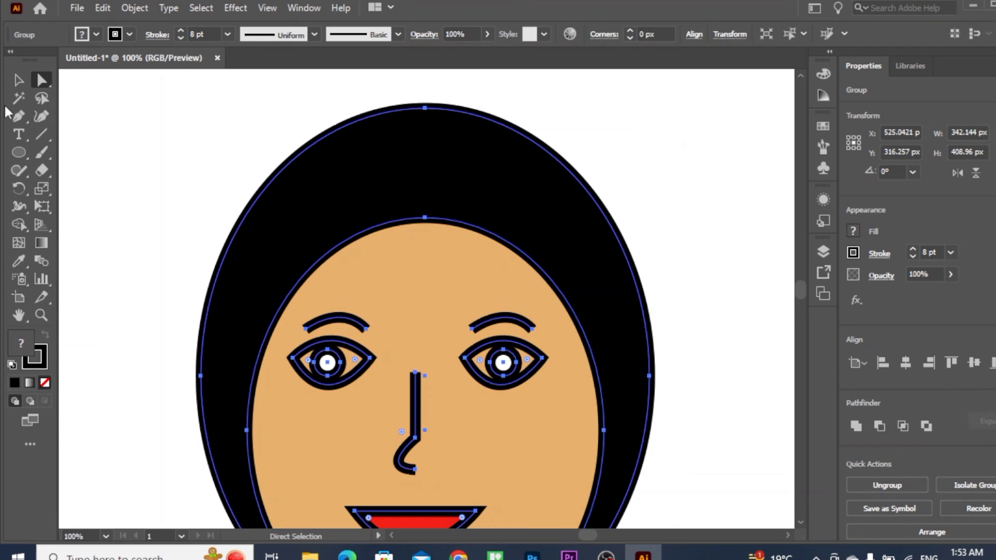
click(14, 122)
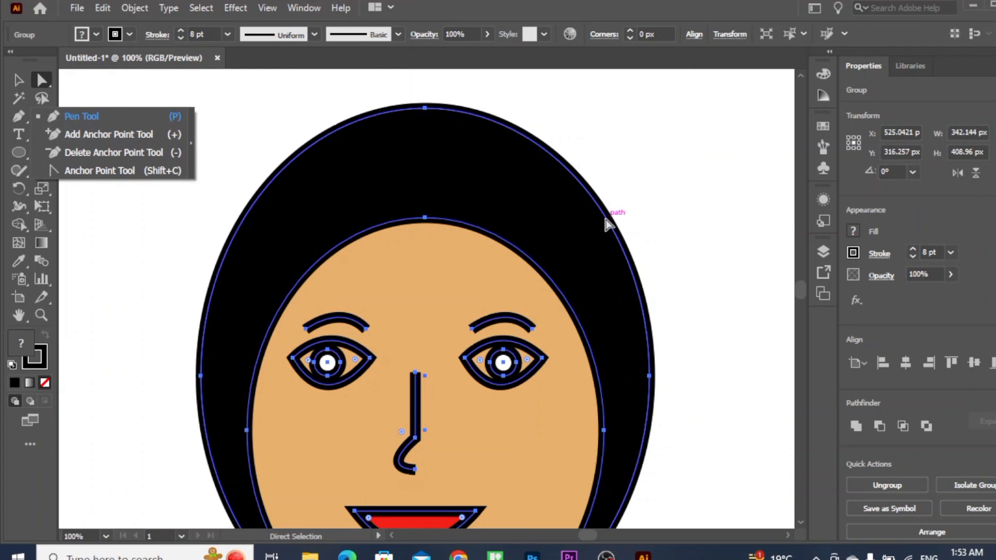
click(40, 79)
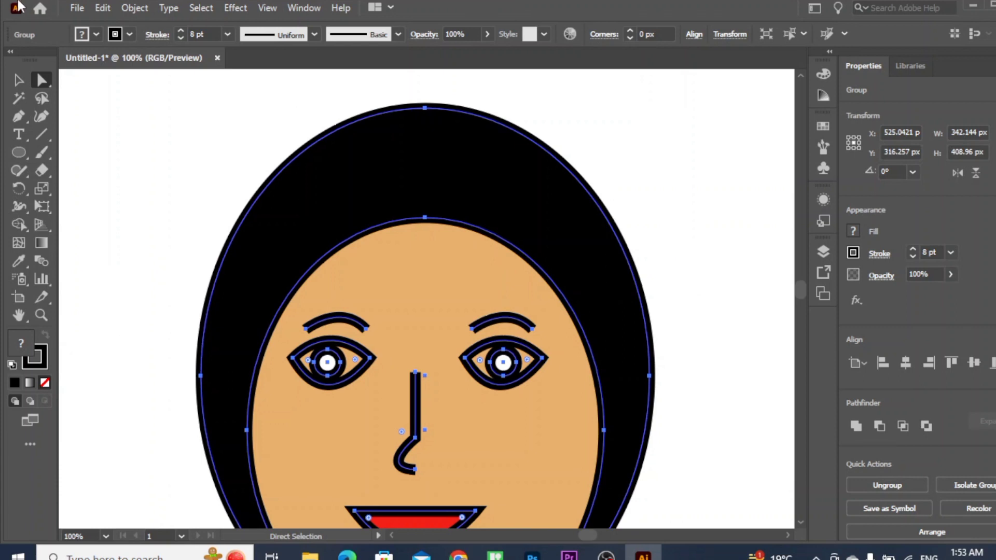
drag(17, 116, 66, 131)
click(603, 218)
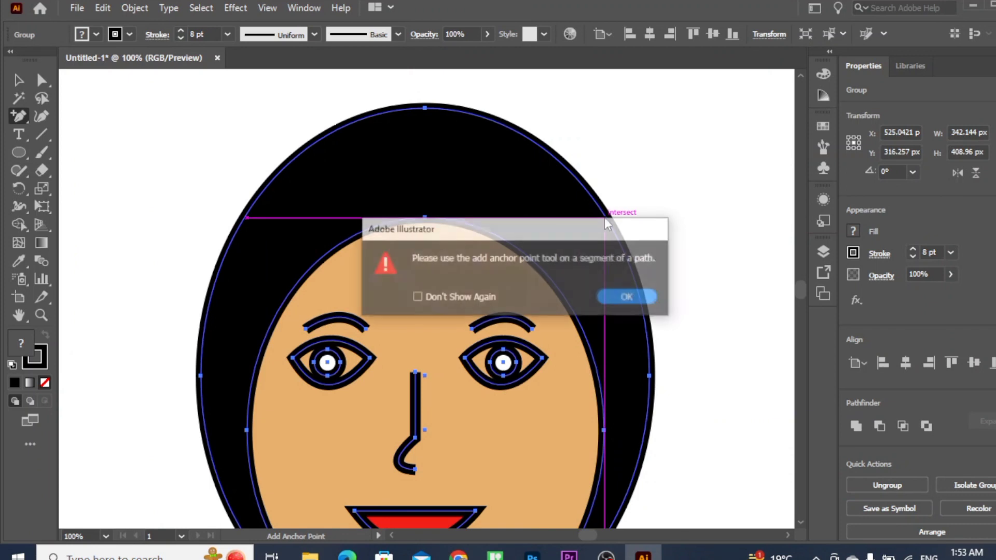
click(617, 299)
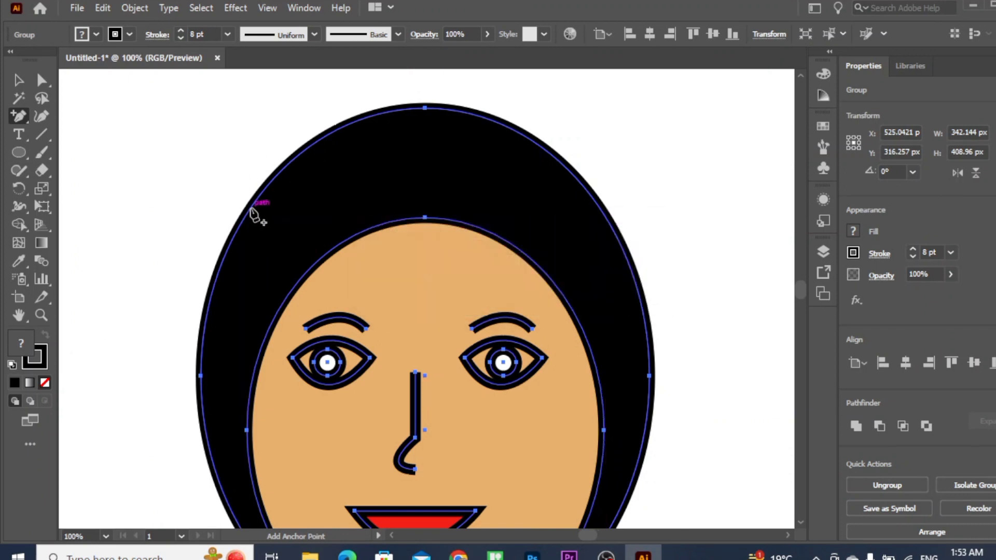
click(250, 208)
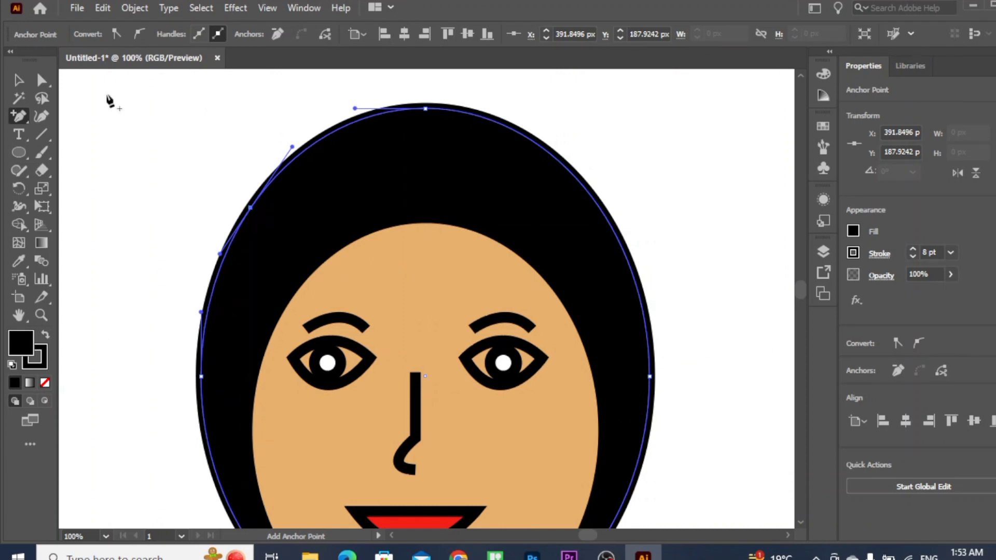
Tilt the upper handle of the black outer ellipse's left anchor slightly inward using Direct Selection.
click(42, 79)
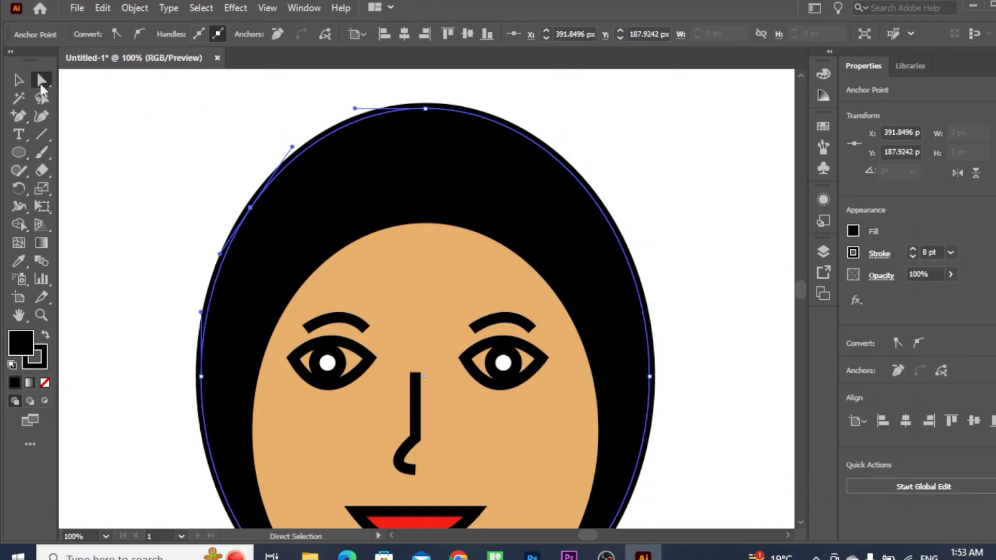
click(26, 82)
click(43, 81)
click(201, 376)
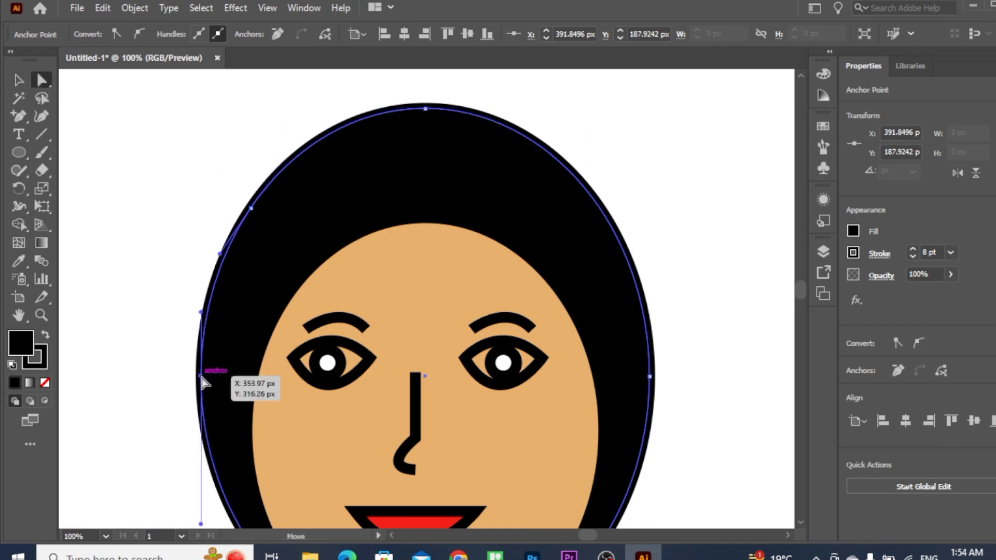
mouse_move(201, 311)
mouse_down()
mouse_move(211, 325)
mouse_move(200, 300)
mouse_move(216, 322)
mouse_move(206, 303)
mouse_up()
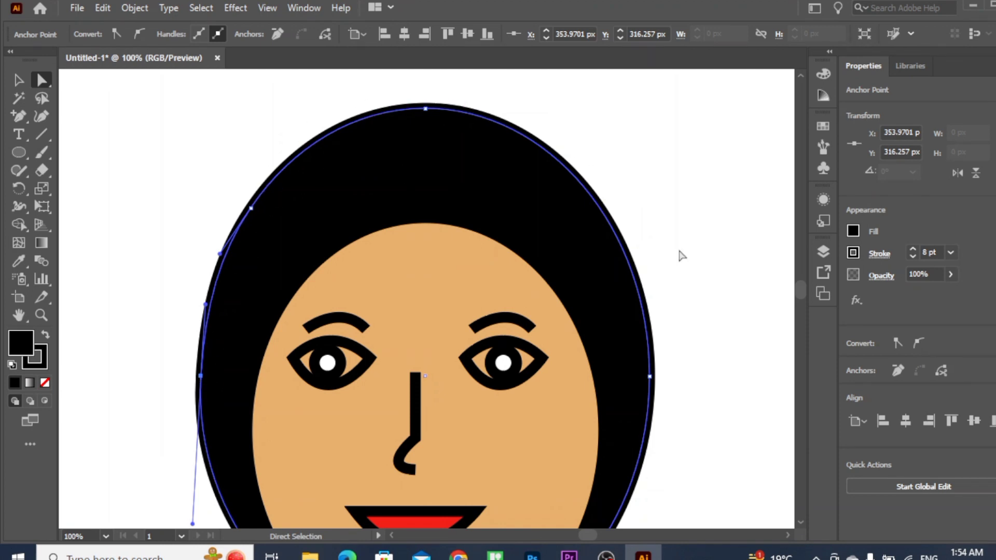
Remove the added upper-left anchor point from the black outer ellipse with the Delete Anchor Point tool.
click(251, 208)
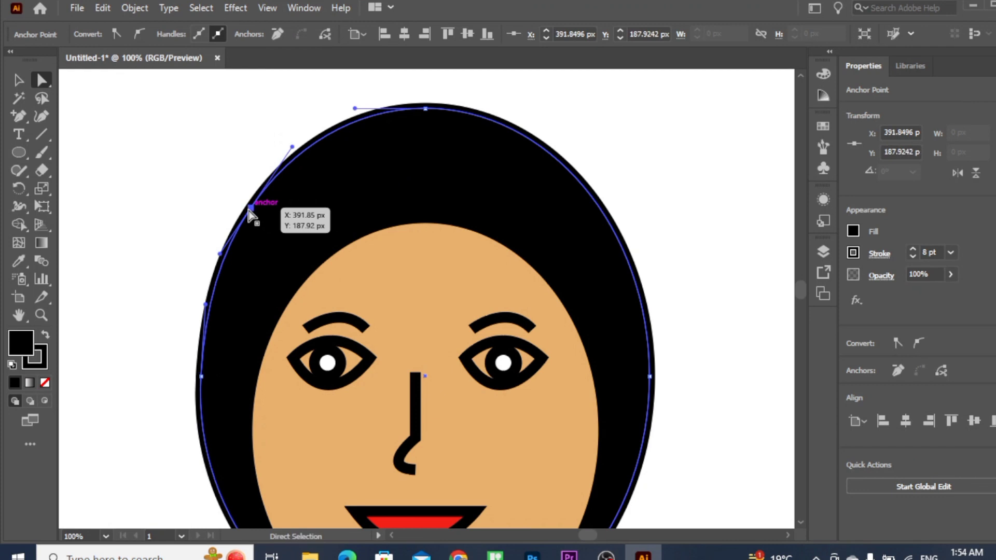
click(16, 115)
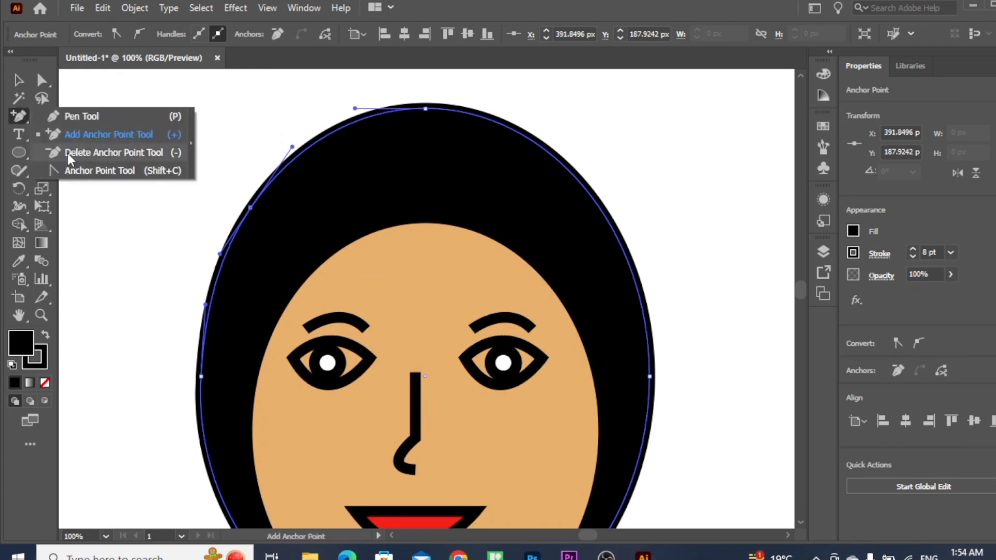
click(104, 147)
click(250, 208)
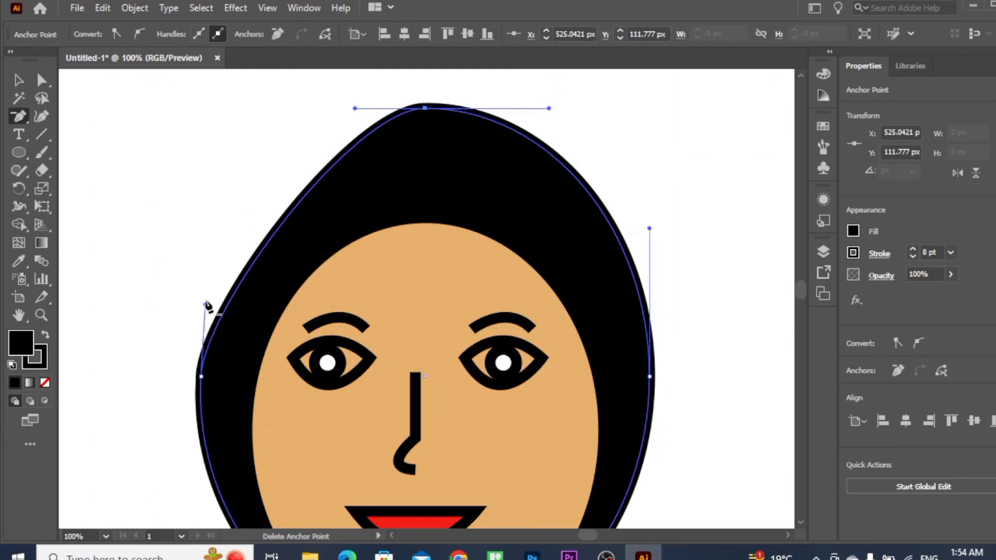
Try pulling the left anchor's upper handle and the top anchor's left handle outward, undoing each change.
click(42, 80)
click(40, 81)
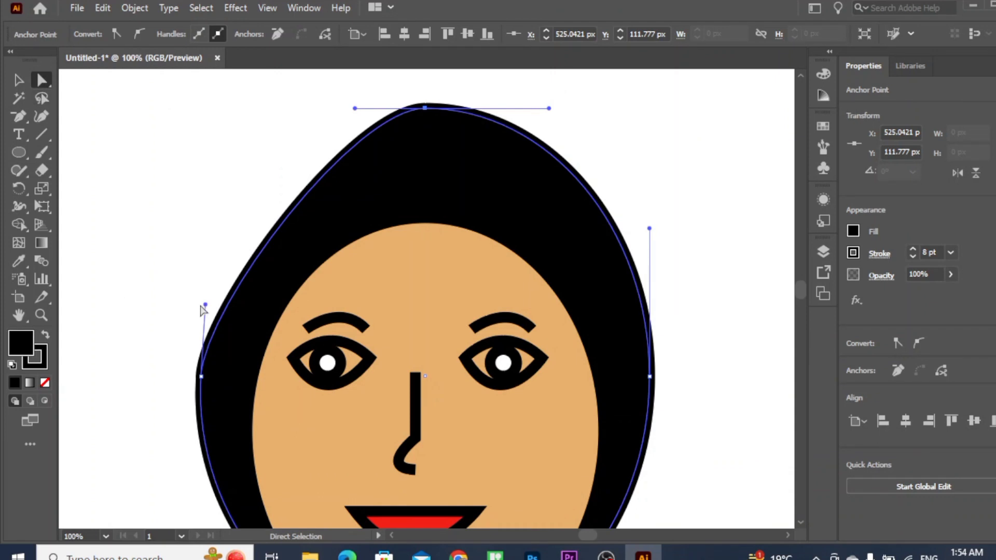
drag(204, 305, 176, 283)
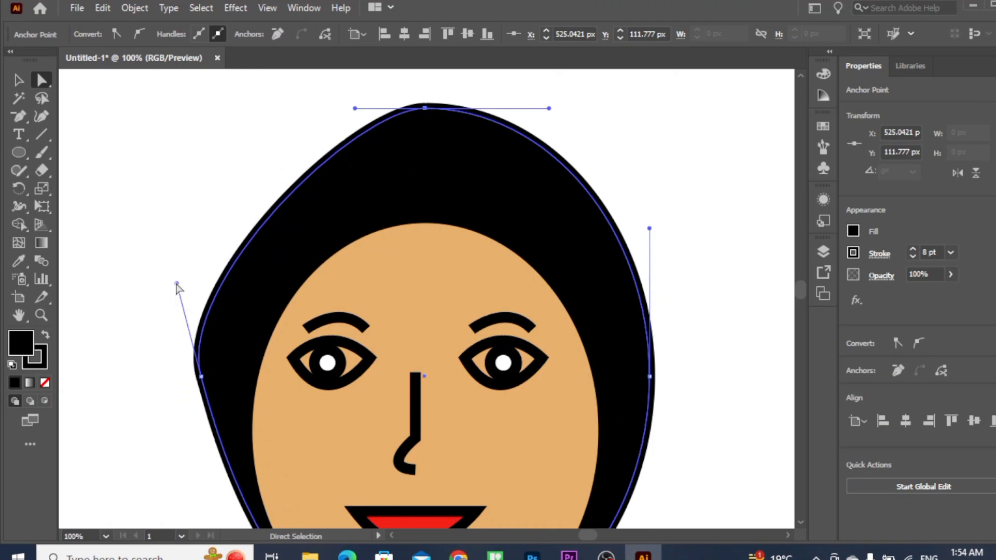
key(ctrl+z)
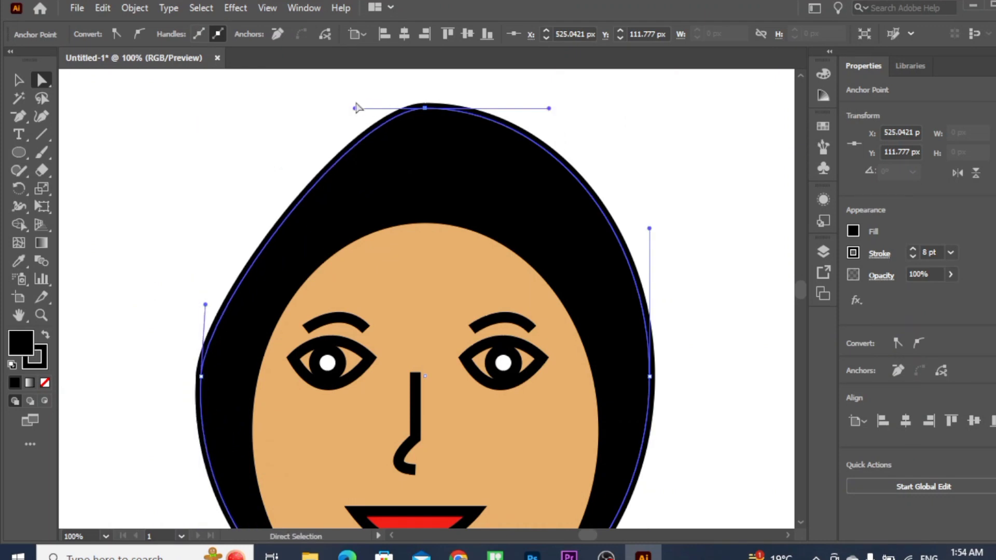
drag(354, 108, 358, 192)
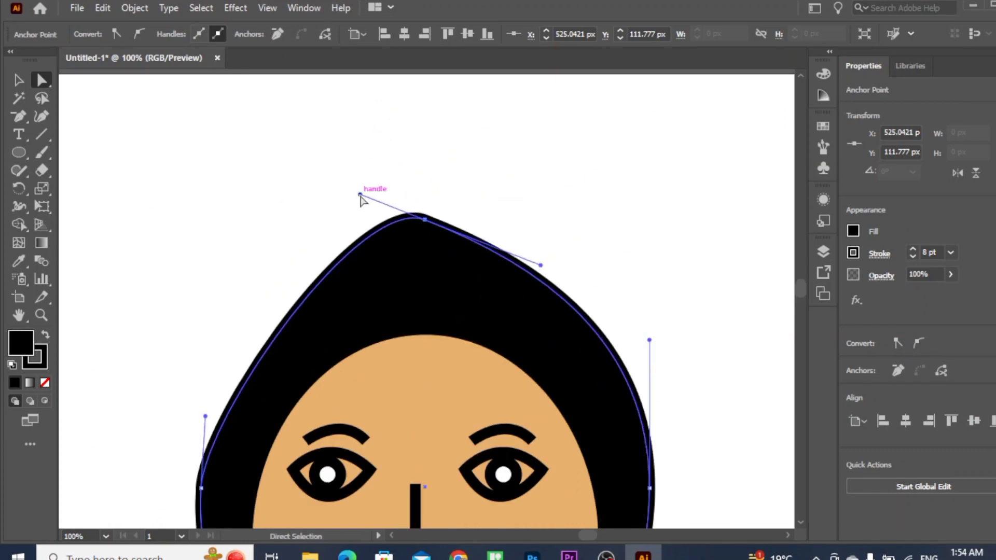
key(ctrl)
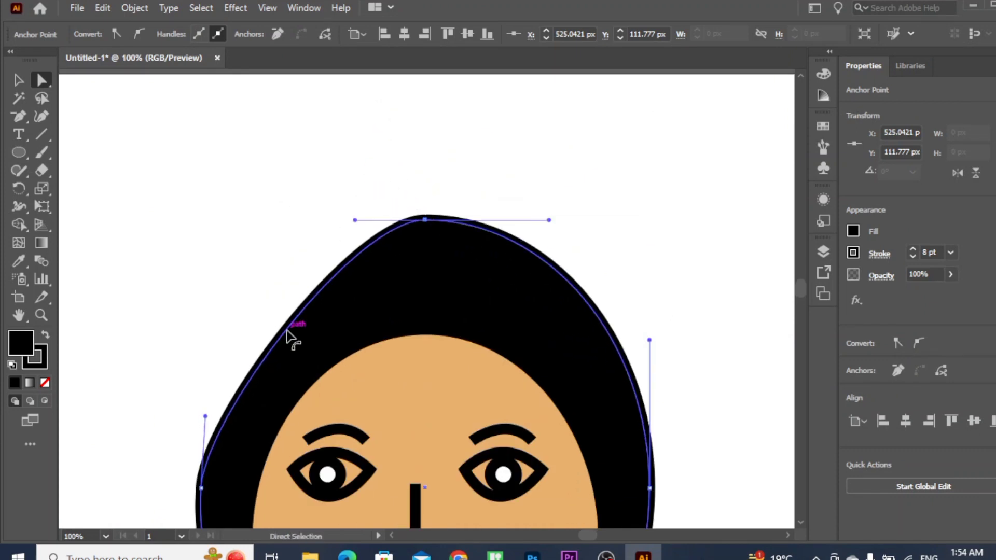
Round out the black shape's upper-left curve by bending the segment, lengthening the left anchor's upper handle and leveling the top anchor's handles.
drag(287, 332, 279, 307)
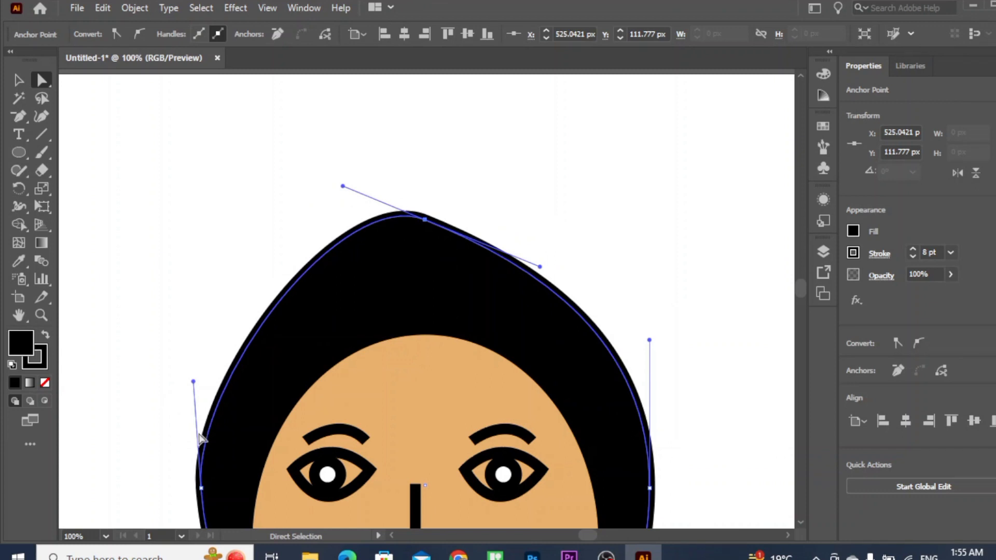
drag(185, 397, 189, 316)
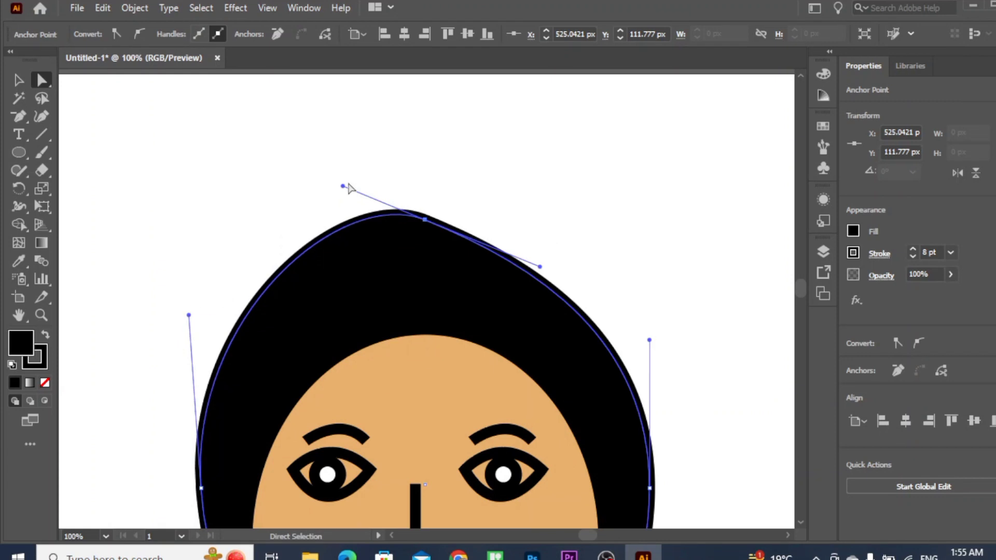
drag(342, 187, 318, 214)
key(ctrl+minus)
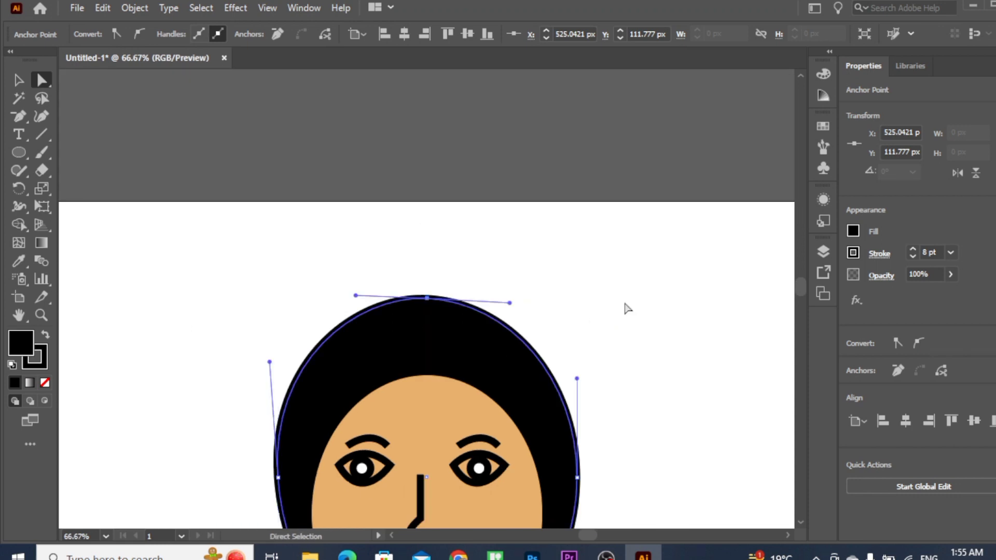
scroll(798, 289, down, 4)
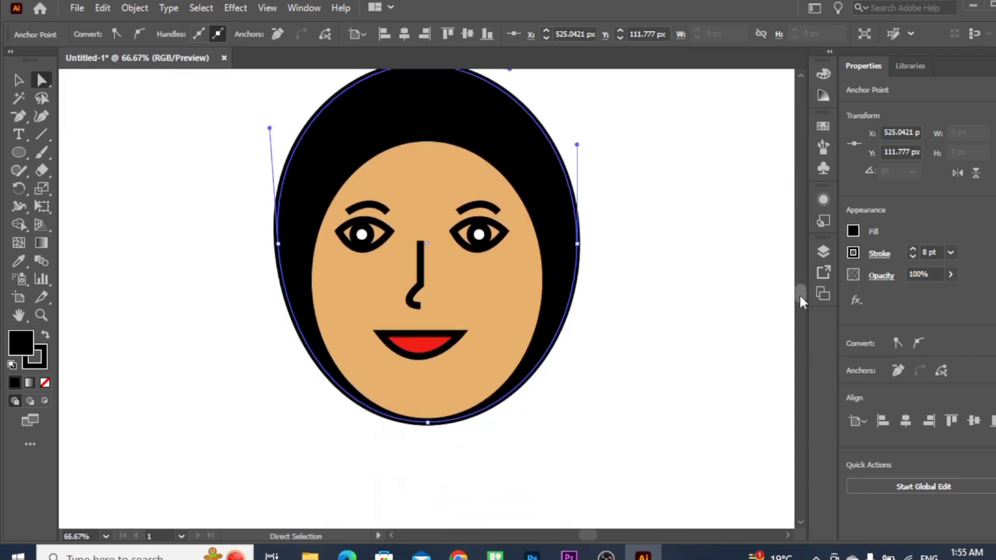
scroll(799, 291, up, 2)
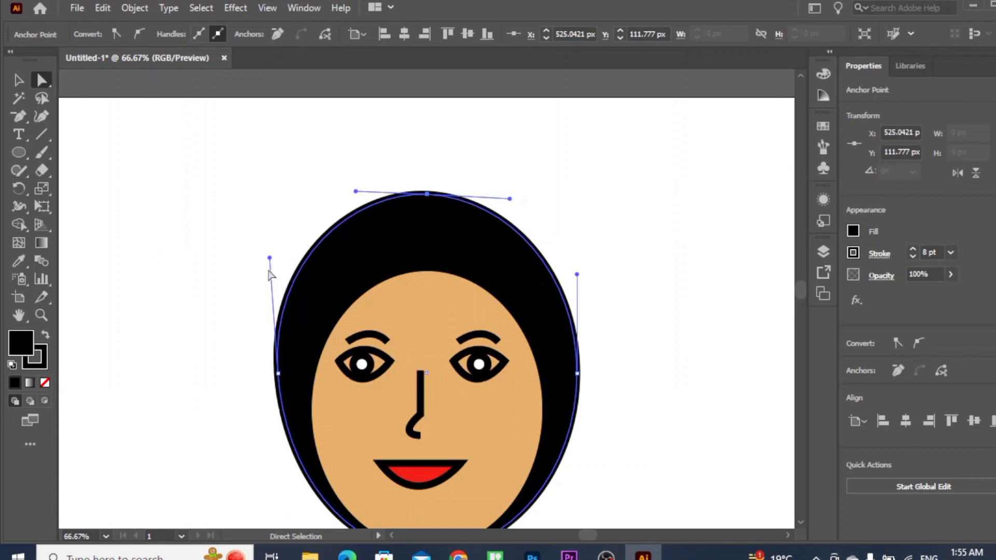
Convert the black outer ellipse's top anchor into a sharp corner with the Anchor Point tool.
drag(19, 117, 46, 124)
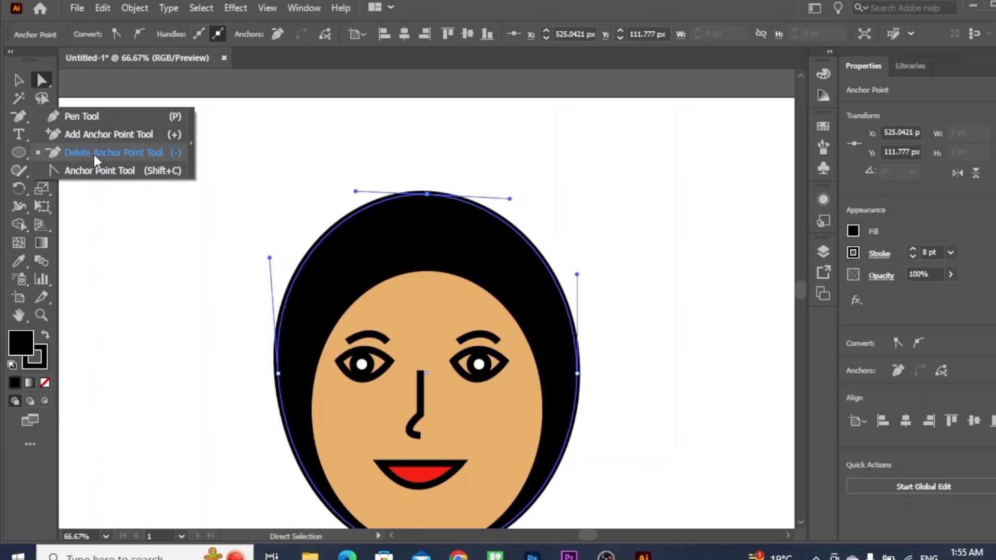
click(96, 171)
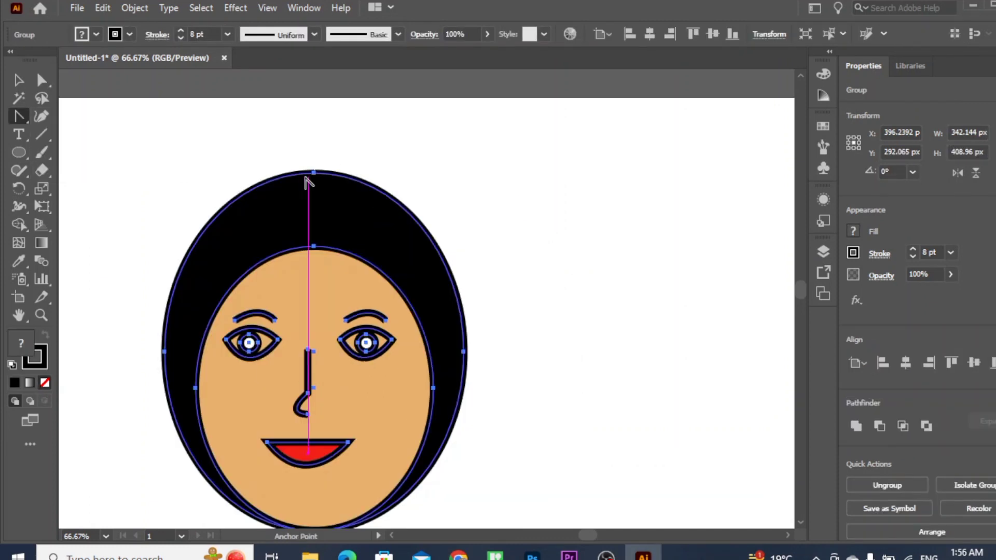
mouse_move(314, 172)
mouse_down()
mouse_move(316, 200)
mouse_move(314, 173)
mouse_up()
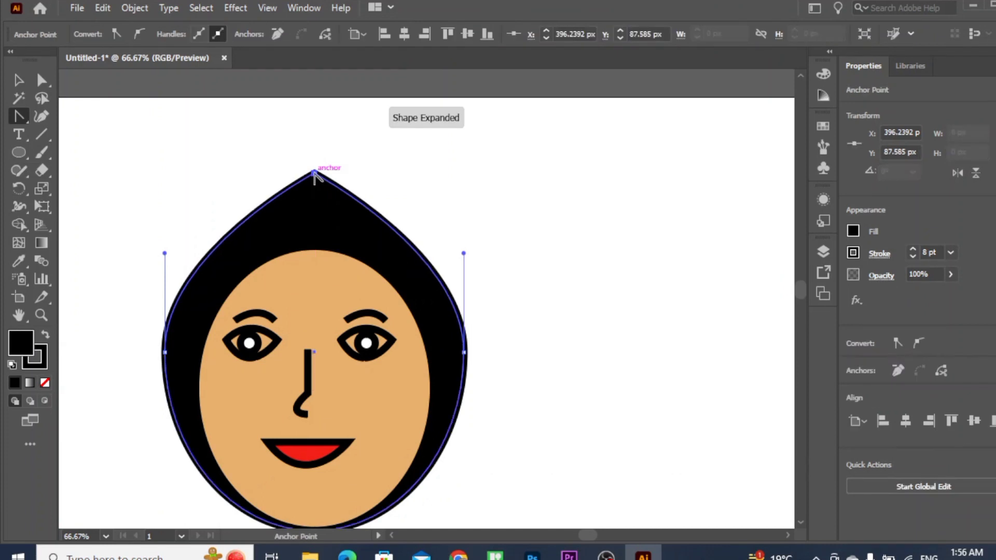
Try reshaping the black shape's right anchor handles and upper-right segment with the Anchor Point tool, and undo those edits.
drag(467, 352, 464, 233)
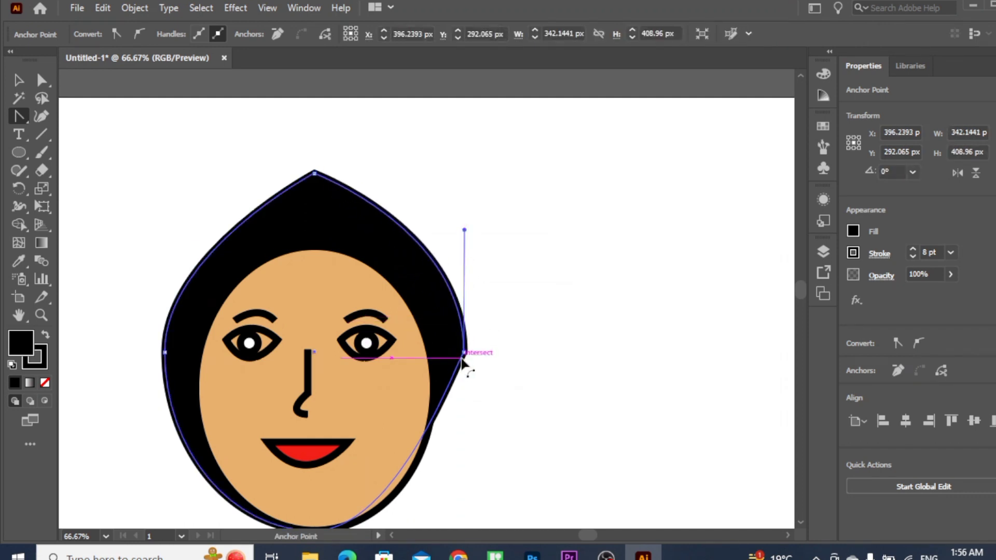
mouse_move(464, 353)
mouse_down()
mouse_move(474, 383)
mouse_move(470, 366)
mouse_up()
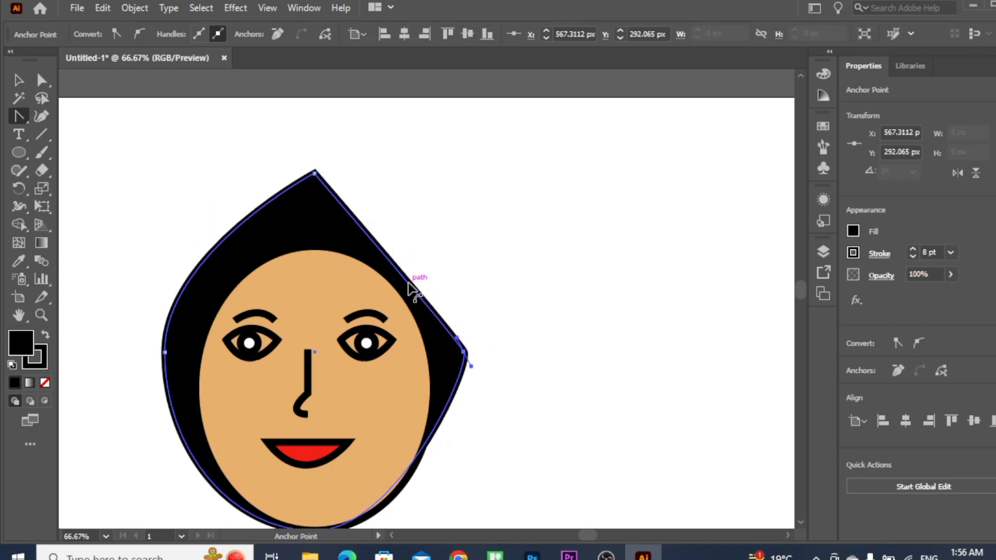
drag(407, 282, 451, 256)
key(ctrl+z)
key(ctrl+z)
key(ctrl+z)
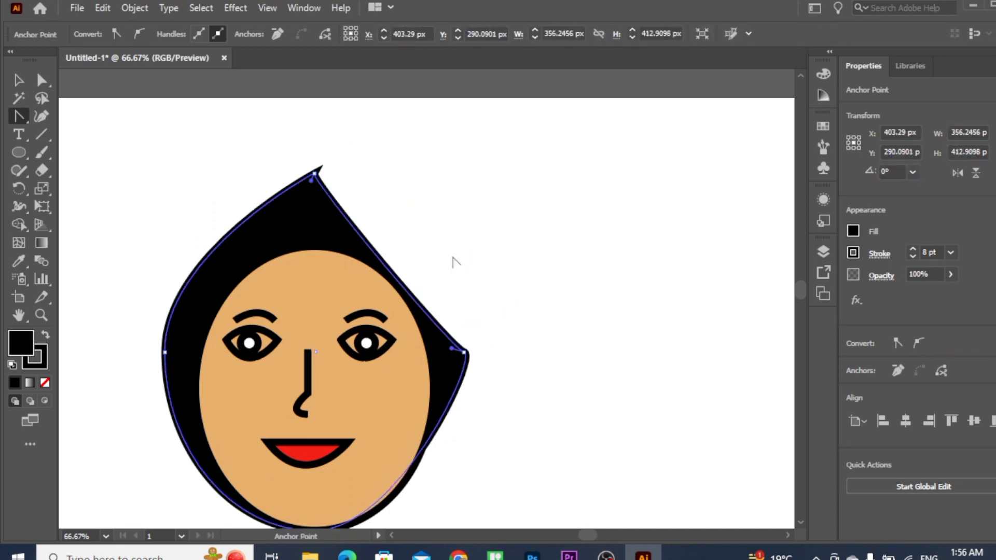
key(ctrl+z)
key(ctrl+z)
key(ctrl+z)
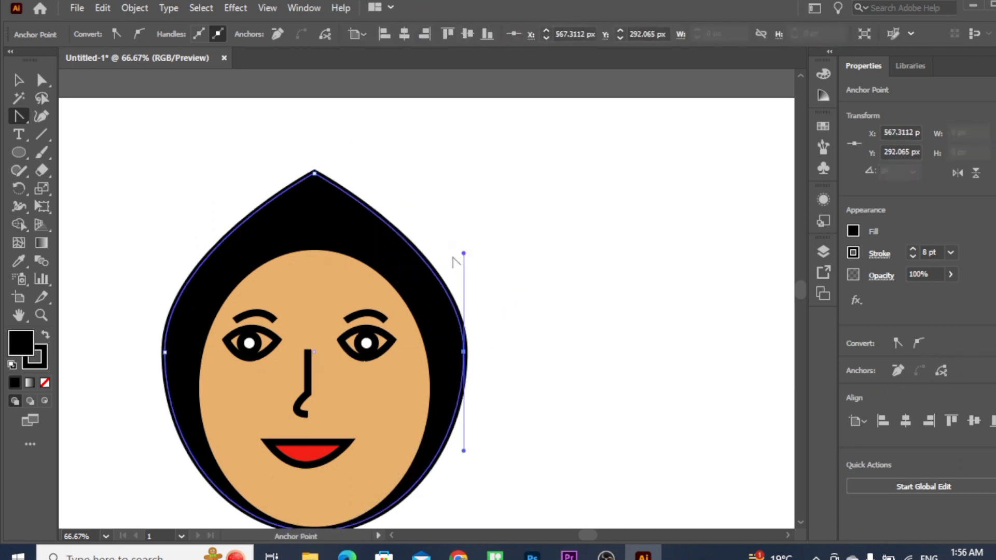
Reshape the top of the black outer shape into a smooth curve.
mouse_move(232, 173)
mouse_down()
mouse_move(162, 172)
mouse_move(228, 164)
mouse_move(219, 210)
mouse_move(216, 167)
mouse_up()
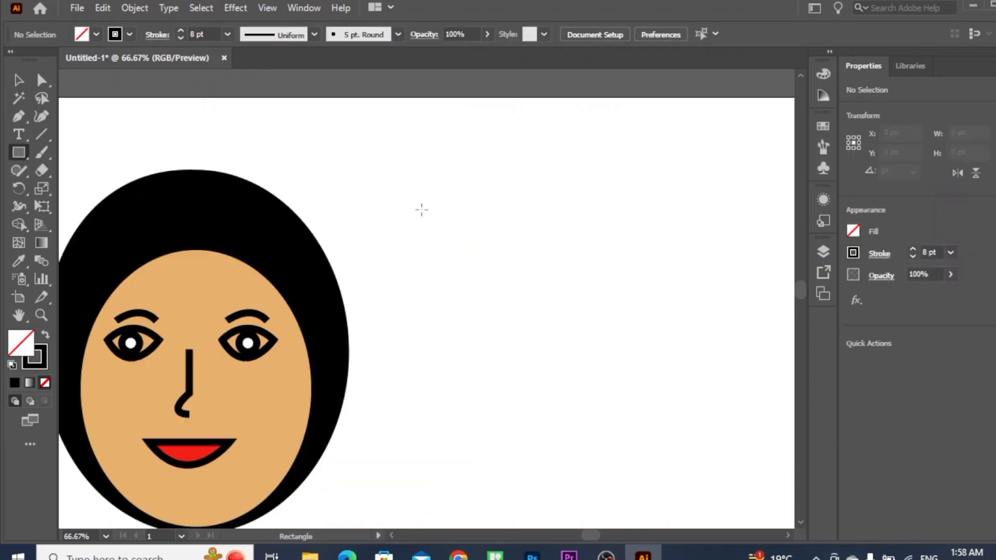
Draw an unfilled rectangle about 378 by 241 px with an 8 pt black stroke in the empty area beside the face.
drag(422, 209, 751, 419)
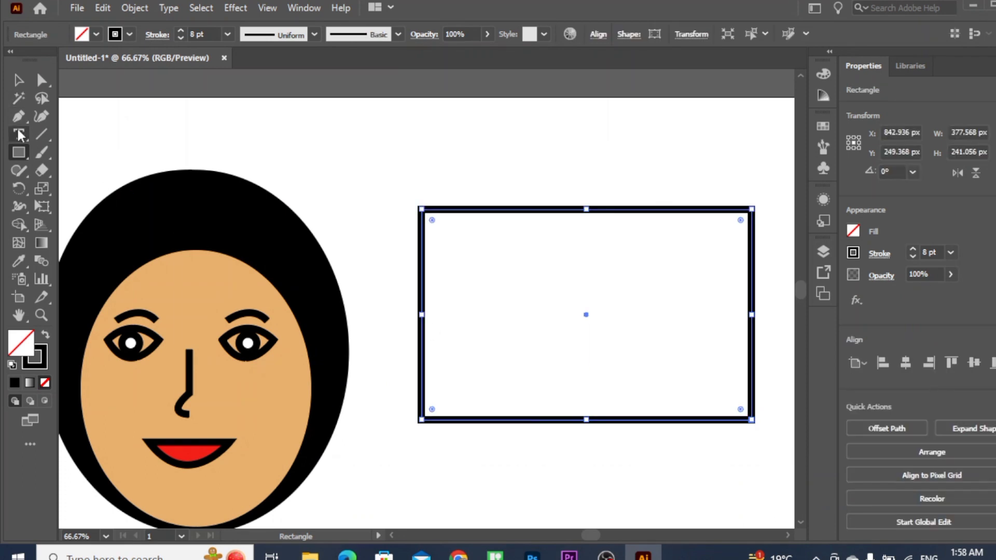
Add an anchor point at the middle of the rectangle's top edge with the Add Anchor Point tool.
click(14, 124)
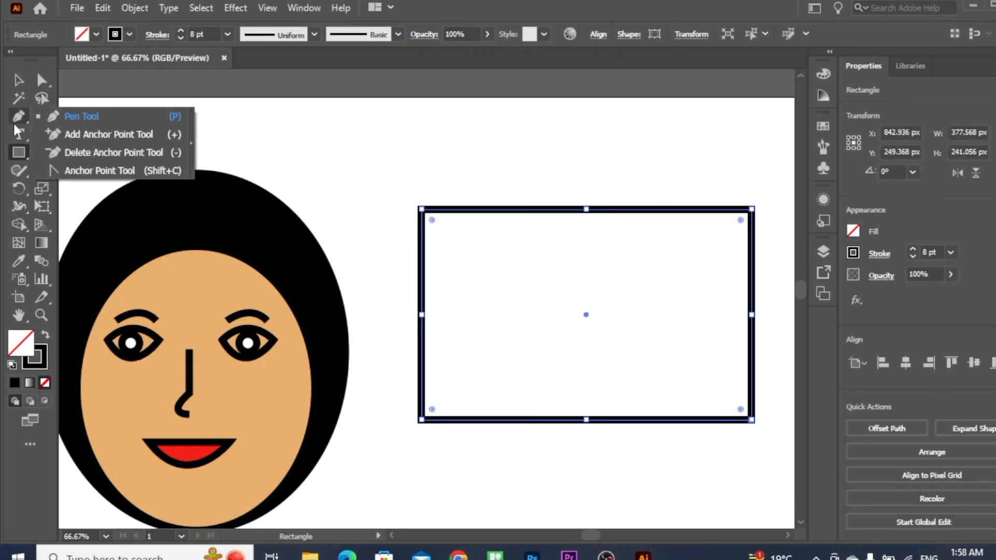
click(73, 134)
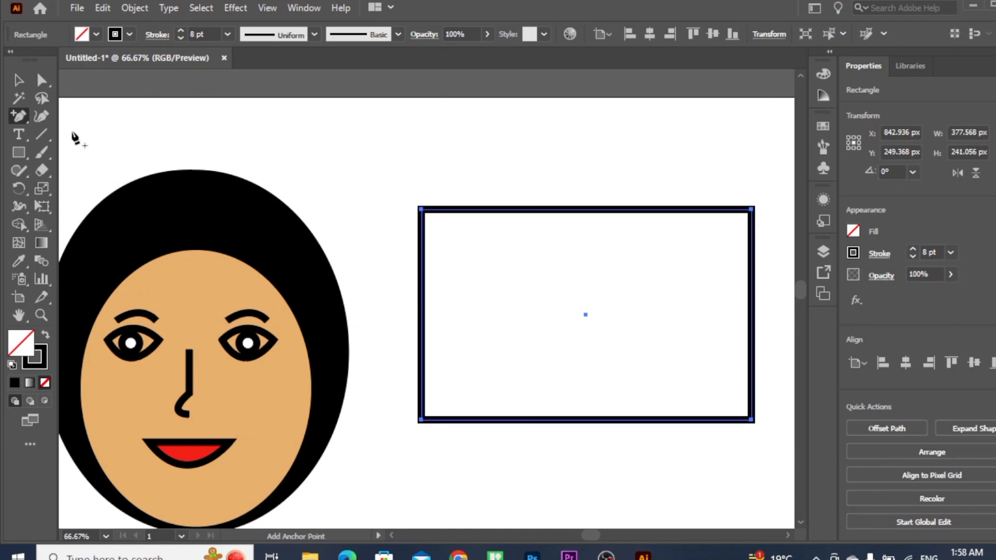
click(586, 211)
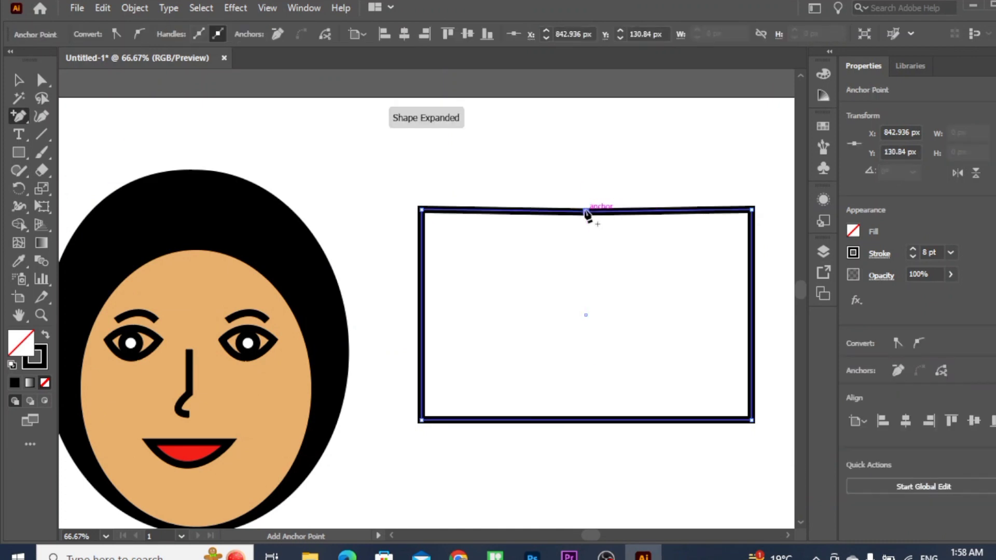
Nudge the new top-edge anchor straight down to about Y 250 px, forming a V-shaped notch in the rectangle.
key(Down)
key(Down)
key(Down)
key(Down)
key(Down)
key(Down)
key(Down)
key(Down)
key(Down)
key(Down)
key(Down)
key(Down)
key(Down)
key(Down)
key(Down)
key(Down)
key(Down)
key(Down)
key(Down)
key(Down)
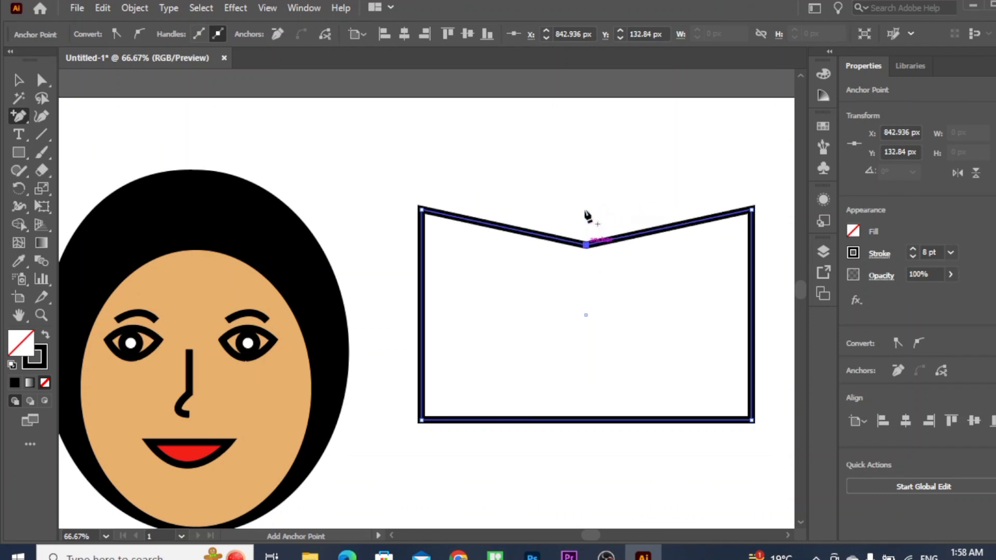
key(Down)
key(Down)
key(Down)
key(Down)
key(Down)
key(Down)
key(Down)
key(Down)
key(Down)
key(Down)
key(Down)
key(Down)
key(Down)
key(Down)
key(Down)
key(Down)
key(Down)
key(Down)
key(Down)
key(Down)
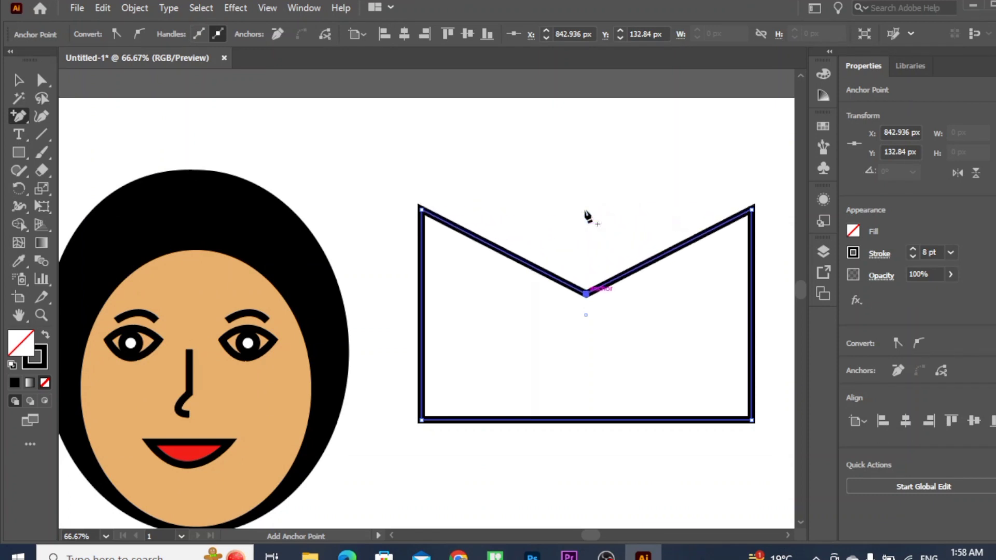
key(Down)
key(Down)
key(Down)
key(Down)
key(Down)
key(Down)
key(Down)
key(Down)
key(Down)
key(Down)
key(Down)
key(Down)
key(Down)
key(Down)
key(Down)
key(Down)
key(Down)
key(Down)
key(Down)
key(Down)
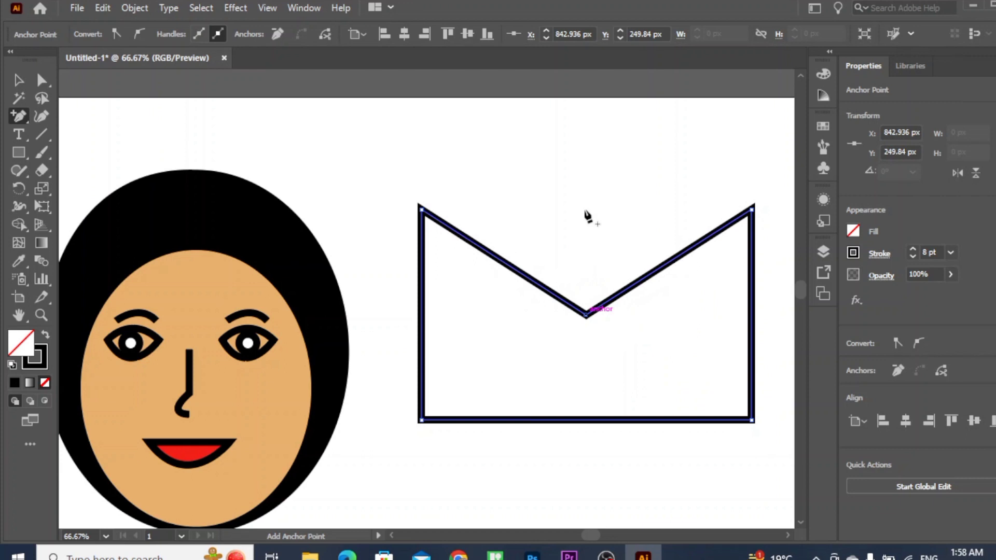
Nudge the middle anchor straight up to about Y 67 px, forming a roof-like peak above the rectangle's upper corners.
key(Up)
key(Up)
key(Up)
key(Up)
key(Up)
key(Up)
key(Up)
key(Up)
key(Up)
key(Up)
key(Up)
key(Up)
key(Up)
key(Up)
key(Up)
key(Up)
key(Up)
key(Up)
key(Up)
key(Up)
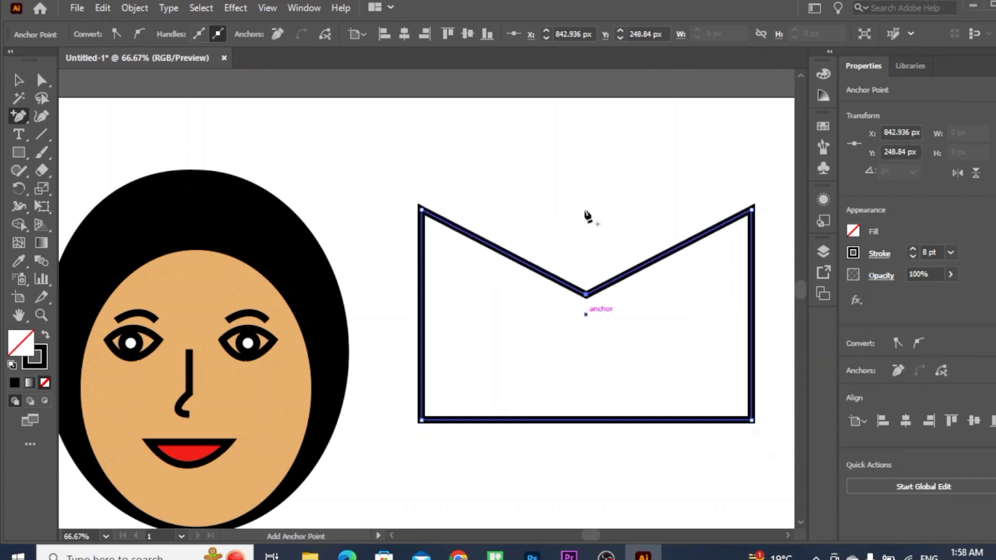
key(Up)
key(Up)
key(Up)
key(Up)
key(Up)
key(Up)
key(Up)
key(Up)
key(Up)
key(Up)
key(Up)
key(Up)
key(Up)
key(Up)
key(Up)
key(Up)
key(Up)
key(Up)
key(Up)
key(Up)
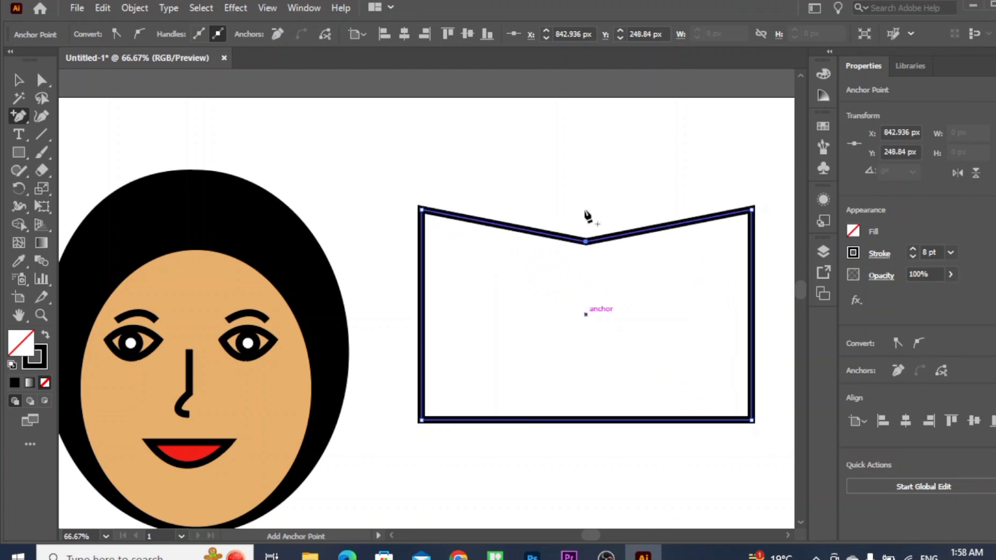
key(Up)
key(Up)
key(Up)
key(Up)
key(Up)
key(Up)
key(Up)
key(Up)
key(Up)
key(Up)
key(Up)
key(Up)
key(Up)
key(Up)
key(Up)
key(Up)
key(Up)
key(Up)
key(Up)
key(Up)
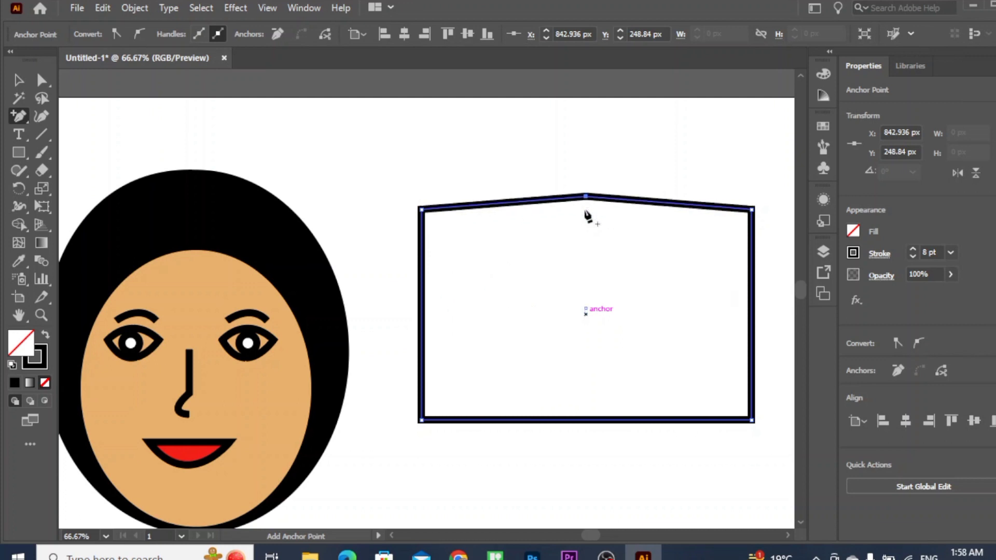
key(Up)
key(Up)
key(Up)
key(Up)
key(Up)
key(Up)
key(Up)
key(Up)
key(Up)
key(Up)
key(Up)
key(Up)
key(Up)
key(Up)
key(Up)
key(Up)
key(Up)
key(Up)
key(Up)
key(Up)
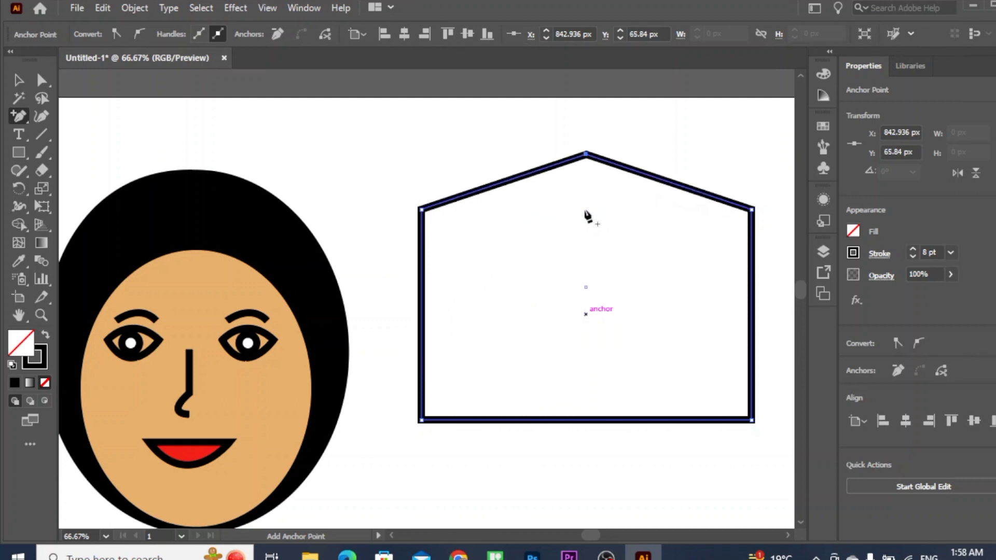
key(Down)
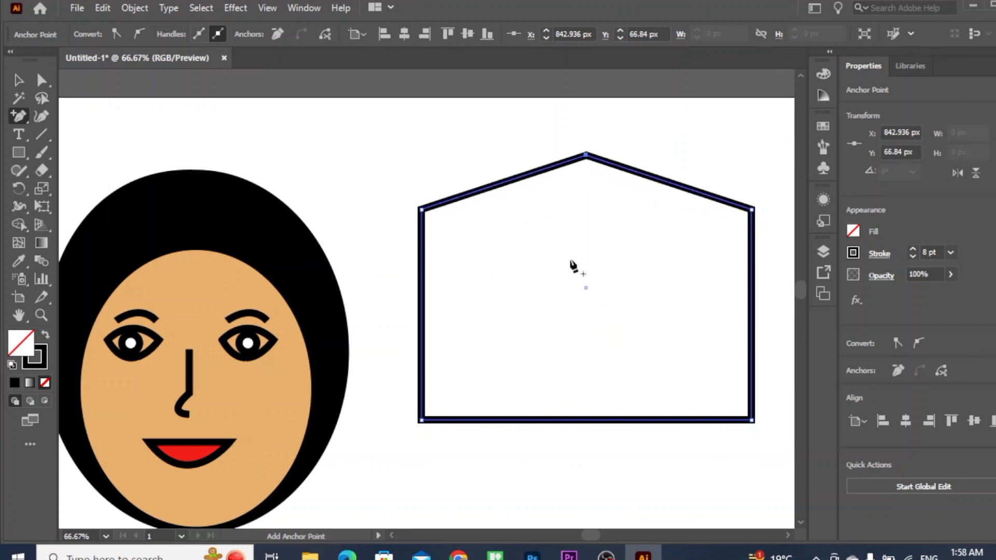
Nudge the outline's middle top anchor straight down to about Y 250 px, forming a deep V-shaped notch.
key(Down)
key(Down)
key(Down)
key(Down)
key(Down)
key(Down)
key(Down)
key(Down)
key(Down)
key(Down)
key(Down)
key(Down)
key(Down)
key(Down)
key(Down)
key(Down)
key(Down)
key(Down)
key(Down)
key(Down)
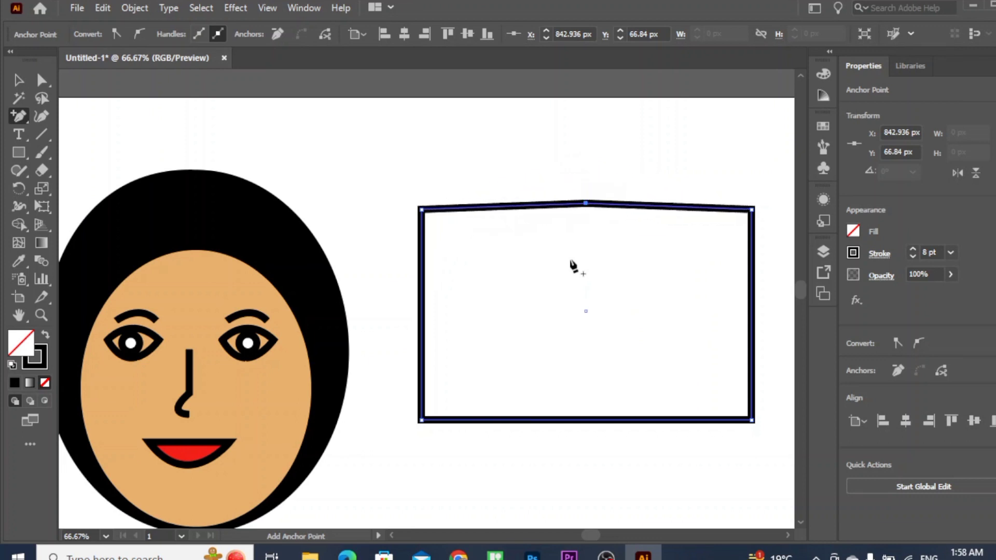
key(Down)
key(Down)
key(Down)
key(Down)
key(Down)
key(Down)
key(Down)
key(Down)
key(Down)
key(Down)
key(Down)
key(Down)
key(Down)
key(Down)
key(Down)
key(Down)
key(Down)
key(Down)
key(Down)
key(Down)
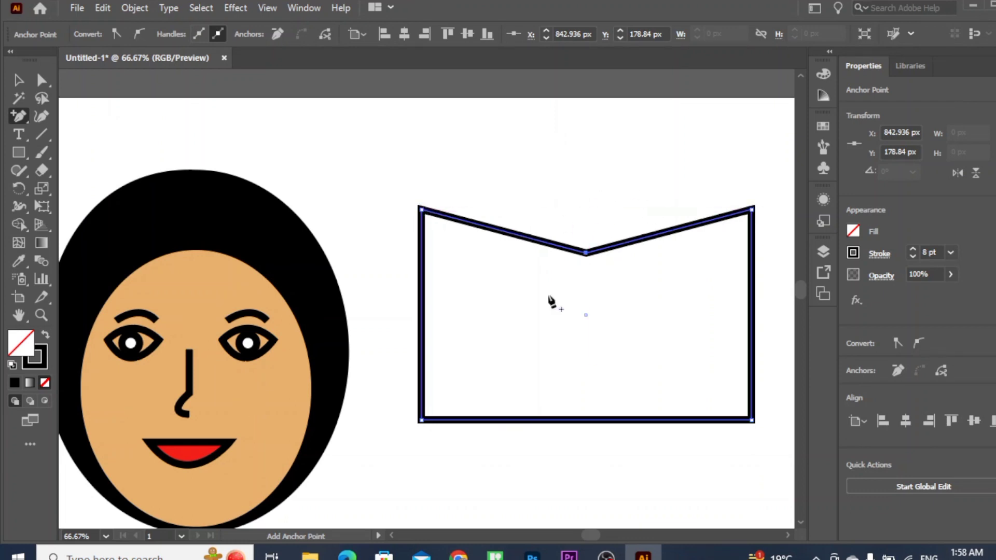
key(Down)
key(Down)
key(Down)
key(Down)
key(Down)
key(Down)
key(Down)
key(Down)
key(Down)
key(Down)
key(Down)
key(Down)
key(Down)
key(Down)
key(Down)
key(Down)
key(Down)
key(Down)
key(Down)
key(Down)
key(Down)
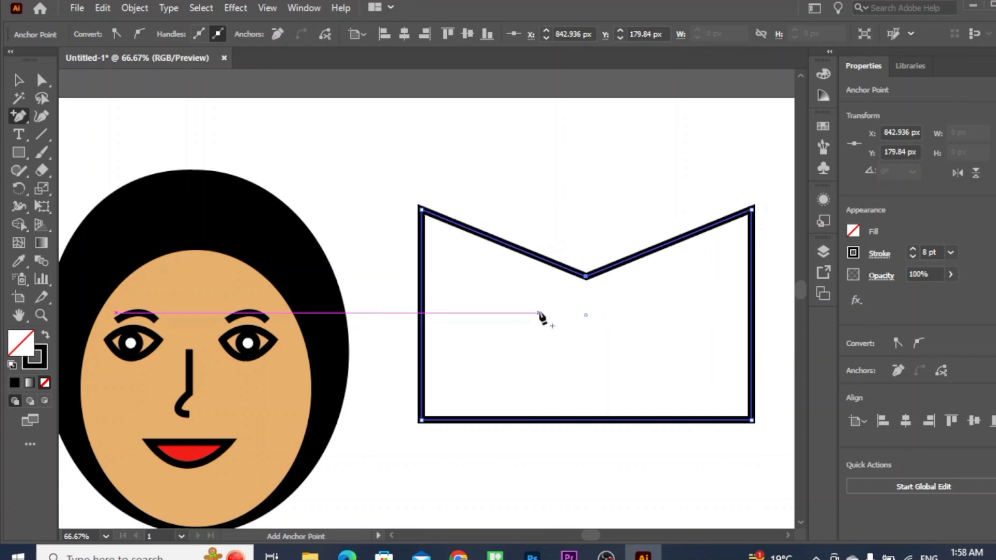
key(Down)
key(Down)
key(Down)
key(Down)
key(Down)
key(Down)
key(Down)
key(Down)
key(Down)
key(Down)
key(Down)
key(Down)
key(Down)
key(Down)
key(Down)
key(Down)
key(Down)
key(Down)
key(Down)
key(Down)
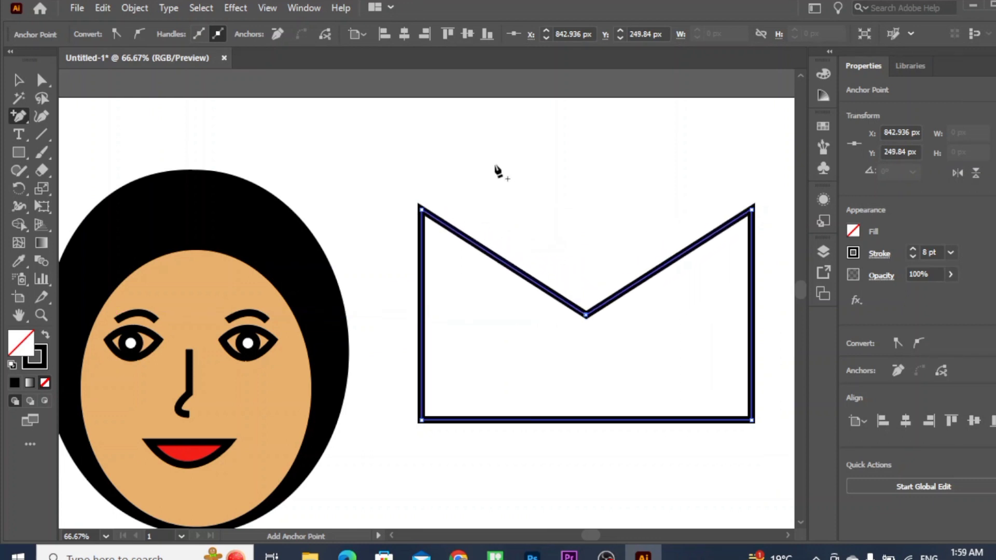
Draw an unfilled rectangle about 378 by 250 px with an 8 pt black stroke over the notched shape, enclosing it like an envelope.
key(p)
drag(20, 153, 55, 149)
drag(424, 201, 750, 419)
click(18, 79)
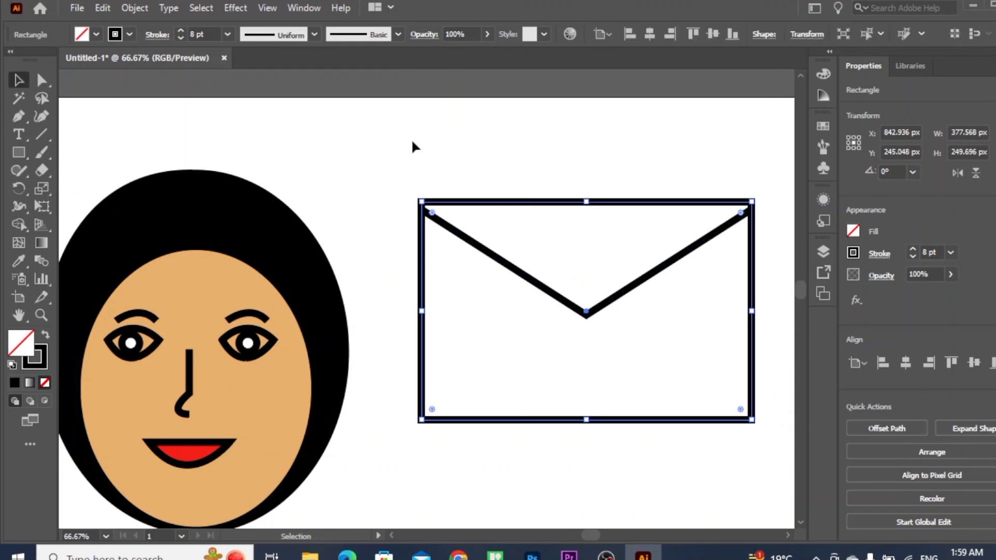
click(724, 397)
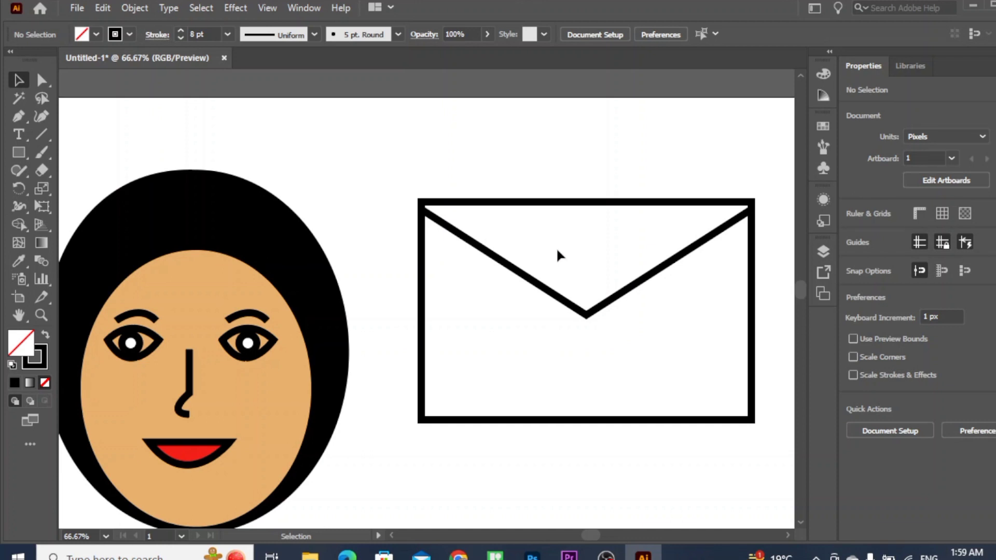
Fill the envelope's outer rectangle with a muted blue-purple colour.
scroll(556, 247, down, 1)
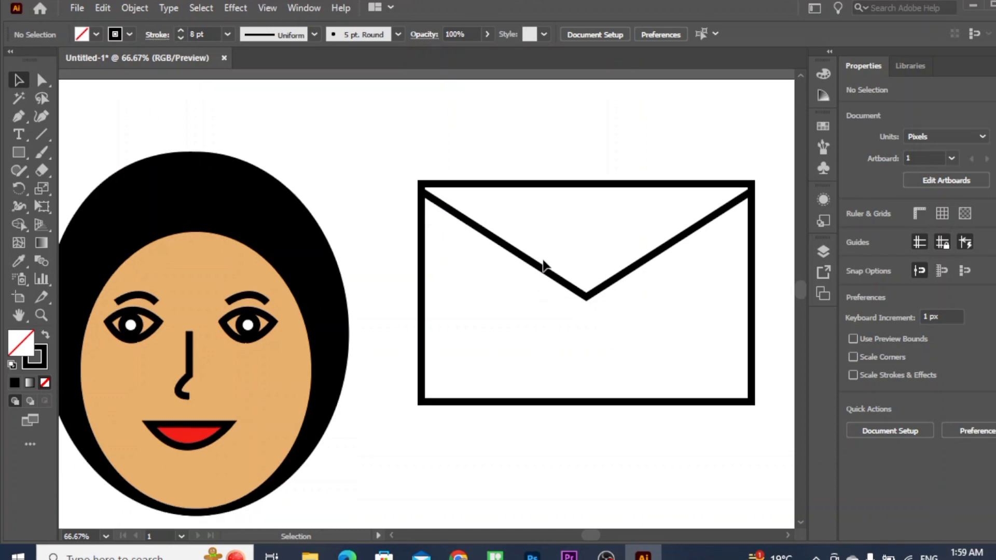
scroll(542, 264, down, 3)
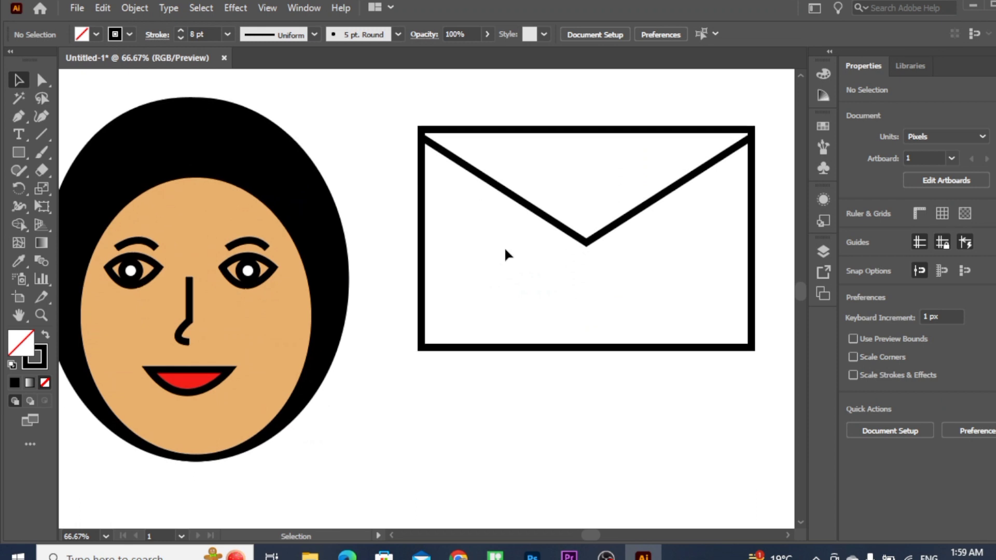
click(470, 134)
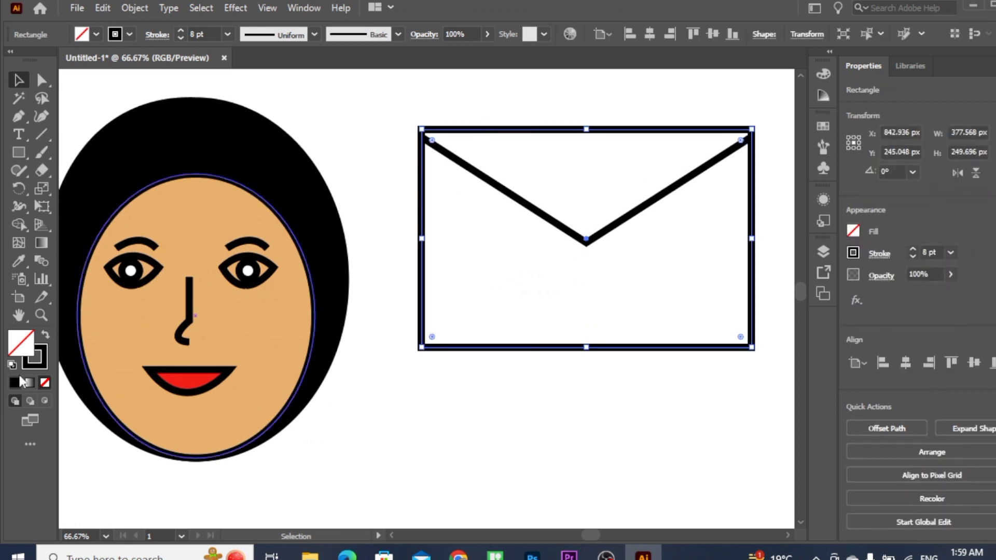
double_click(25, 348)
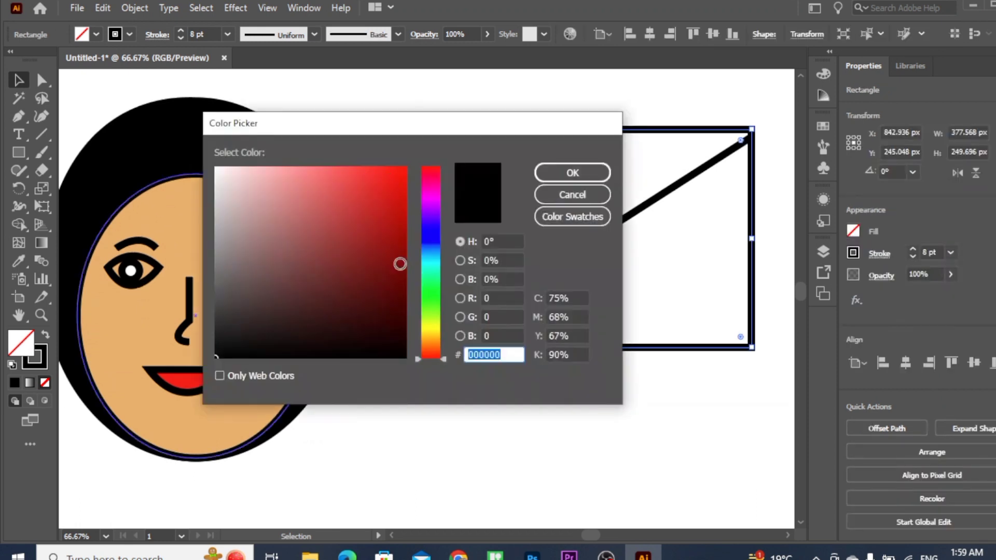
click(431, 233)
click(323, 237)
click(543, 171)
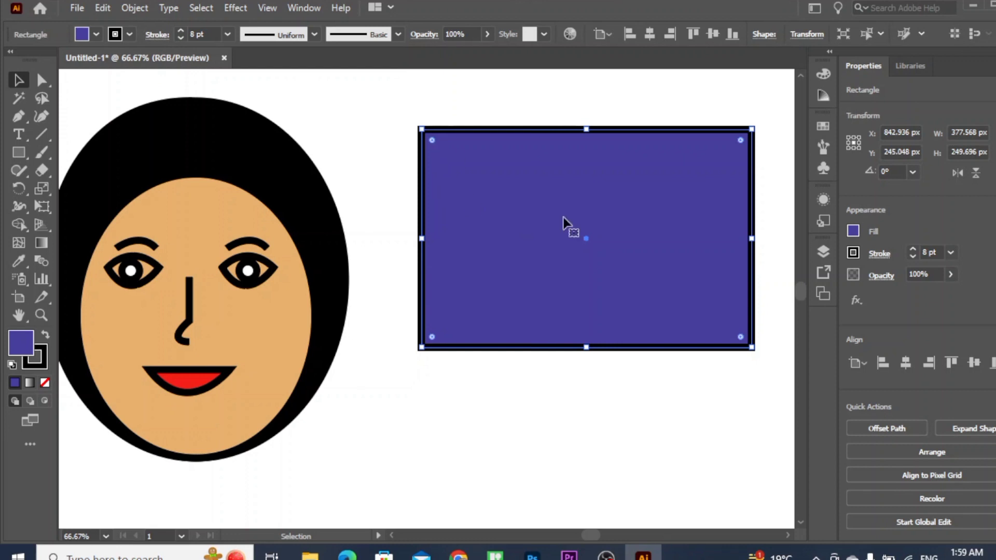
Send the purple rectangle to the back, behind the notched shape.
right_click(502, 209)
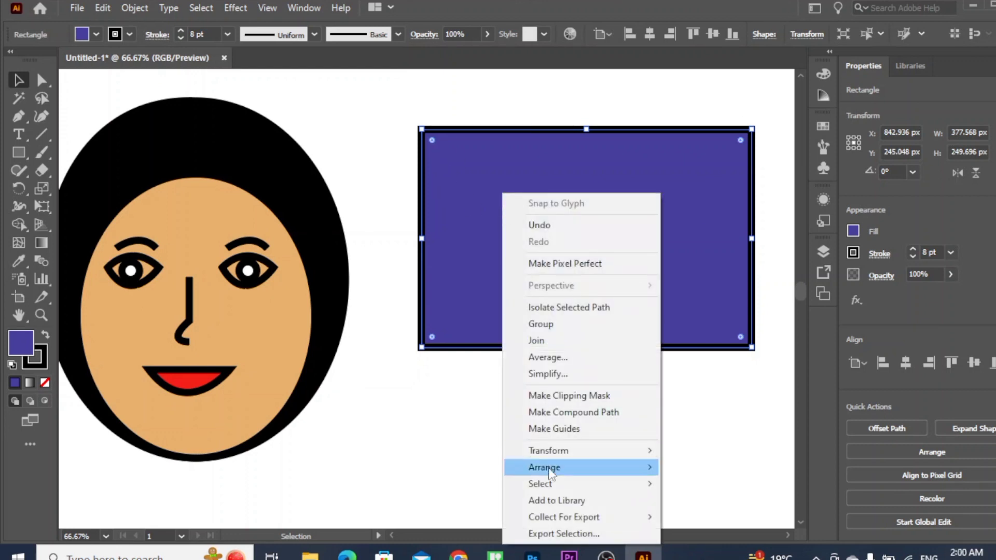
mouse_move(549, 471)
click(684, 517)
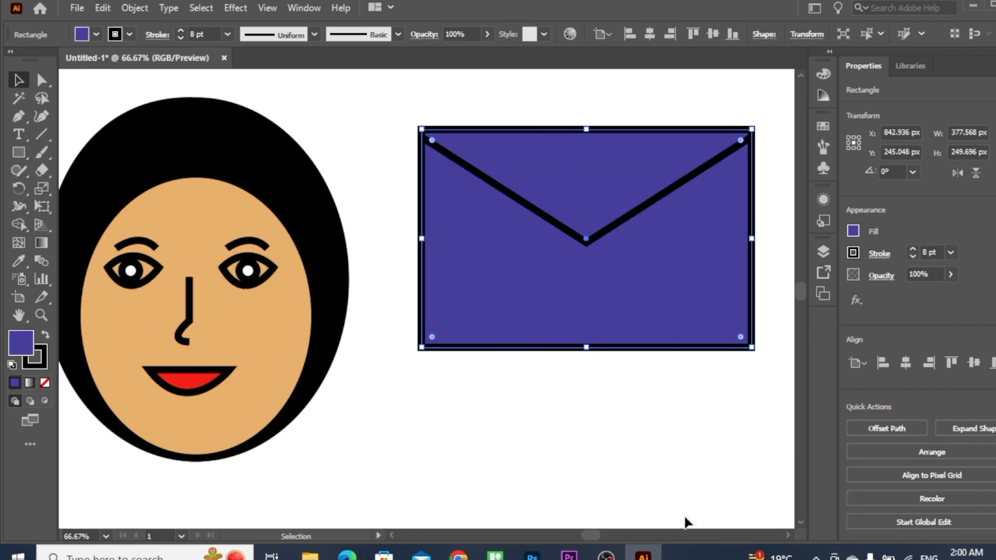
Stretch the notched path upward to a height of about 250 px so its upper corners meet the rectangle's top edge.
click(571, 378)
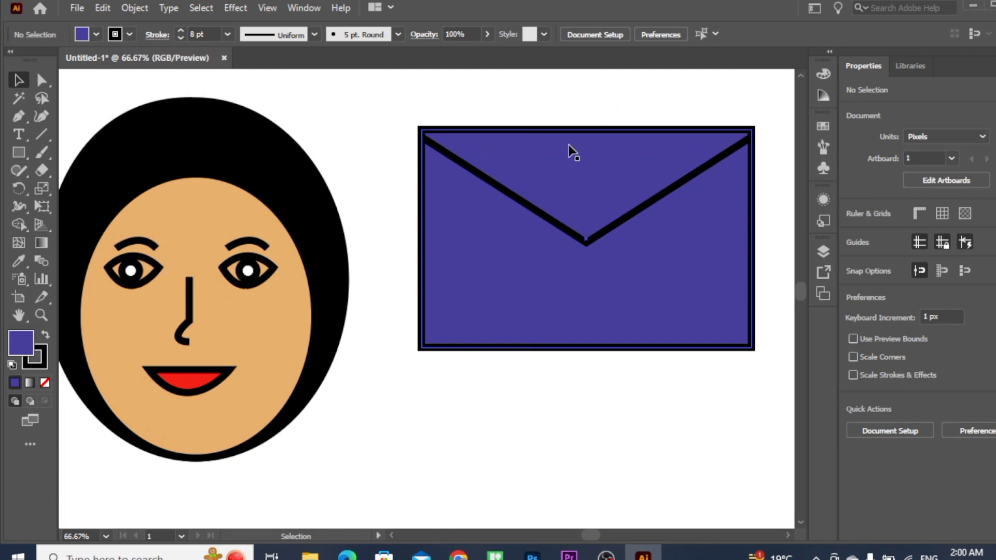
click(553, 220)
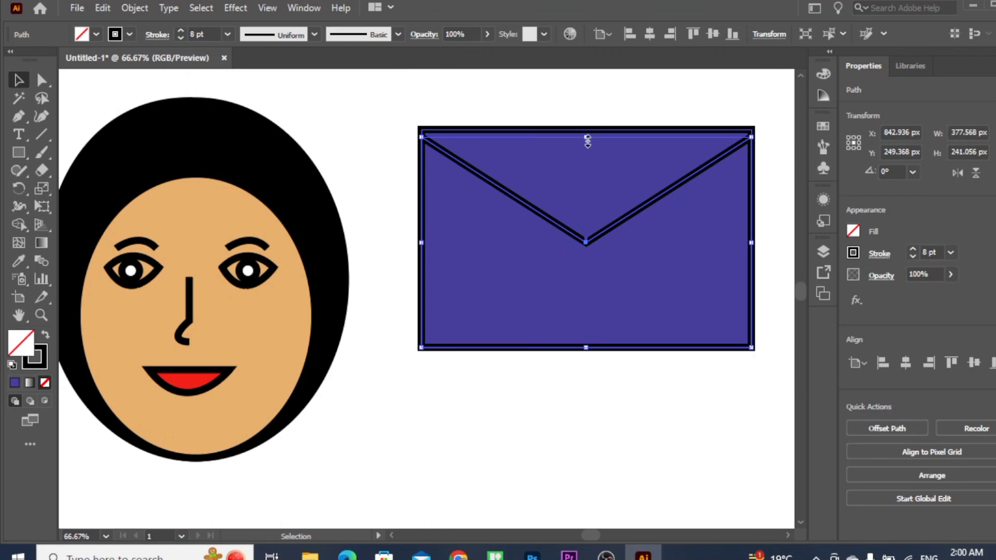
mouse_move(588, 141)
mouse_down()
mouse_move(587, 151)
mouse_move(590, 130)
mouse_up()
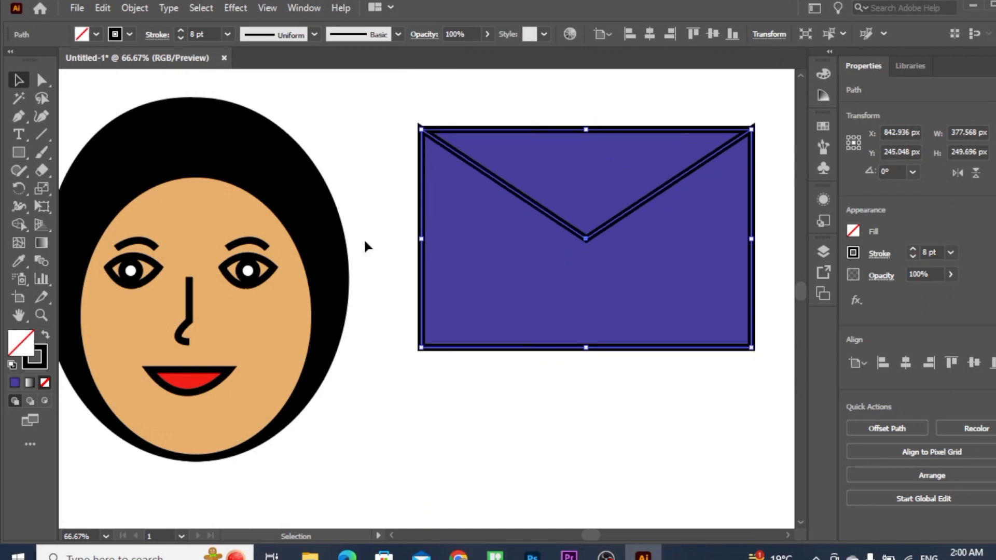
Fill the notched envelope shape with white.
double_click(24, 343)
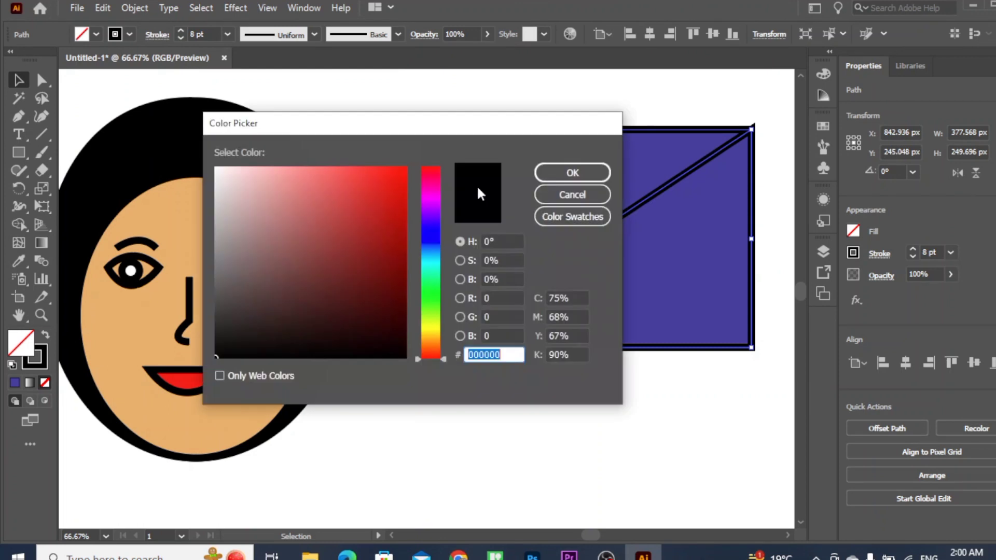
click(426, 266)
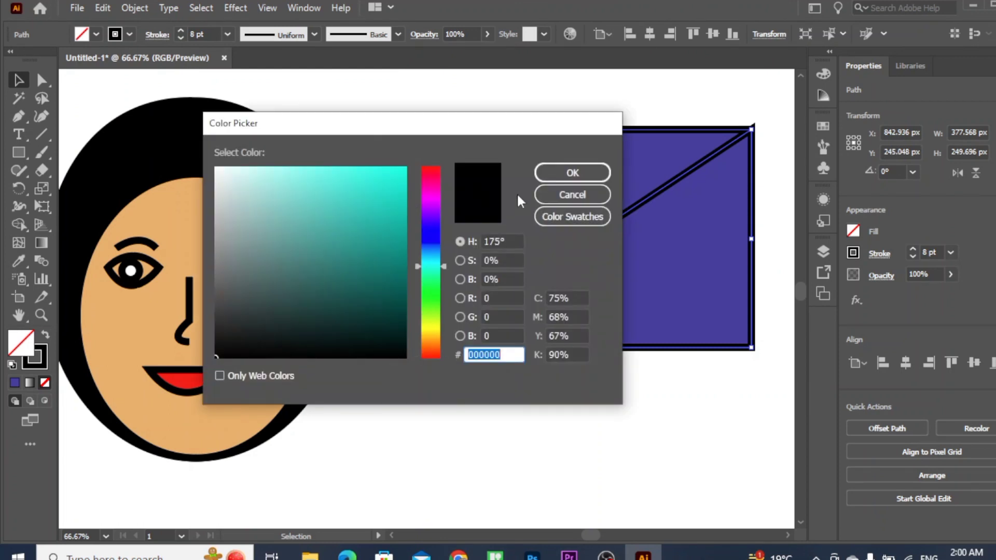
click(546, 177)
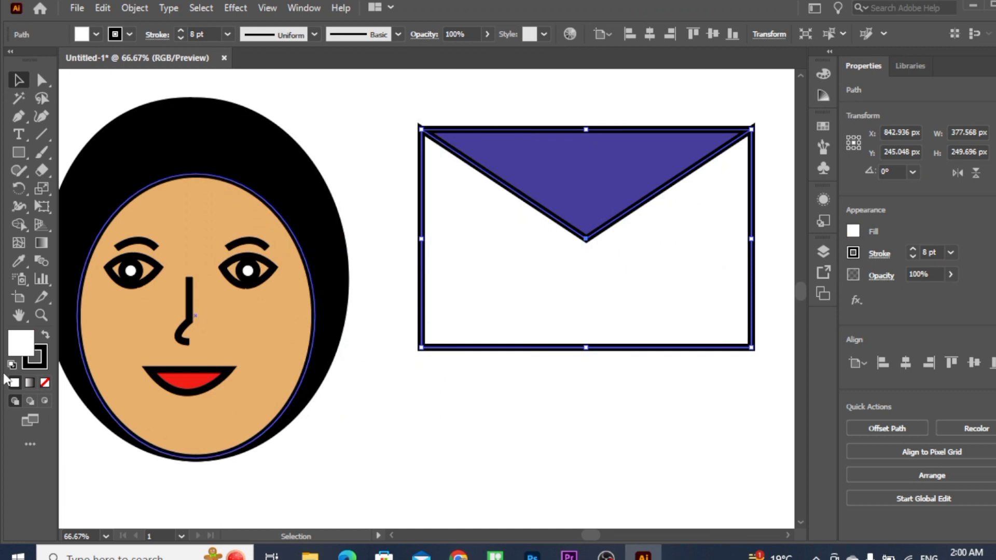
Fill the notched envelope shape with teal 09C6B3.
double_click(24, 345)
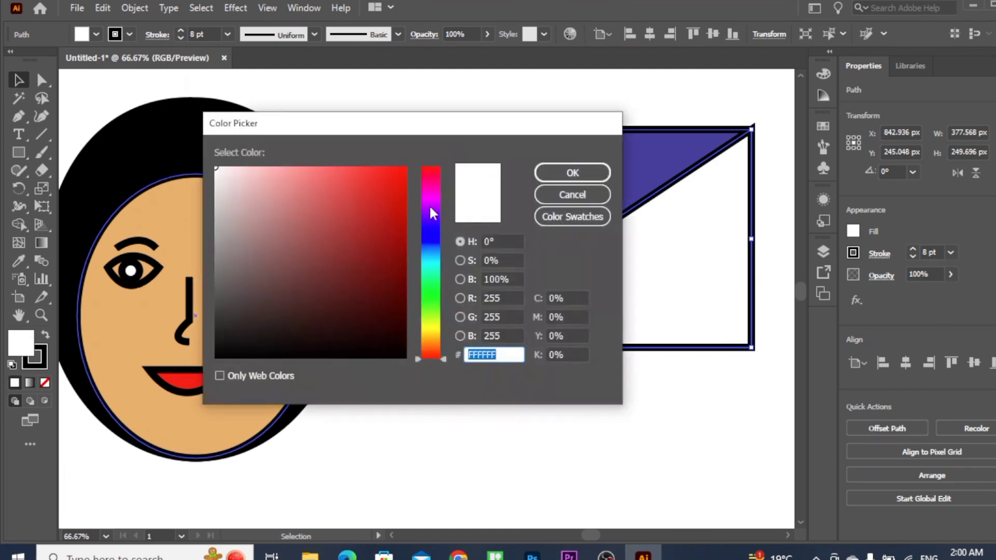
click(430, 266)
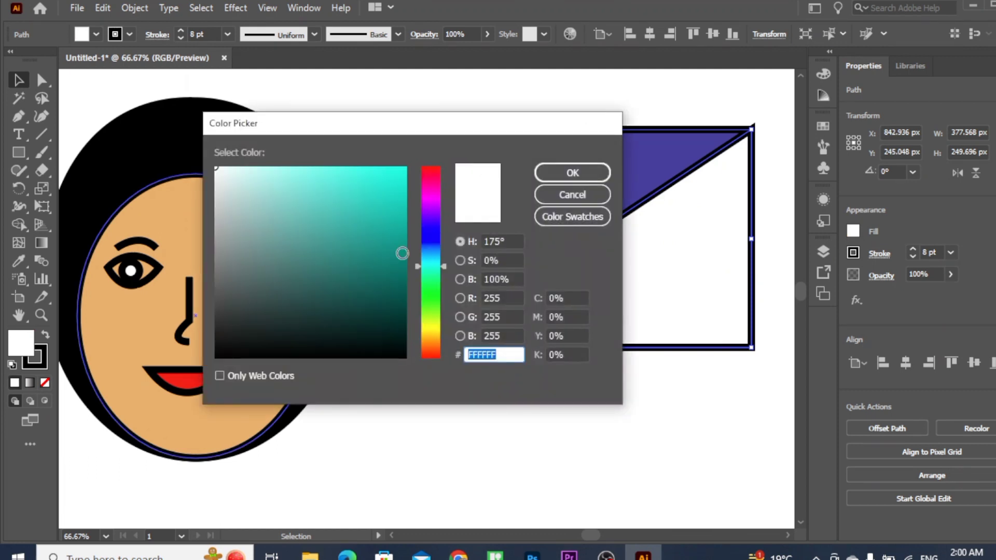
click(399, 208)
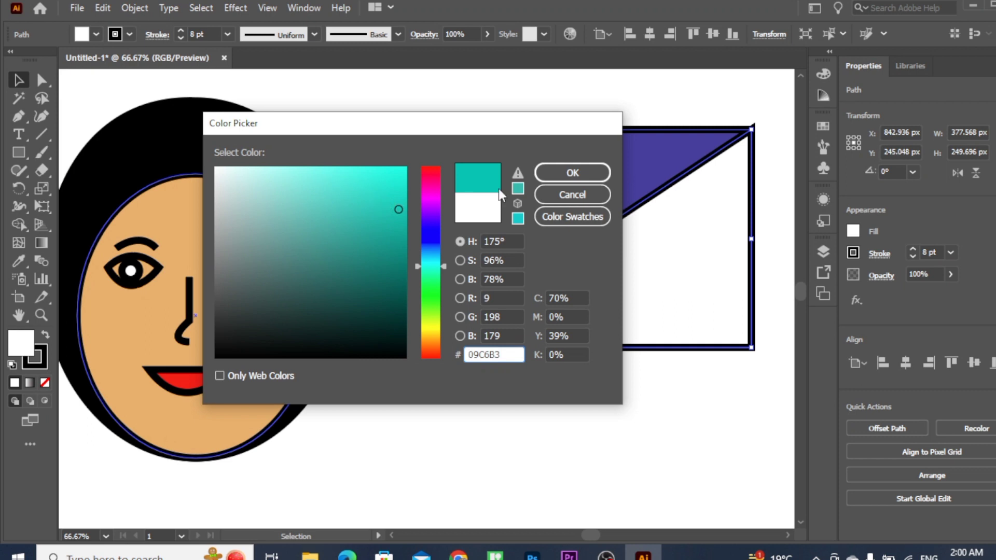
click(572, 173)
click(540, 364)
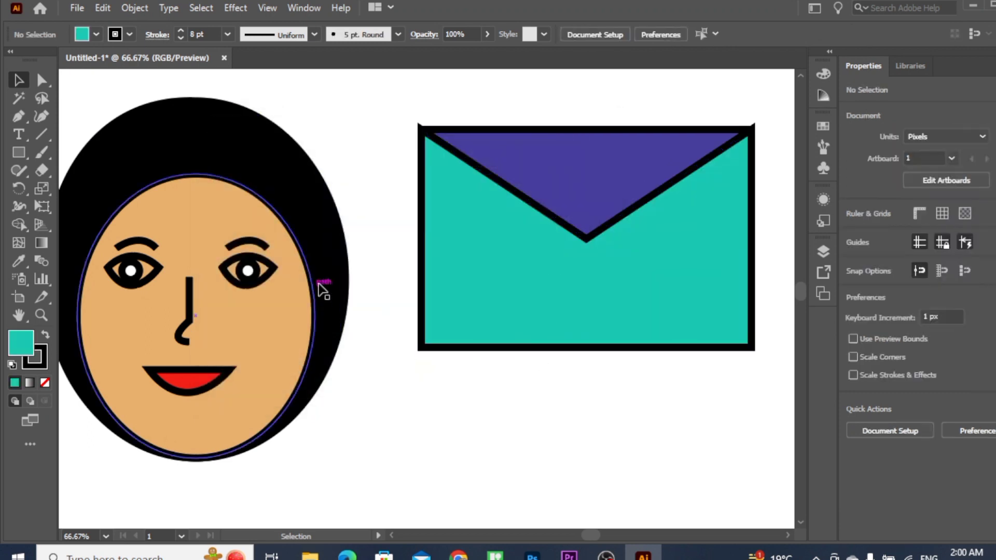
Stretch the purple rectangle's top edge slightly upward to a height of about 254 px.
click(490, 148)
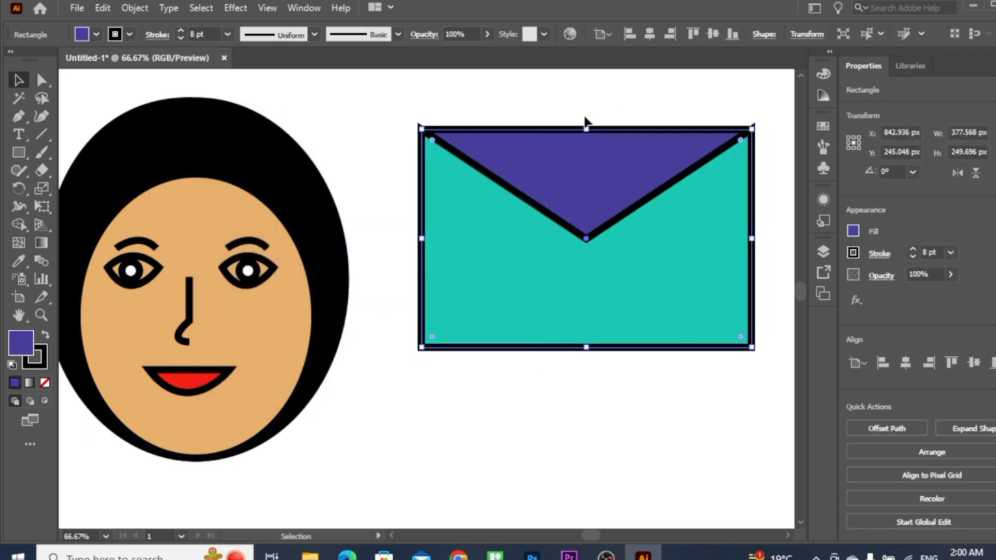
drag(586, 128, 587, 126)
click(294, 95)
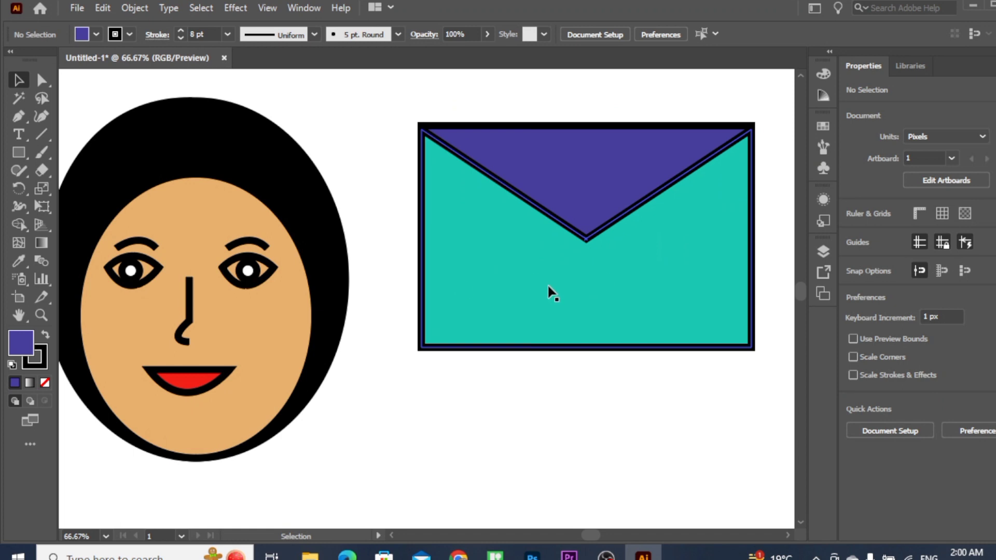
Try moving the teal notched shape down away from the purple rectangle, and undo the move.
drag(490, 240, 489, 357)
key(ctrl+z)
click(351, 126)
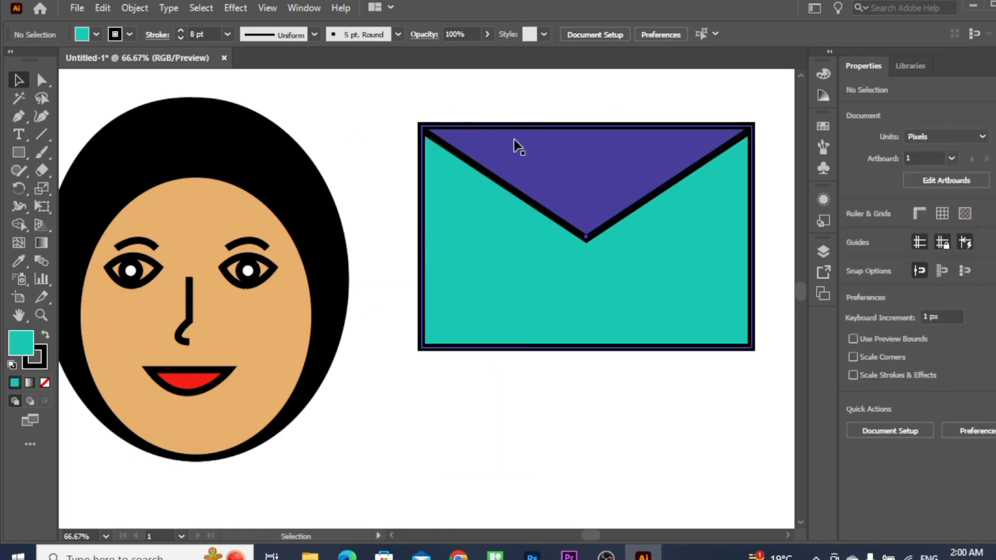
Move the purple rectangle down below the teal shape and back behind it, to about Y 237 px.
drag(509, 177, 493, 386)
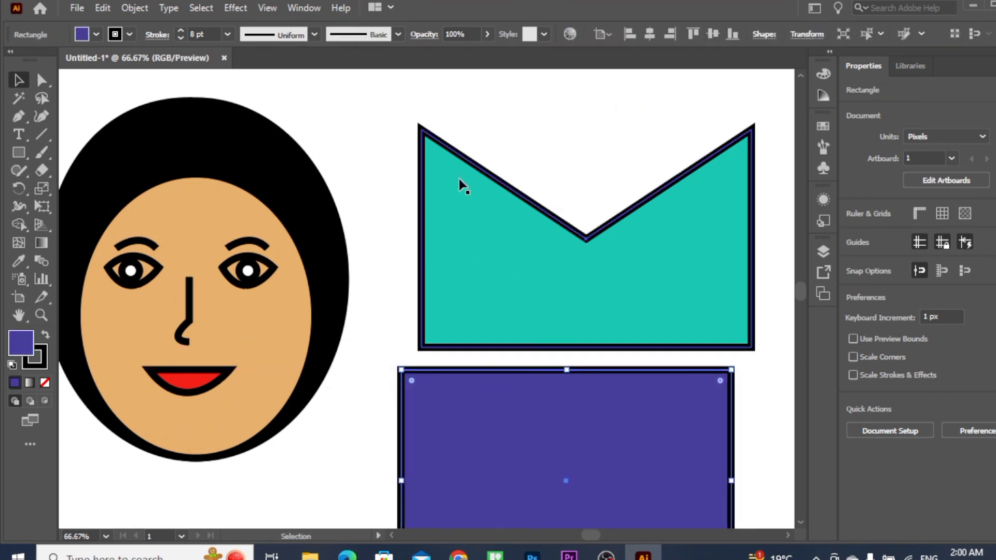
drag(521, 473, 538, 219)
click(489, 425)
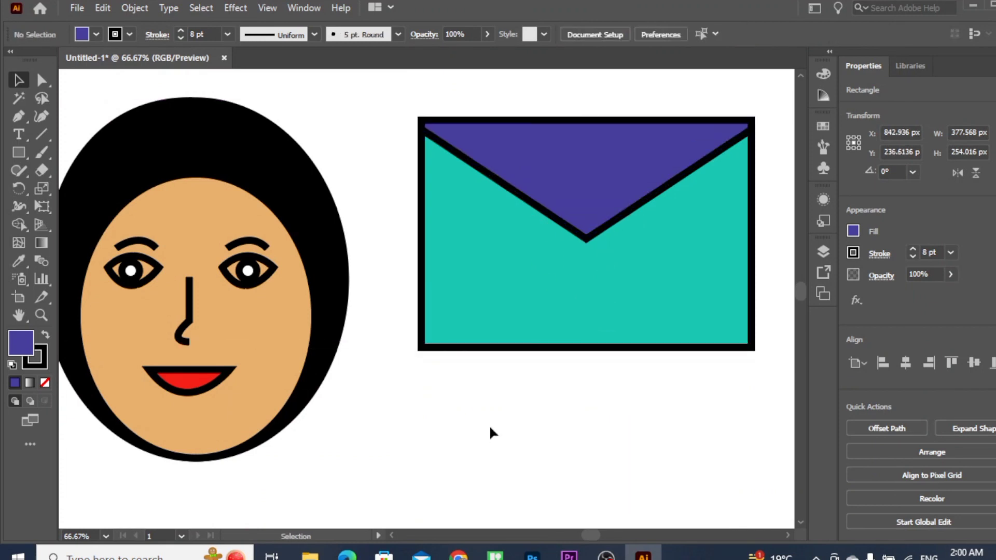
Nudge the purple rectangle down to about Y 238 px and slightly to the right behind the teal shape.
click(521, 153)
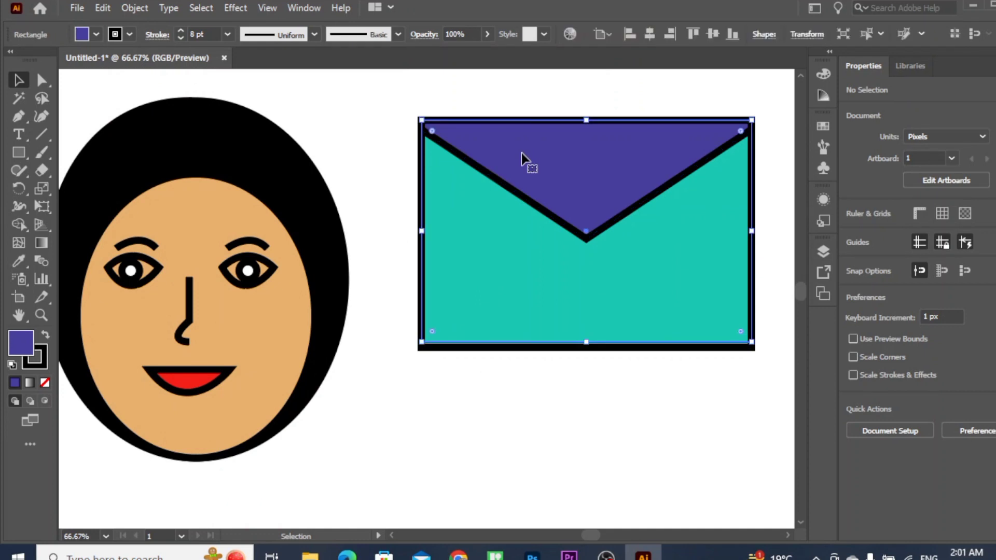
key(Left)
key(Right)
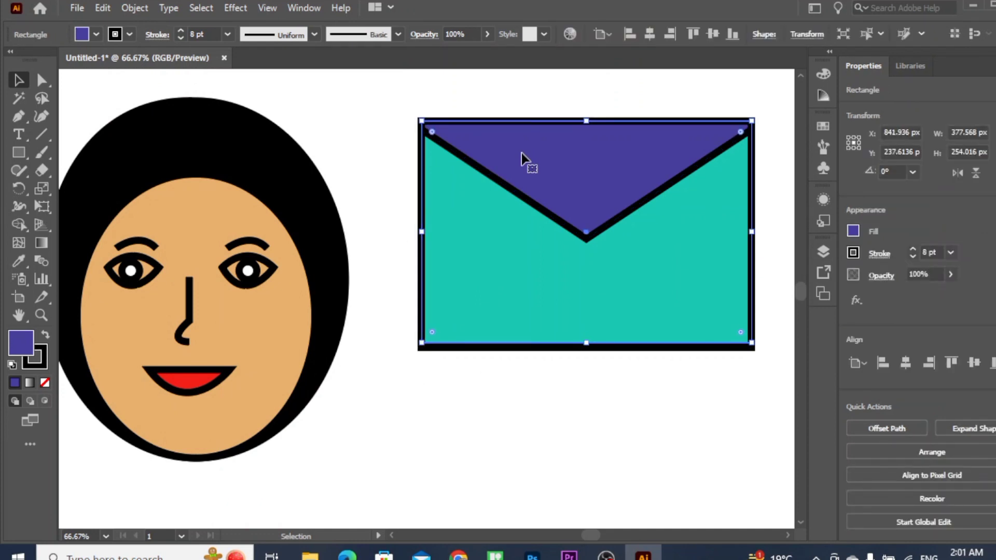
key(Right)
click(513, 425)
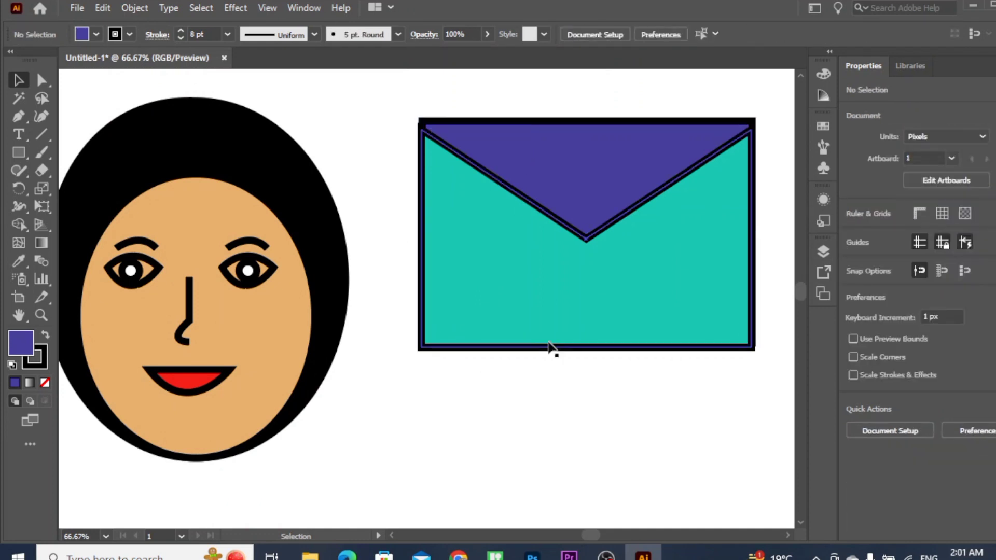
Nudge the purple rectangle horizontally to X 842.936 px so its left edge lines up with the teal shape's.
key(a)
key(ctrl+plus)
key(ctrl+plus)
key(ctrl+plus)
key(ctrl+plus)
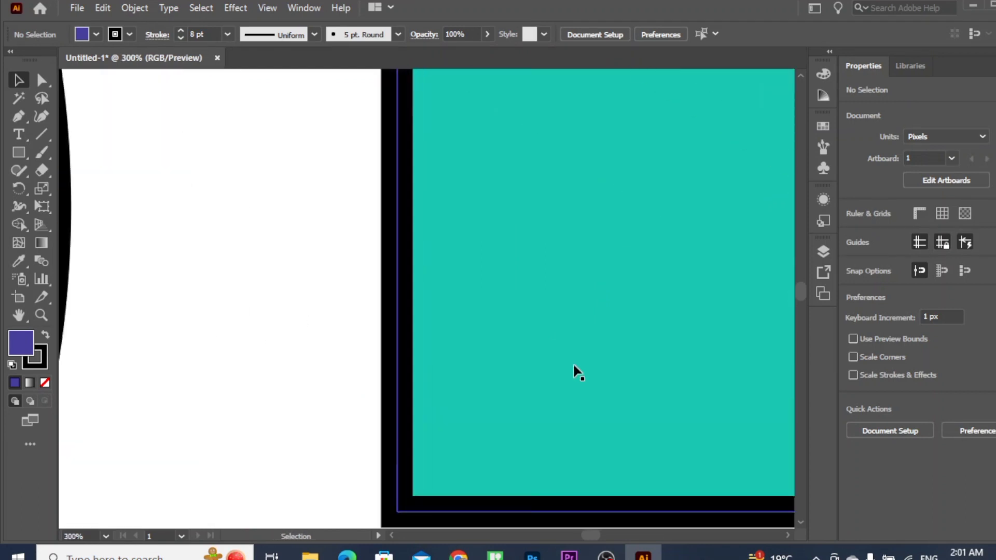
drag(801, 293, 801, 285)
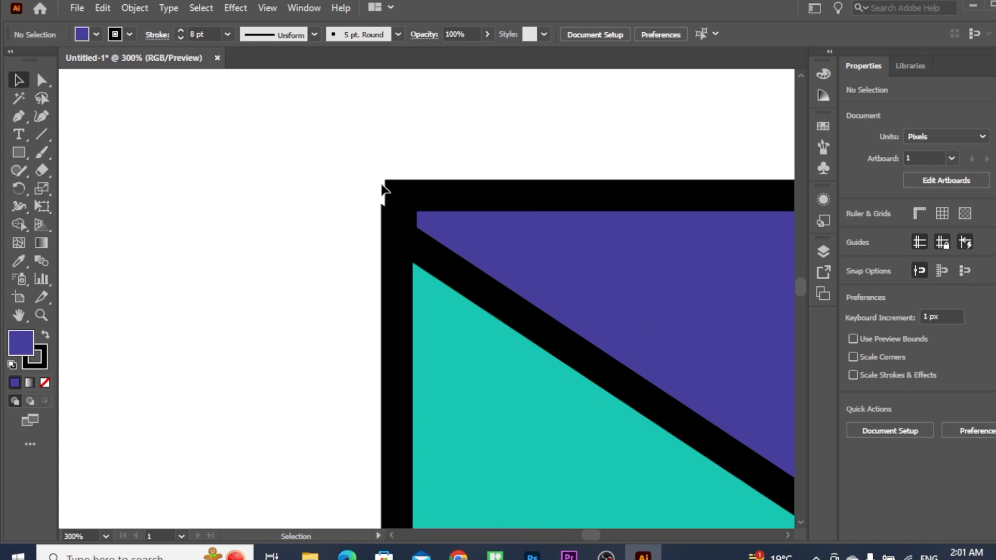
click(406, 199)
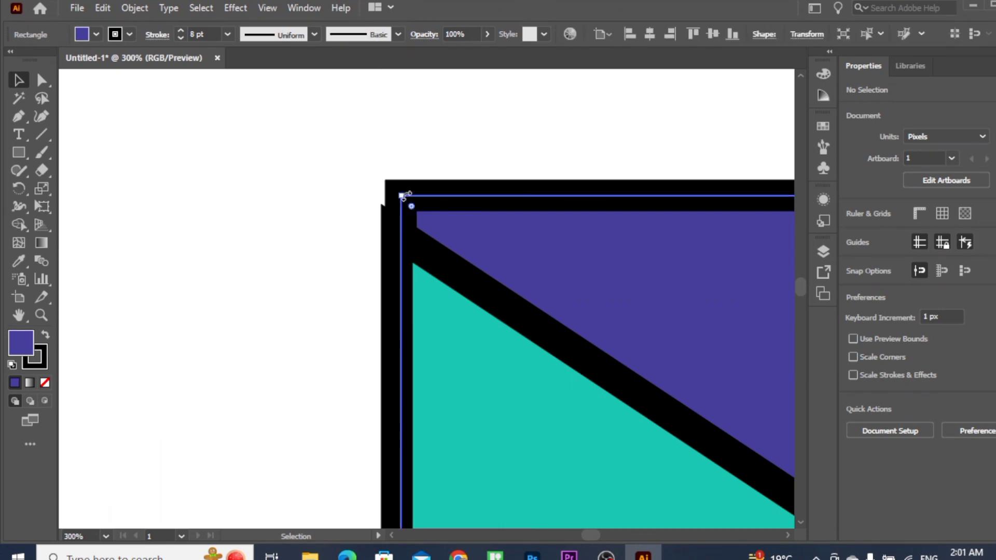
key(Right)
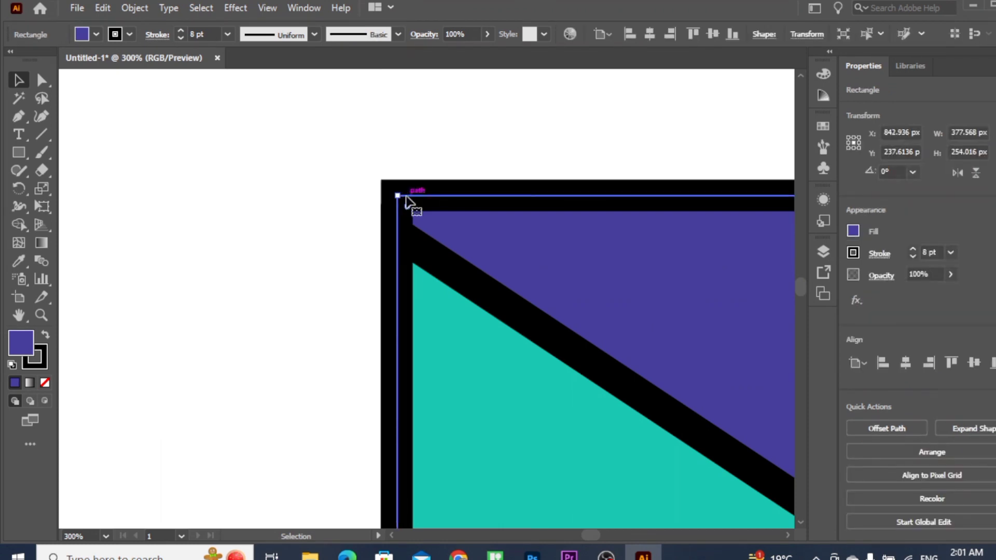
Group the teal notched shape with the purple rectangle behind it, and move the grouped envelope slightly right and down on the artboard.
click(299, 223)
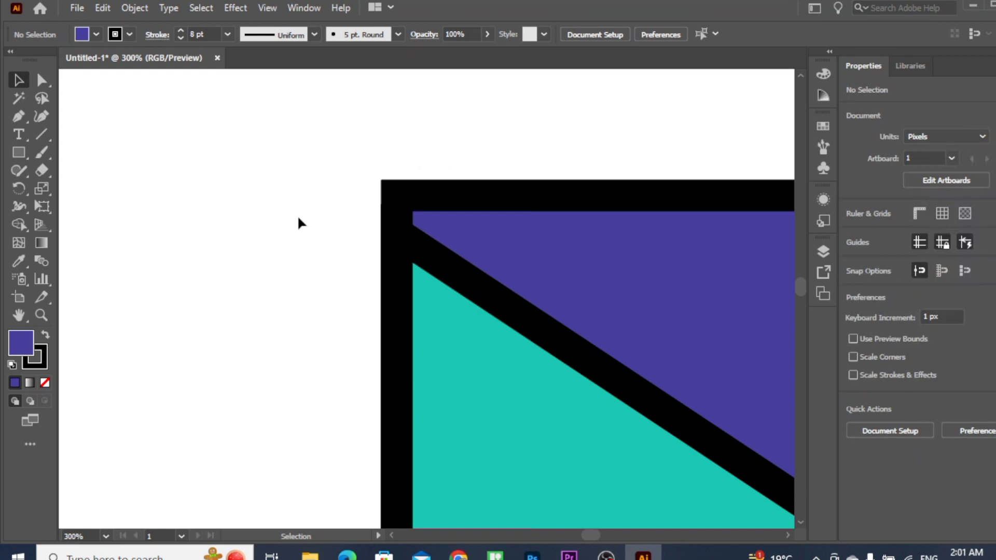
key(ctrl+minus)
key(ctrl+minus)
key(ctrl+minus)
key(ctrl+minus)
key(ctrl+minus)
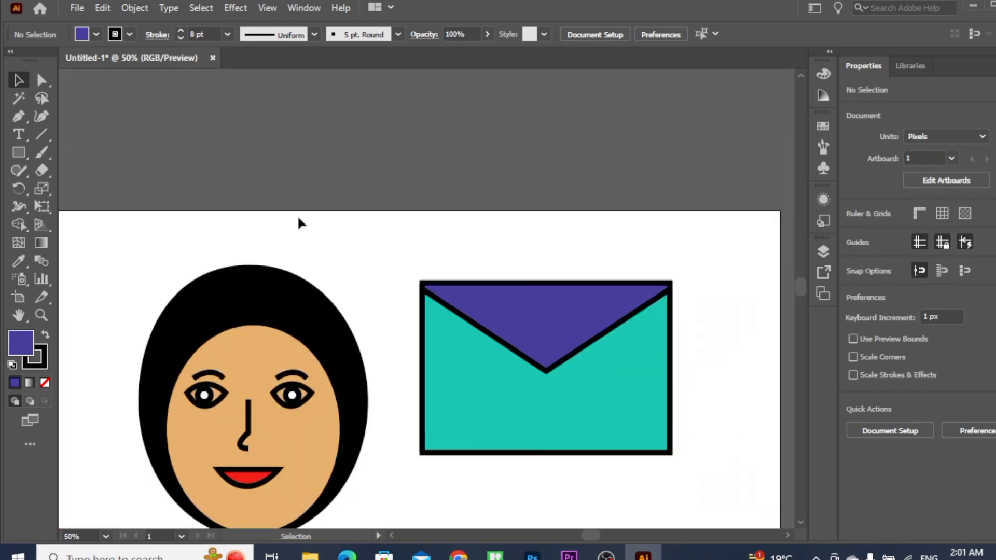
drag(798, 286, 799, 293)
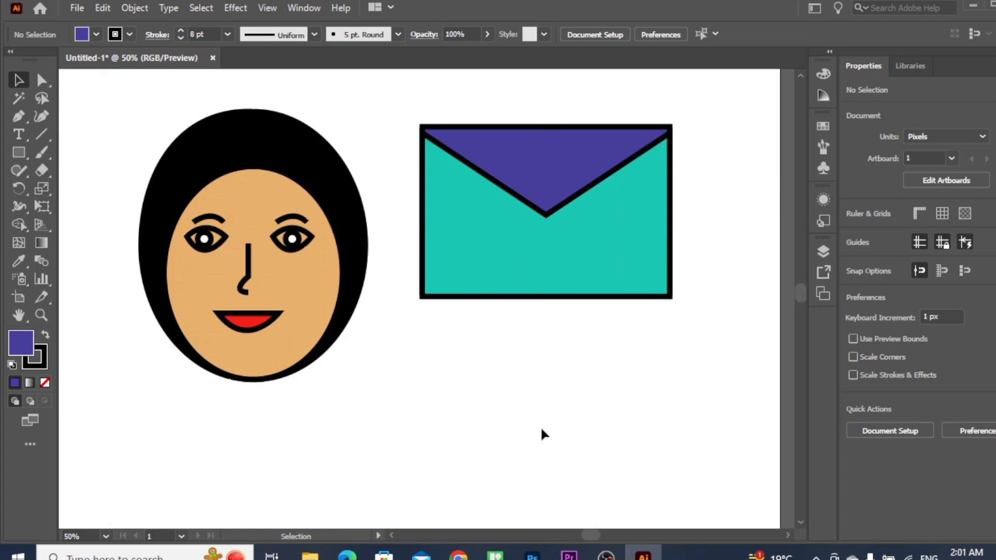
drag(384, 90, 674, 319)
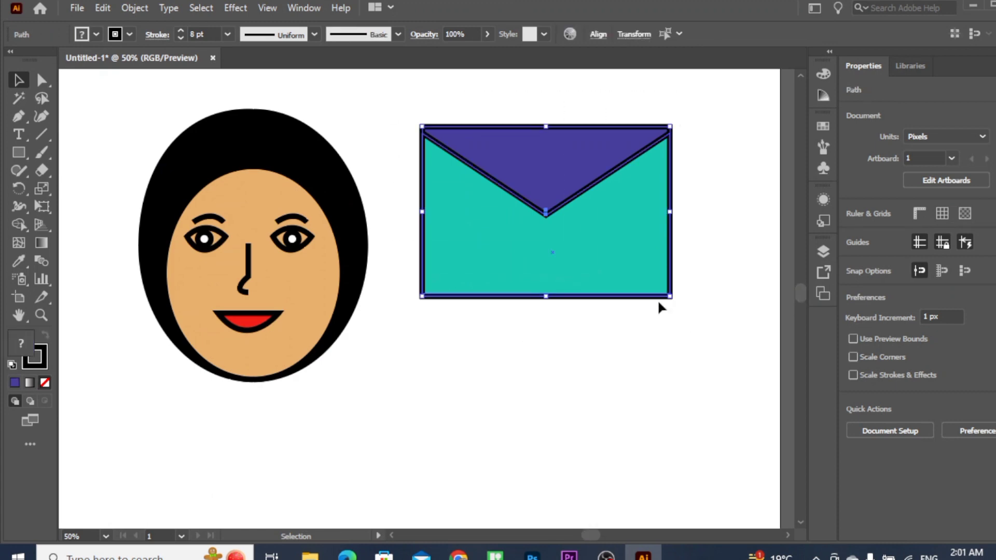
right_click(583, 215)
click(642, 308)
click(478, 374)
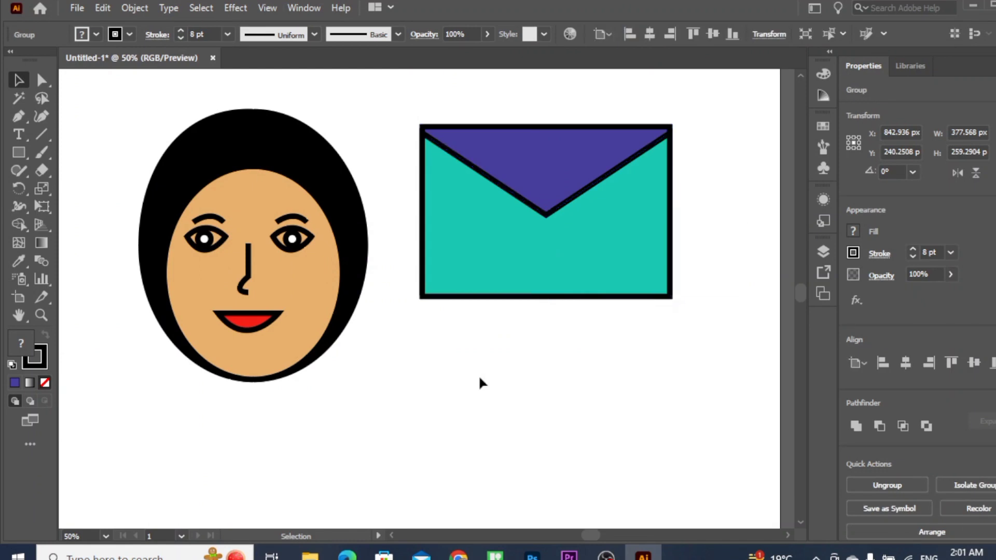
drag(538, 183, 547, 163)
click(494, 372)
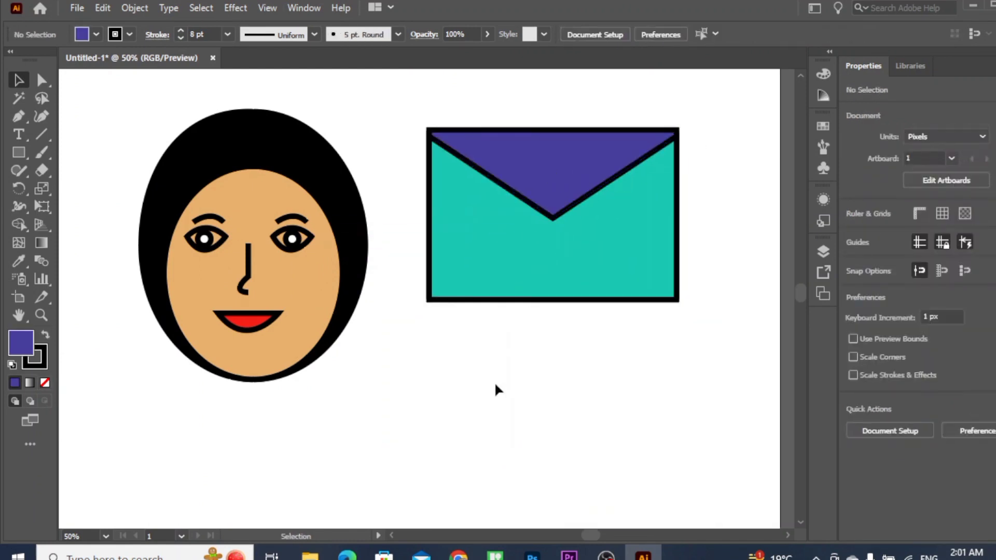